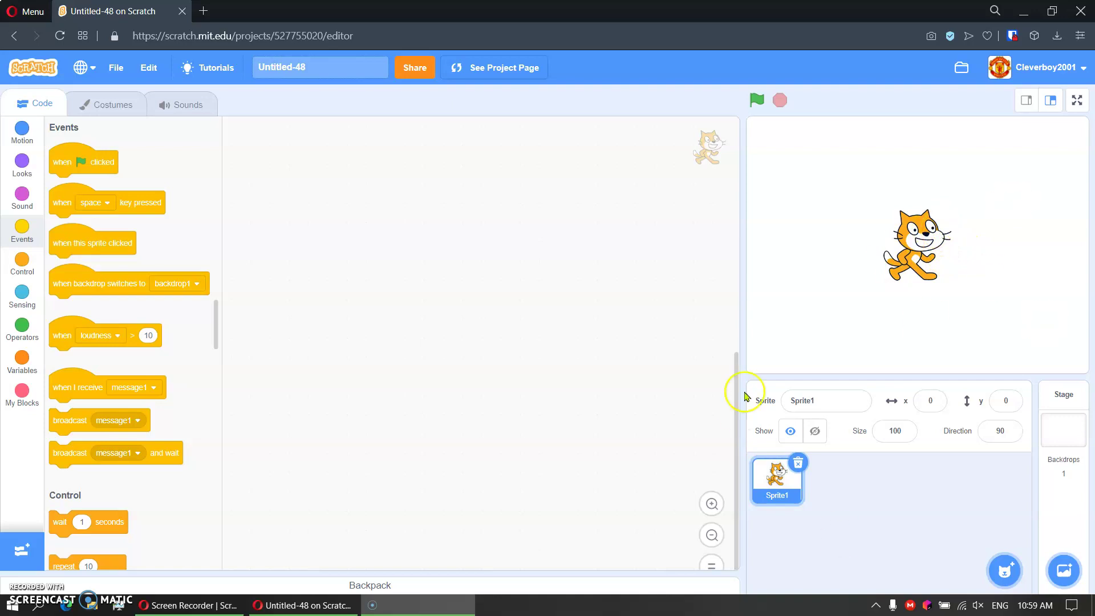
Rename Sprite1 to Player 1 and set its size to 50.
left_click(829, 399)
type("Player 1")
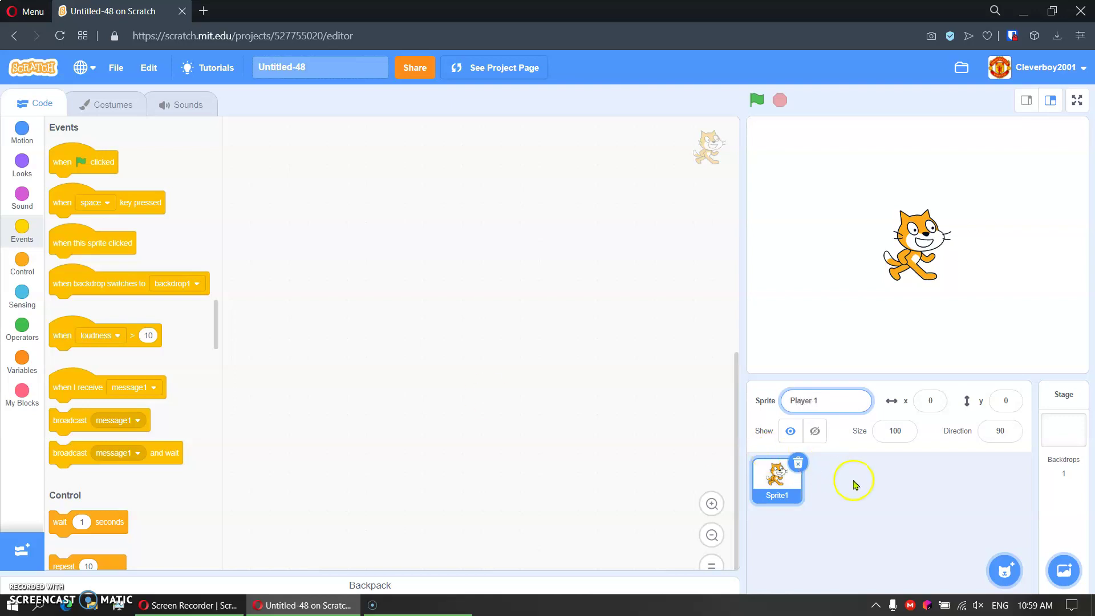
left_click(853, 484)
mouse_move(1004, 570)
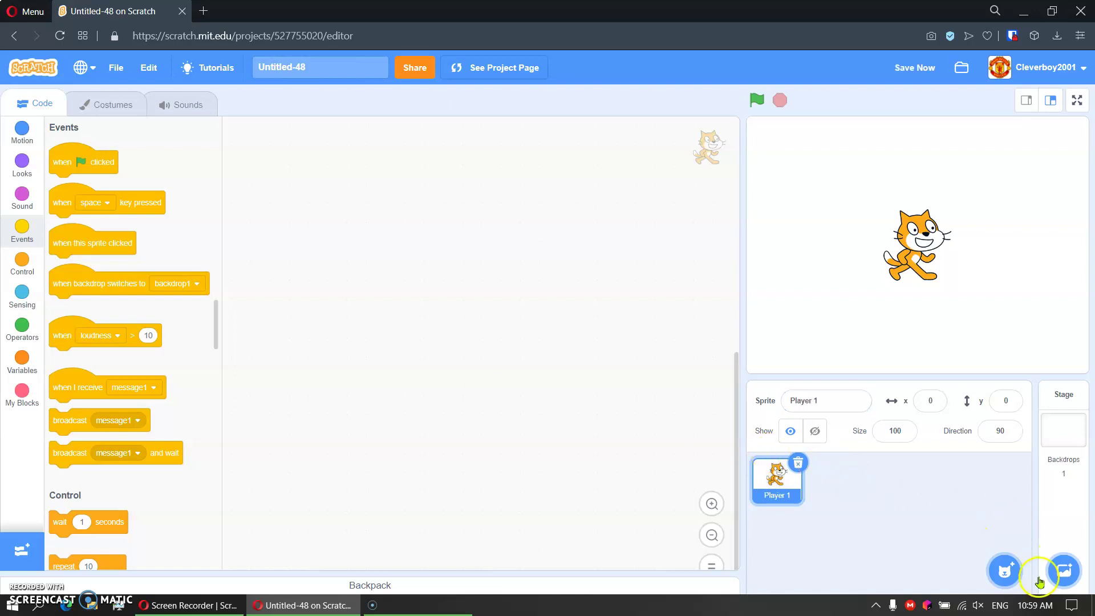
right_click(779, 494)
left_click(896, 494)
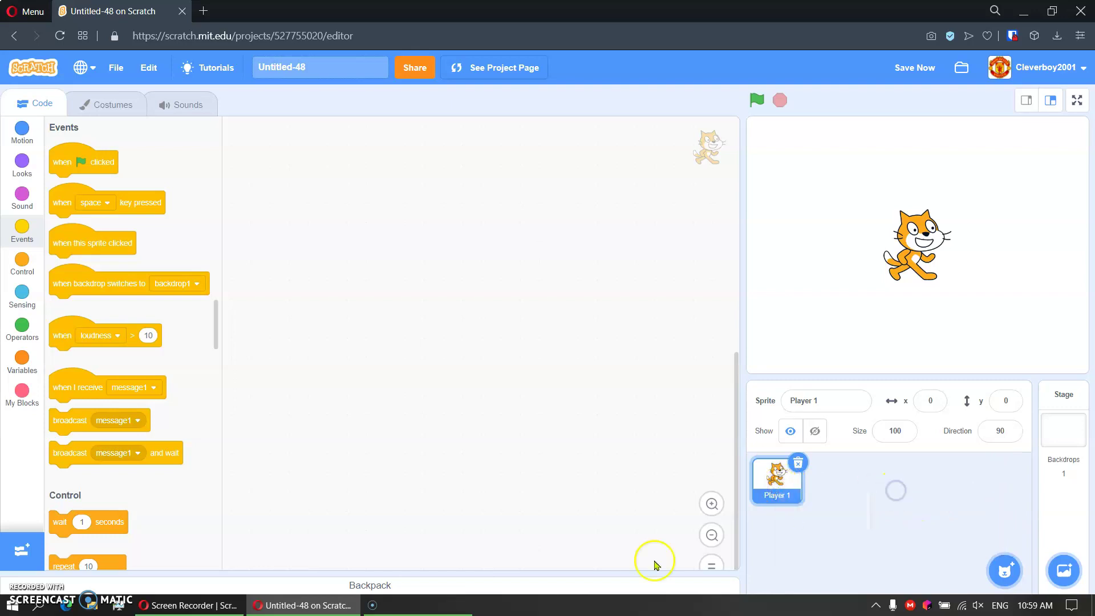
left_click(897, 428)
type("50")
key("Return")
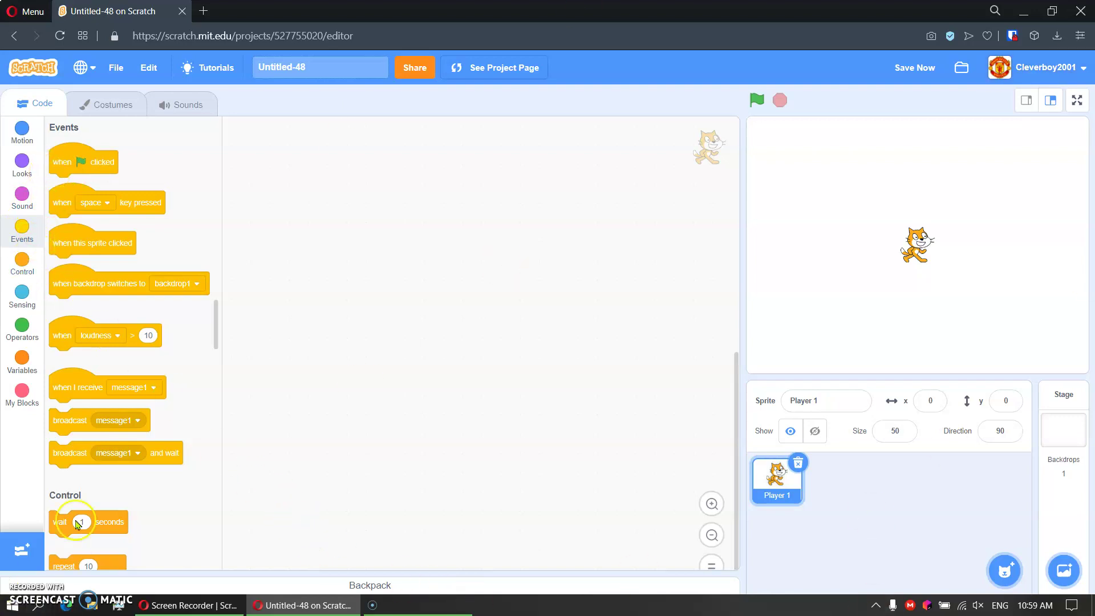
Stack when flag clicked, a forever loop and an if key-pressed check for Player 1.
left_click_drag(105, 158, 307, 168)
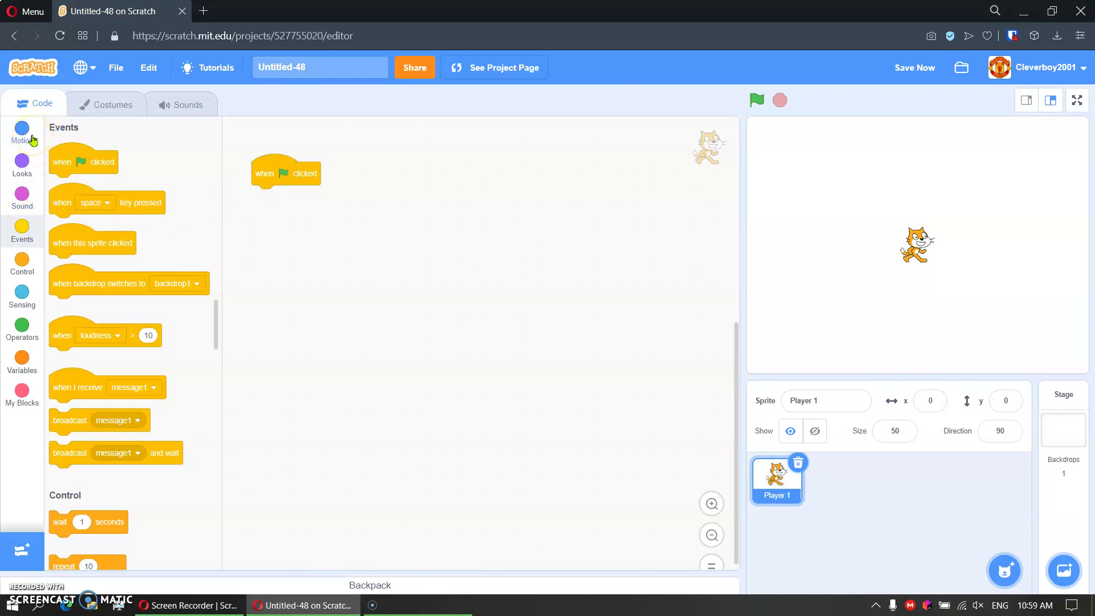
left_click(22, 262)
left_click_drag(86, 259, 303, 214)
left_click_drag(77, 327, 286, 220)
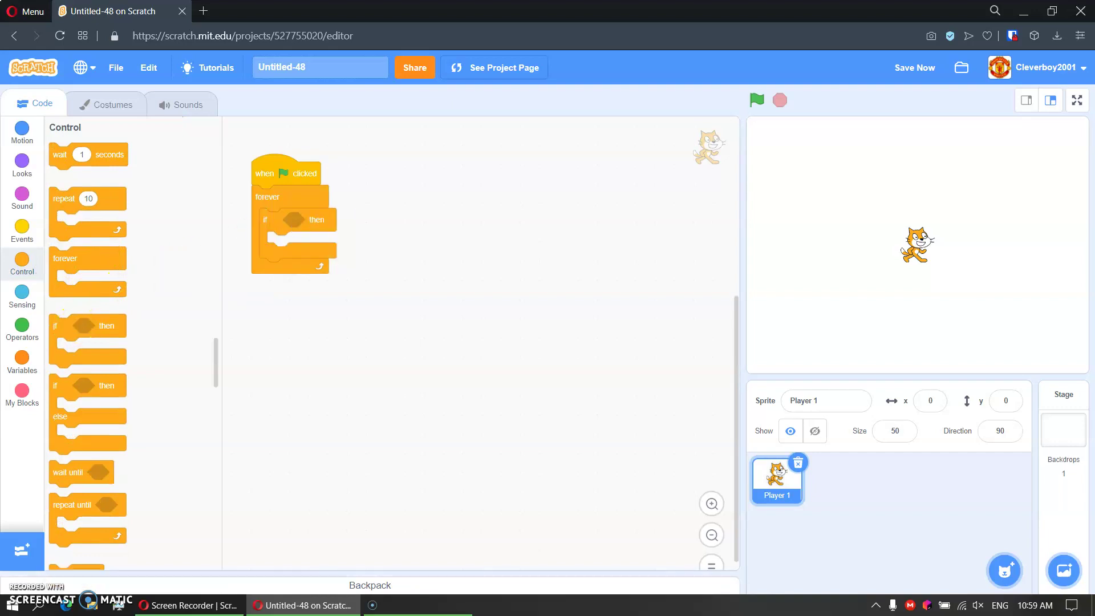
left_click(22, 296)
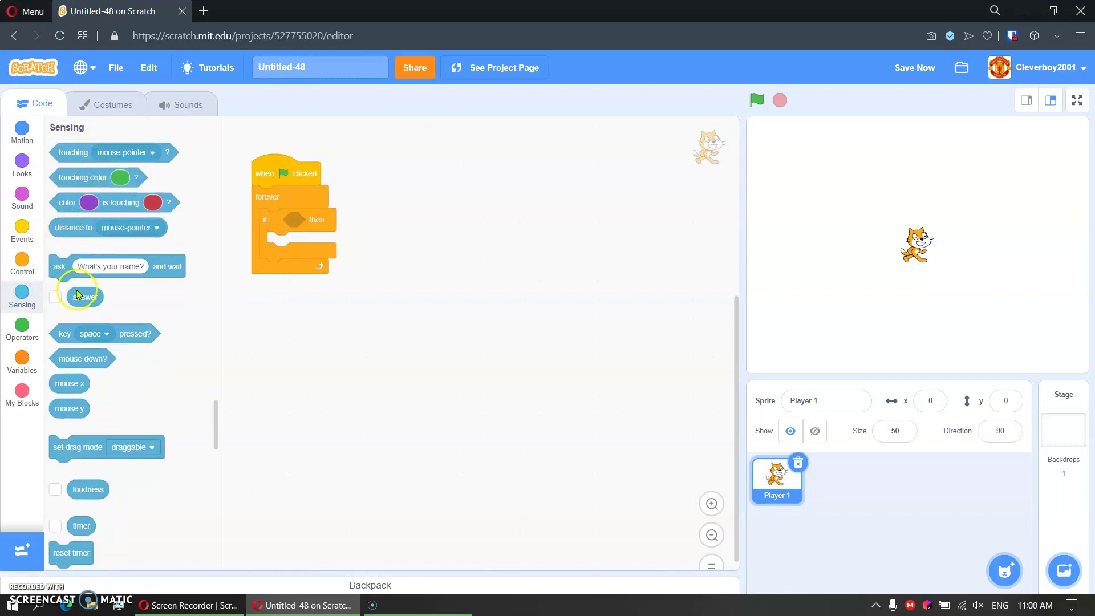
left_click_drag(64, 334, 342, 220)
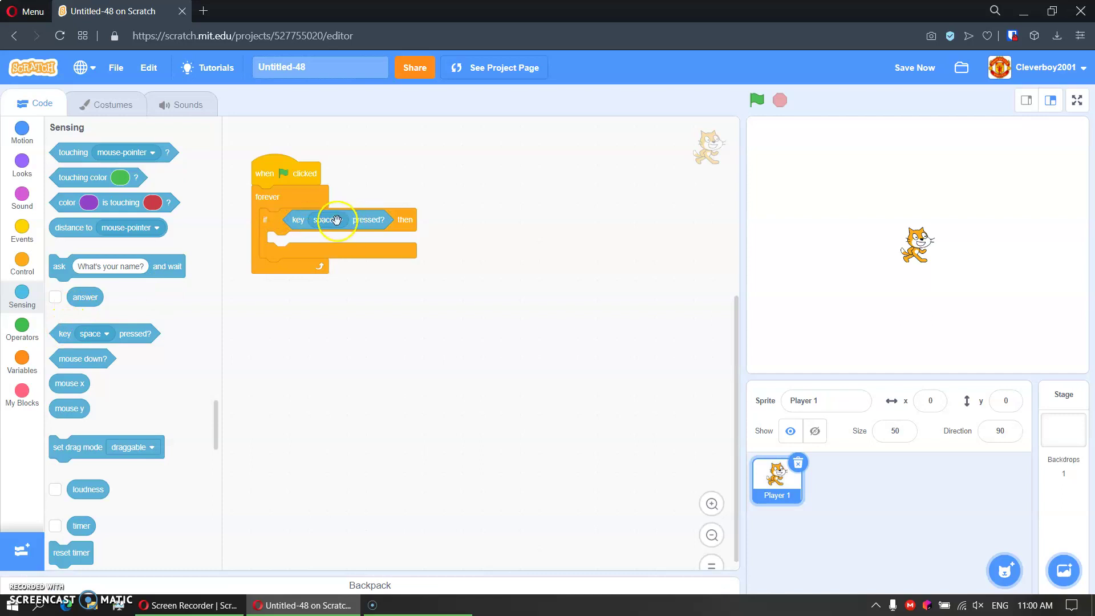
Make the check use key d and change x by 5.
left_click(332, 221)
scroll(337, 394, "down", 2)
scroll(337, 399, "up", 2)
scroll(276, 428, "down", 2)
left_click(281, 391)
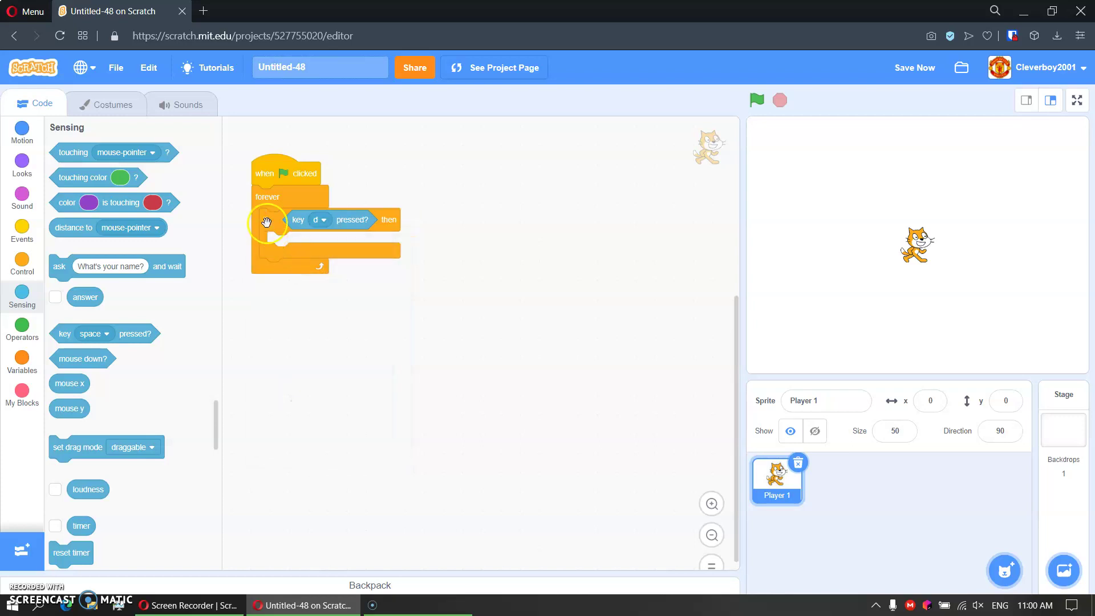
left_click(25, 129)
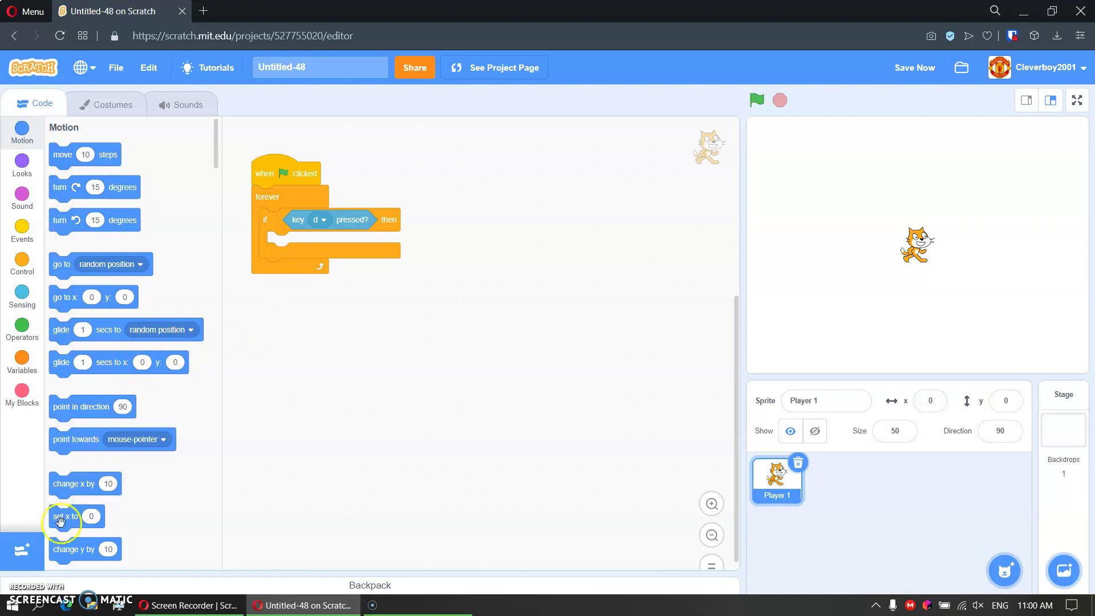
left_click_drag(68, 482, 318, 243)
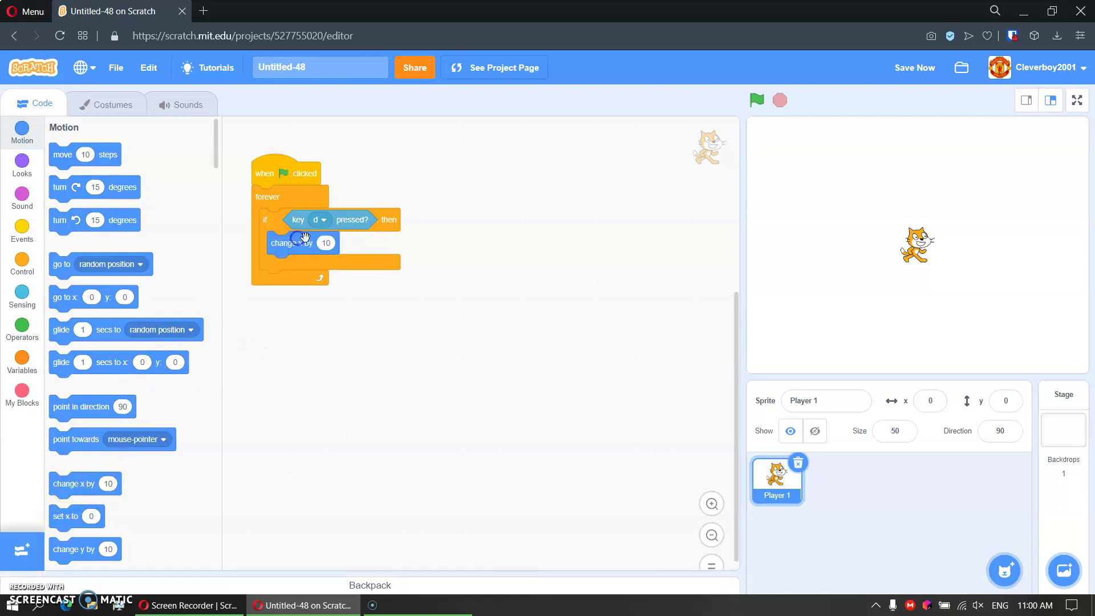
type("5")
left_click(305, 347)
Attach a copy of the d-key check below it, set to key a.
right_click(278, 220)
left_click(294, 232)
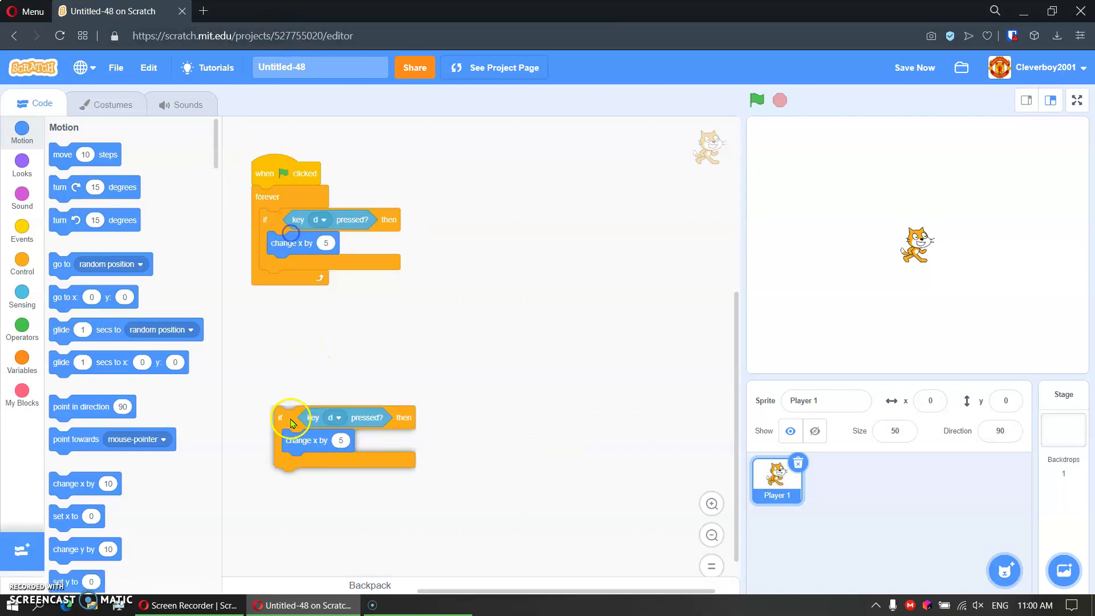
left_click(289, 417)
left_click_drag(360, 411, 347, 283)
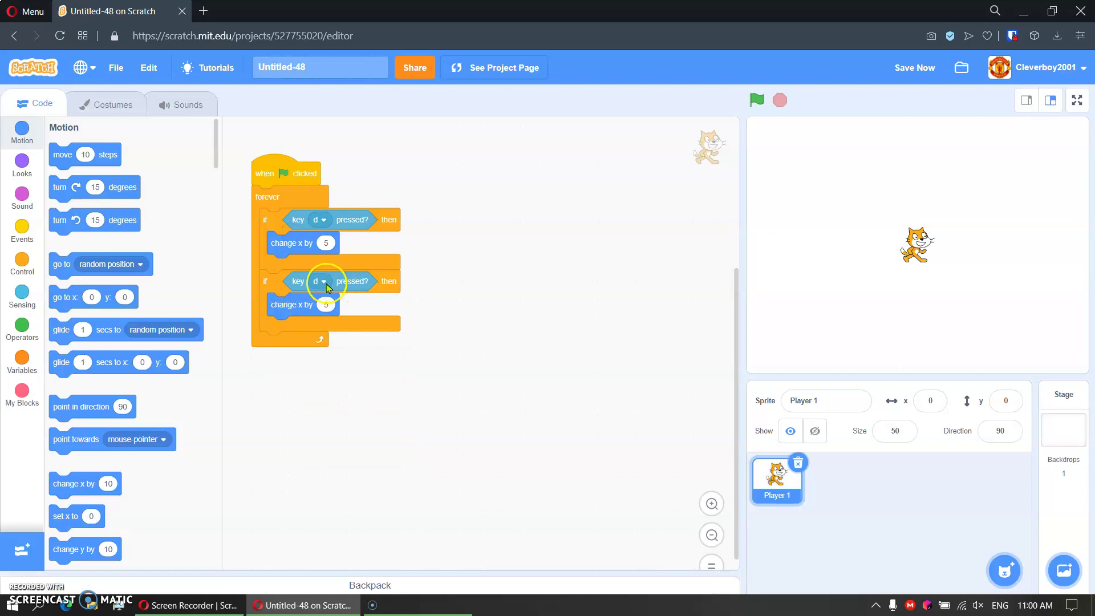
left_click(318, 284)
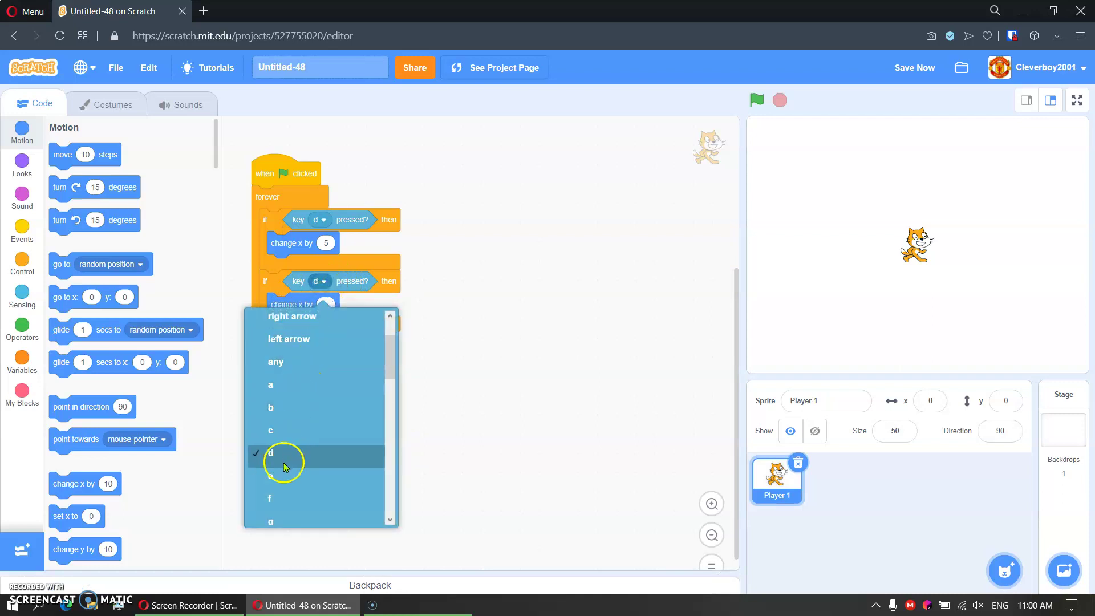
scroll(276, 412, "down", 1)
scroll(276, 408, "up", 1)
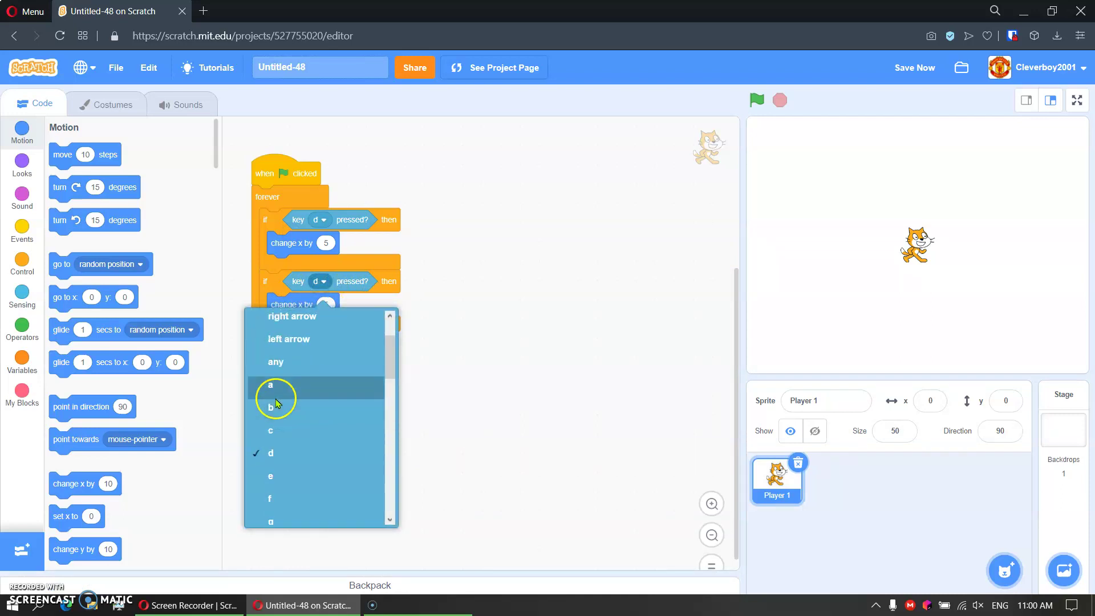
left_click(272, 389)
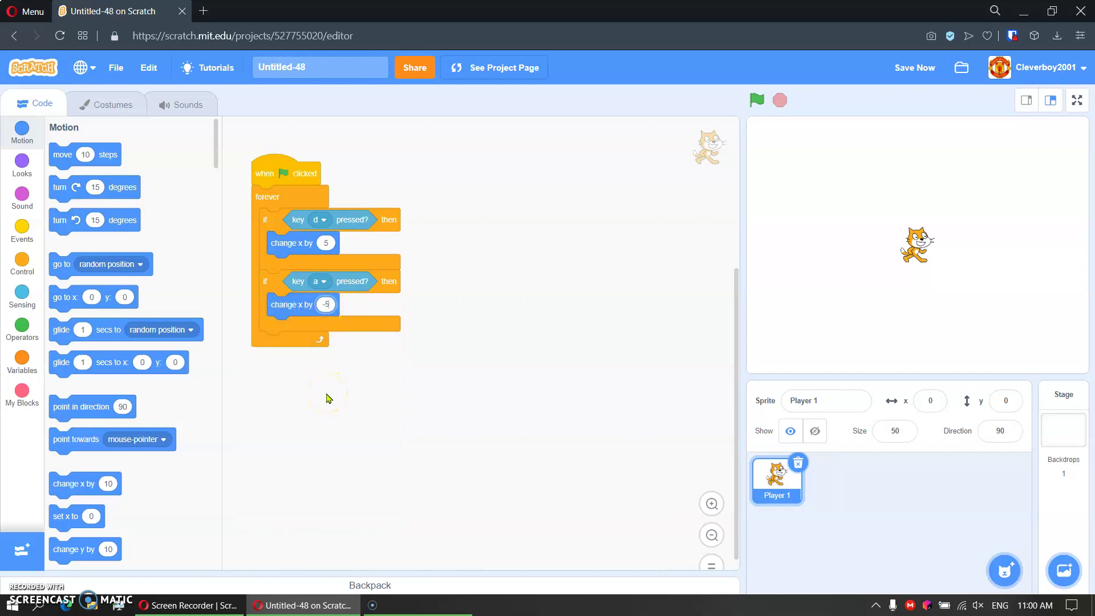
Duplicate both checks, remove their x movement, and set the third to key w.
right_click(262, 222)
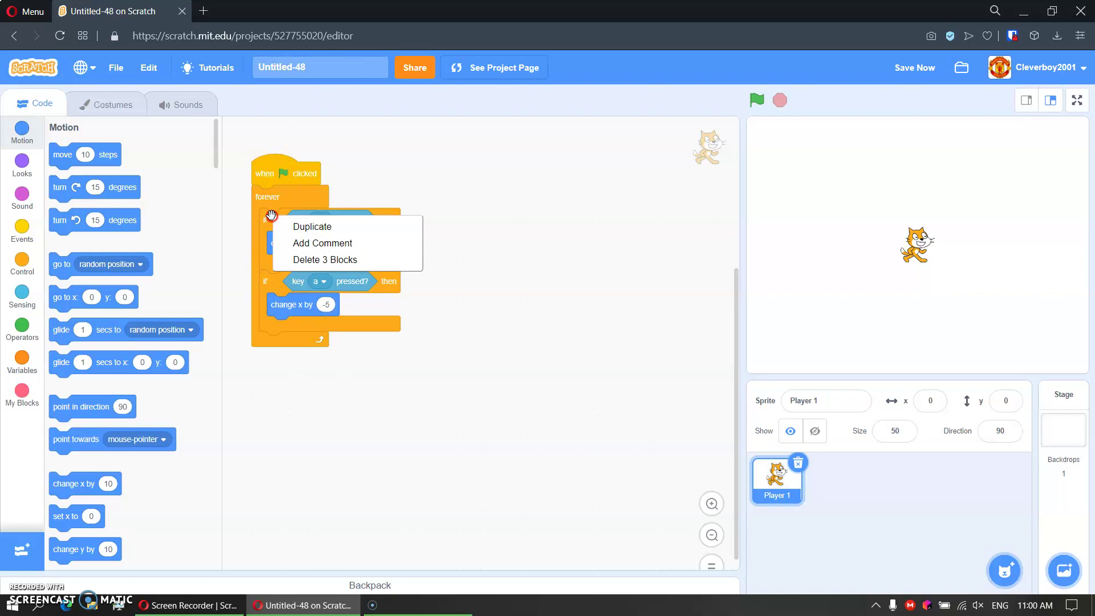
left_click(300, 224)
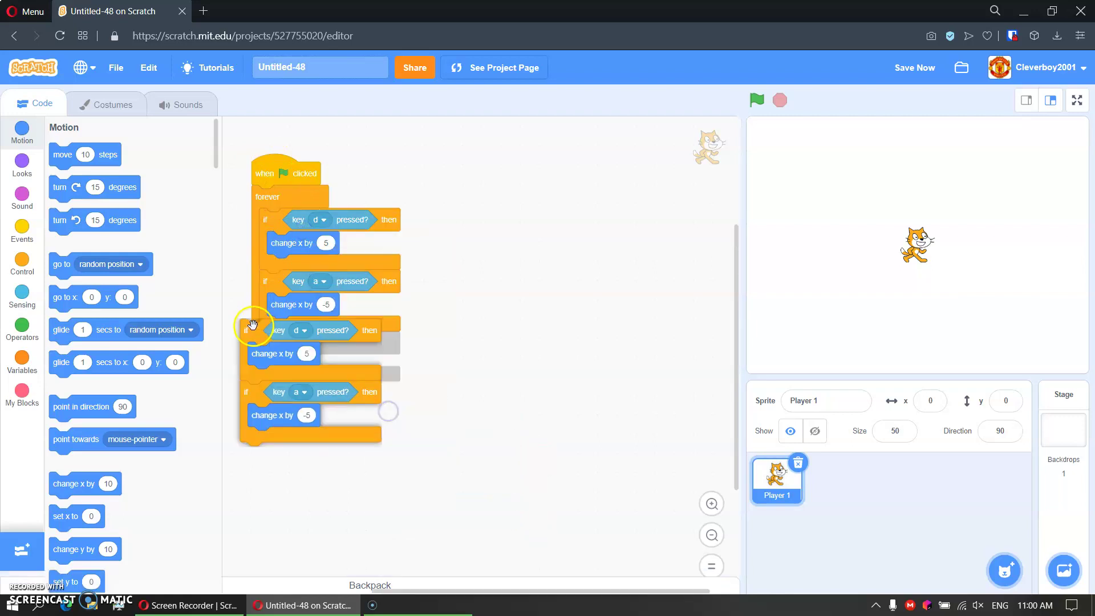
left_click(273, 333)
left_click_drag(283, 364, 60, 417)
left_click_drag(283, 417, 146, 441)
left_click(318, 345)
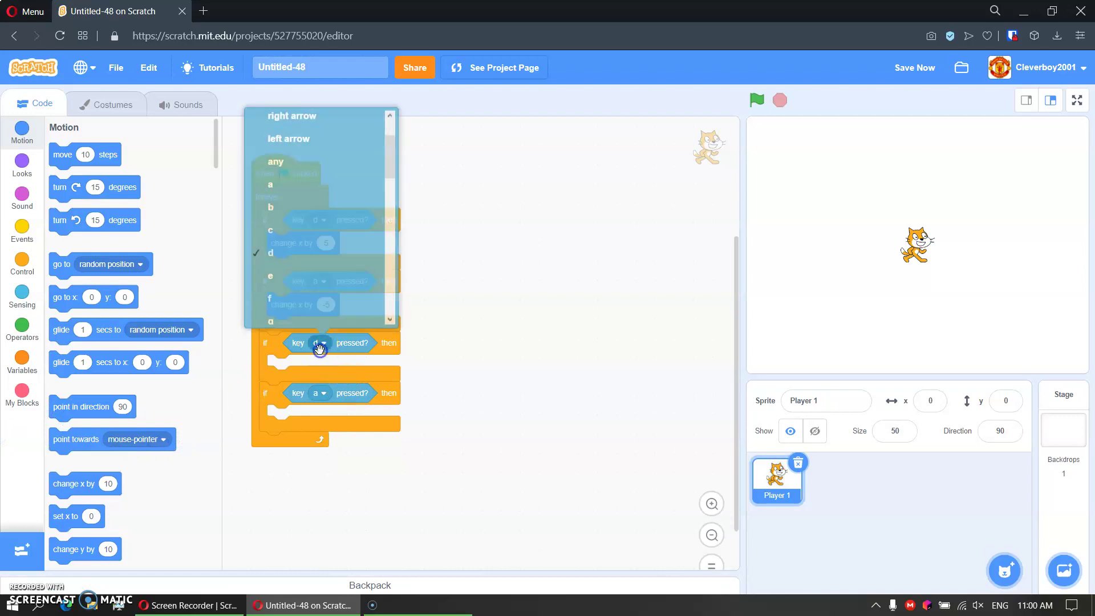
left_click(344, 206)
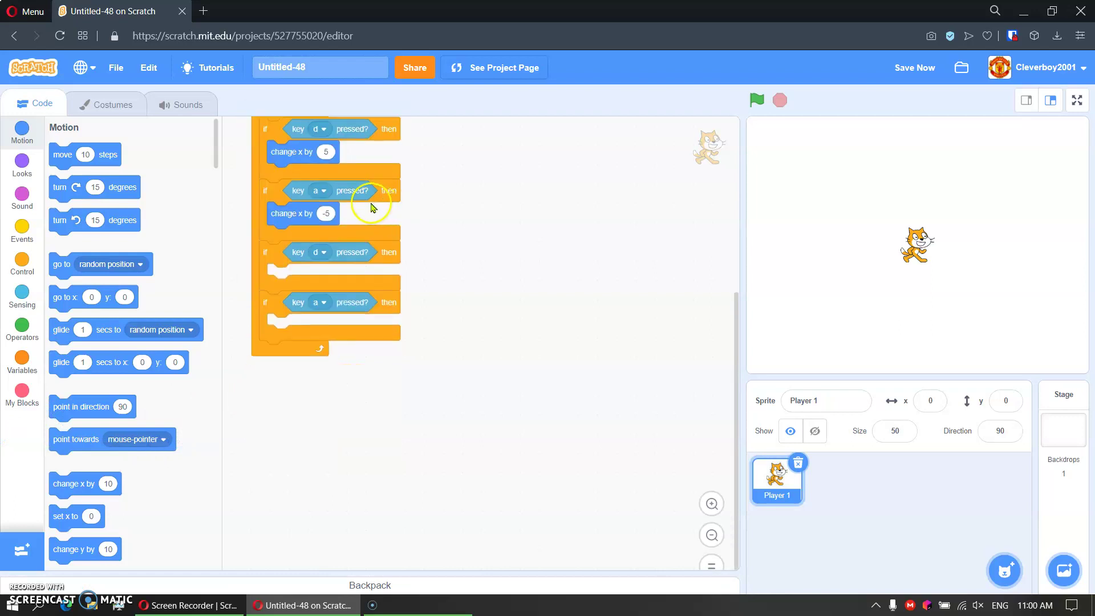
left_click(321, 255)
scroll(271, 343, "down", 5)
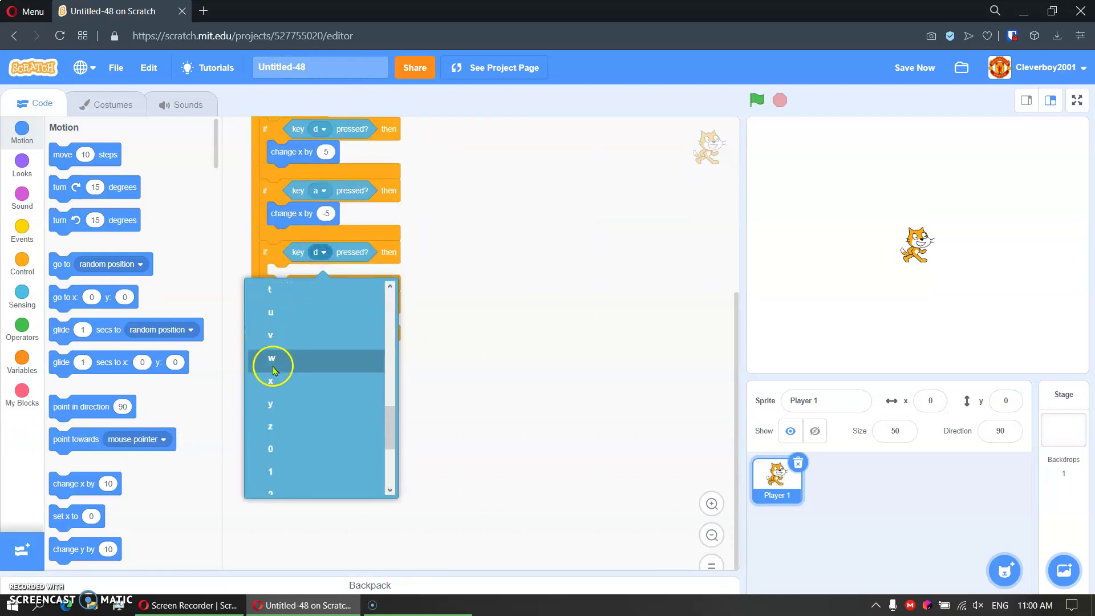
left_click(273, 363)
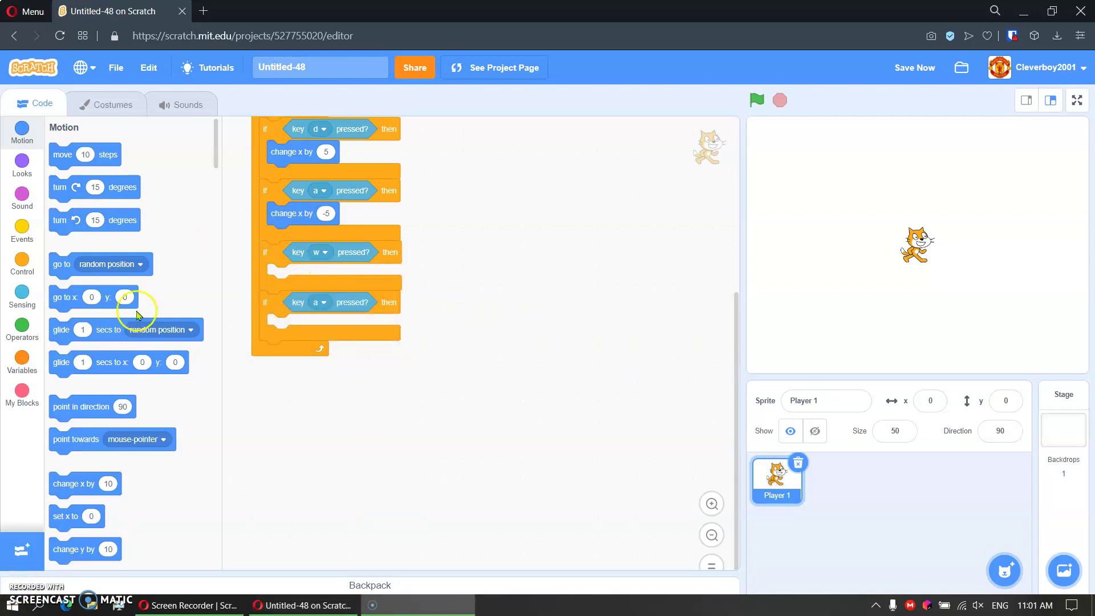
scroll(80, 433, "down", 5)
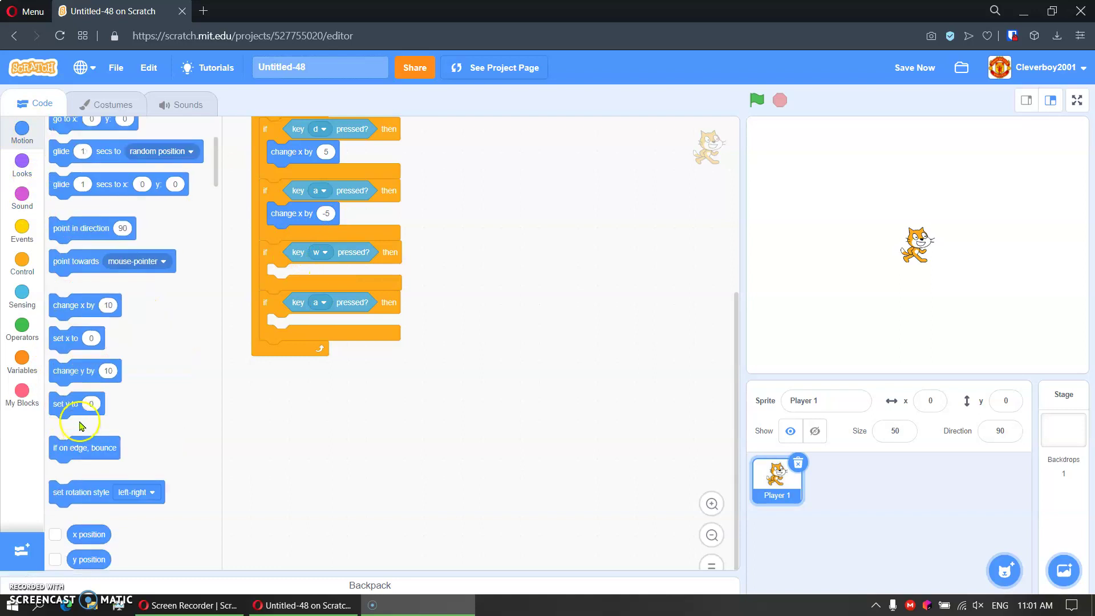
left_click_drag(90, 371, 330, 276)
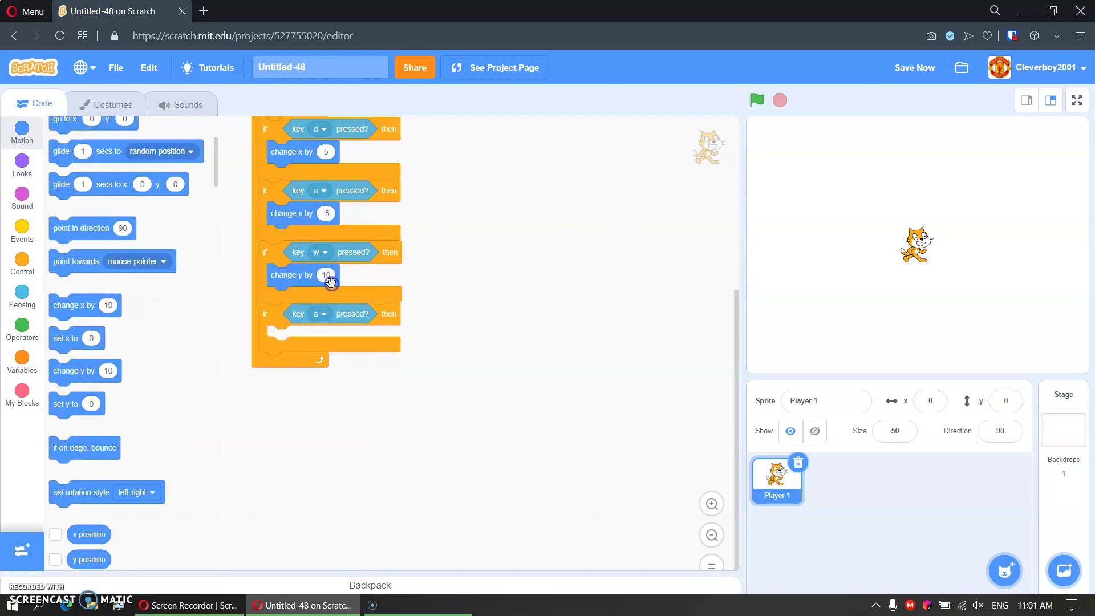
type("5")
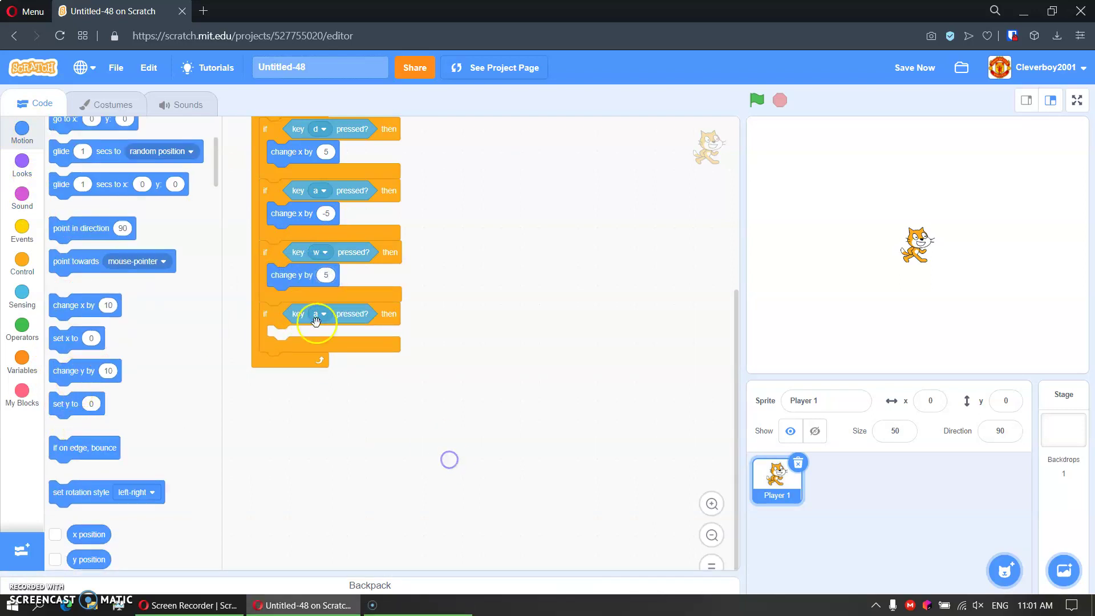
Set the fourth check to key s with change y by -5.
left_click(317, 313)
scroll(325, 454, "up", 2)
scroll(310, 477, "up", 2)
left_click(282, 473)
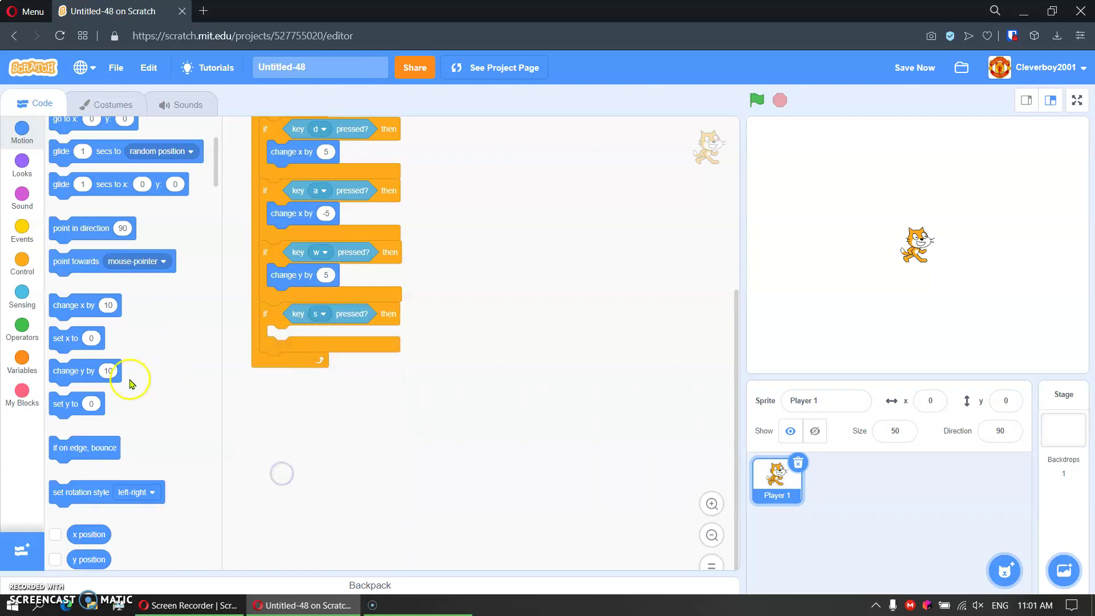
left_click_drag(88, 374, 291, 338)
left_click(329, 336)
type("-5")
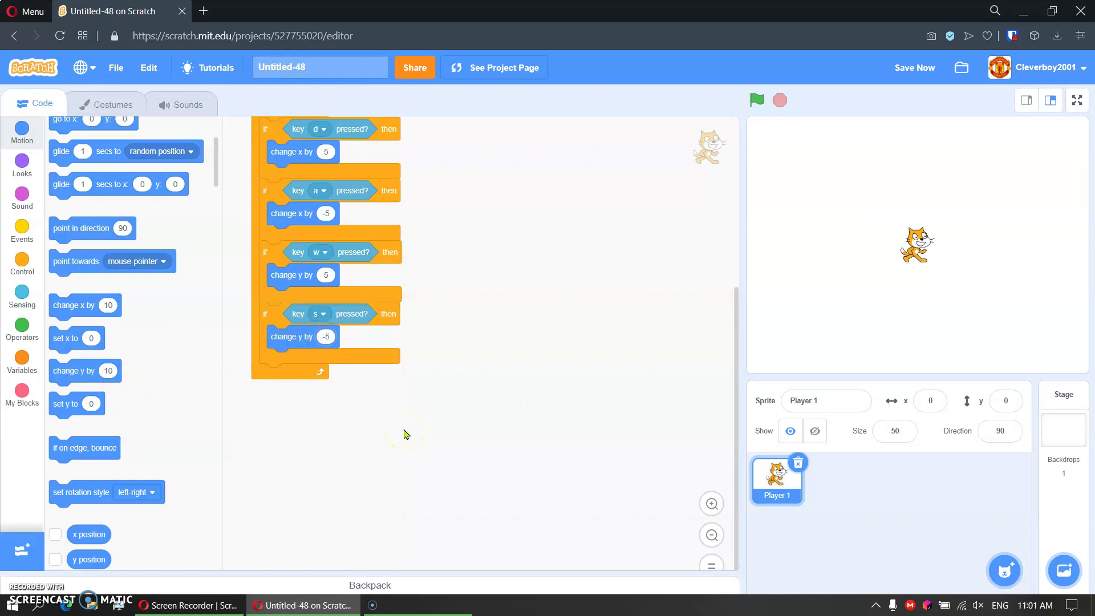
scroll(456, 479, "up", 2)
Run the project and steer the cat around with W, A, S and D.
left_click(756, 99)
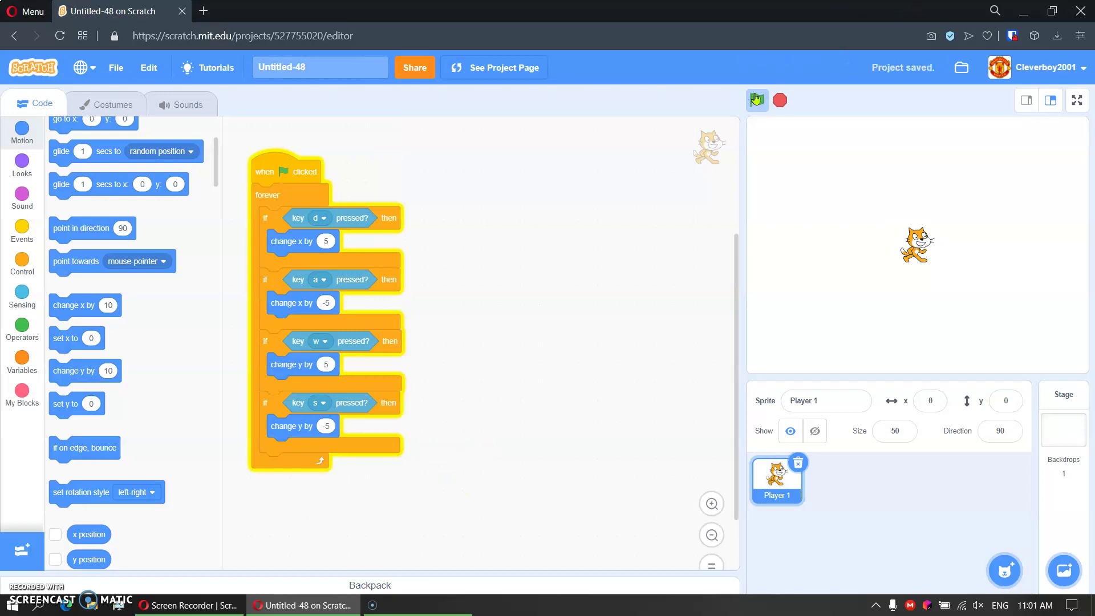
key("w")
key("d")
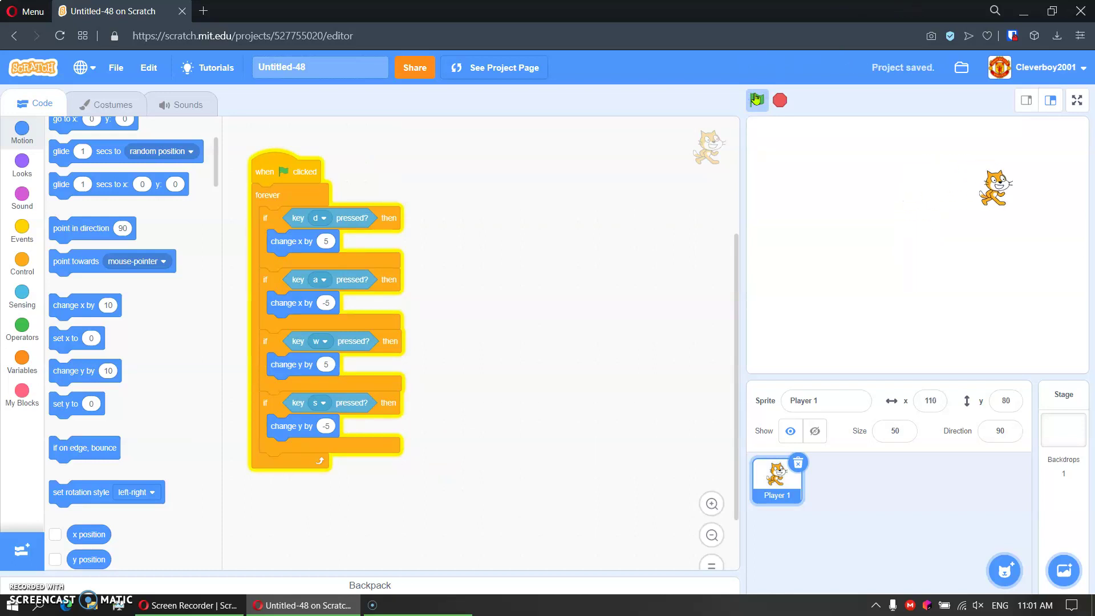
key("s")
key("s")
key("a")
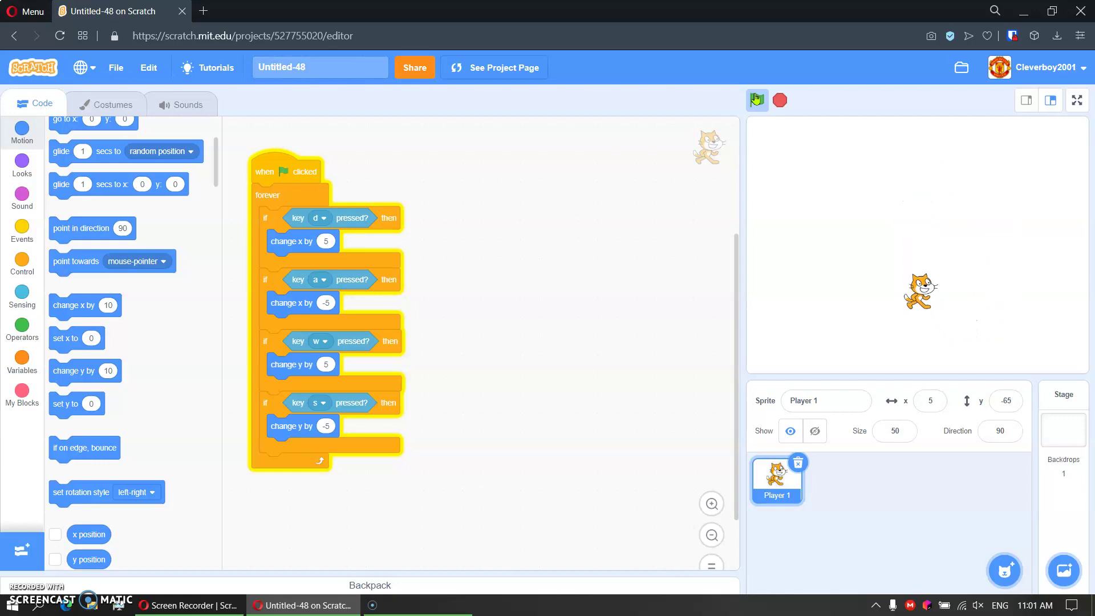
key("w")
key("a")
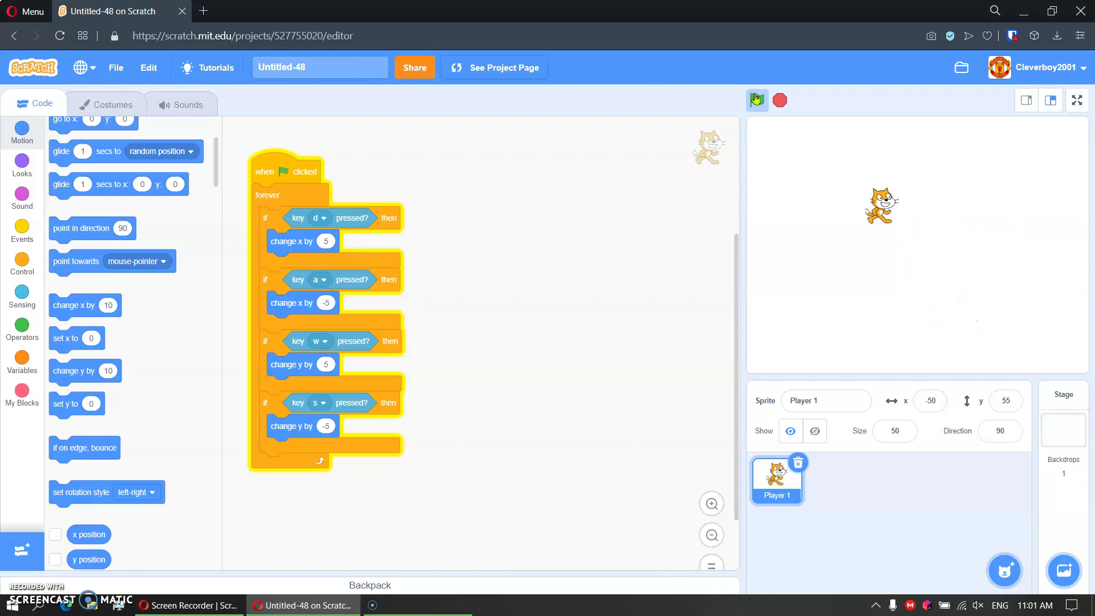
key("d")
key("s")
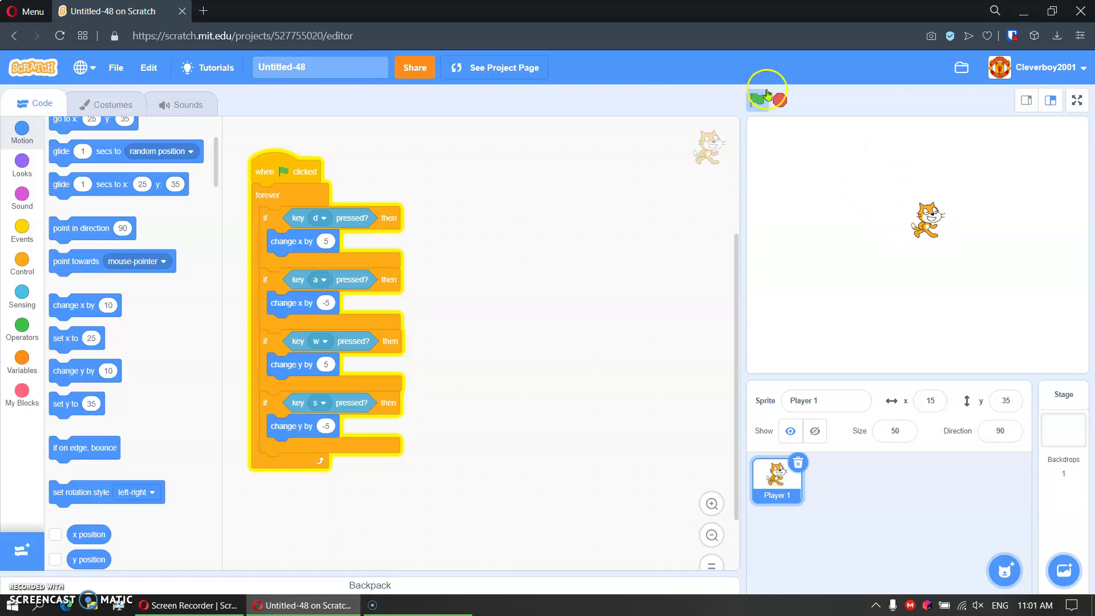
Stop the project, flip between costume1 and costume2, then return to Player 1's code.
left_click(780, 101)
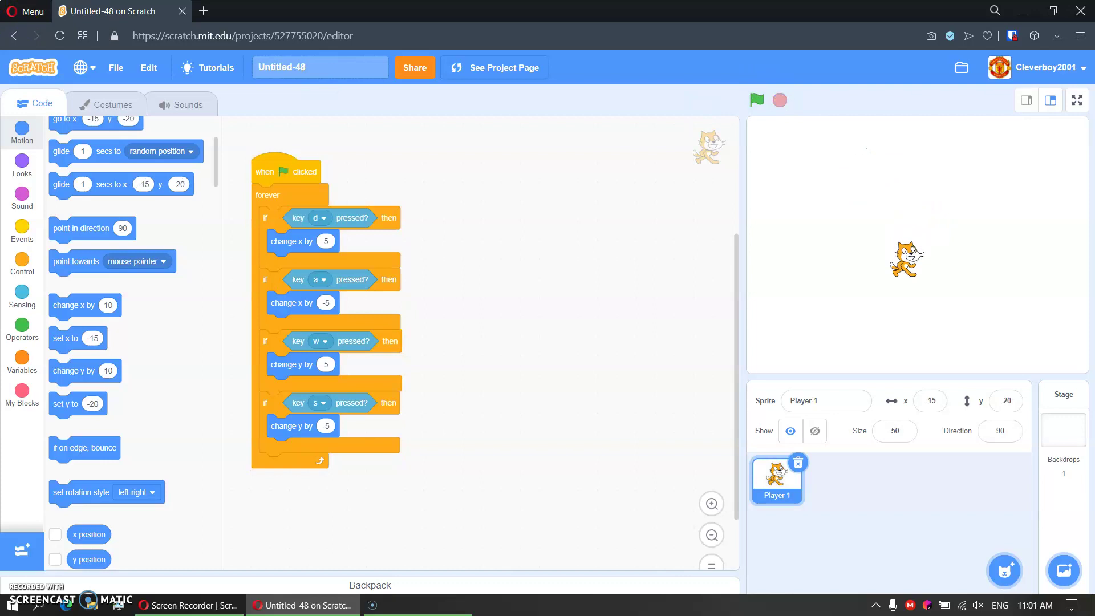
left_click(102, 100)
left_click(49, 221)
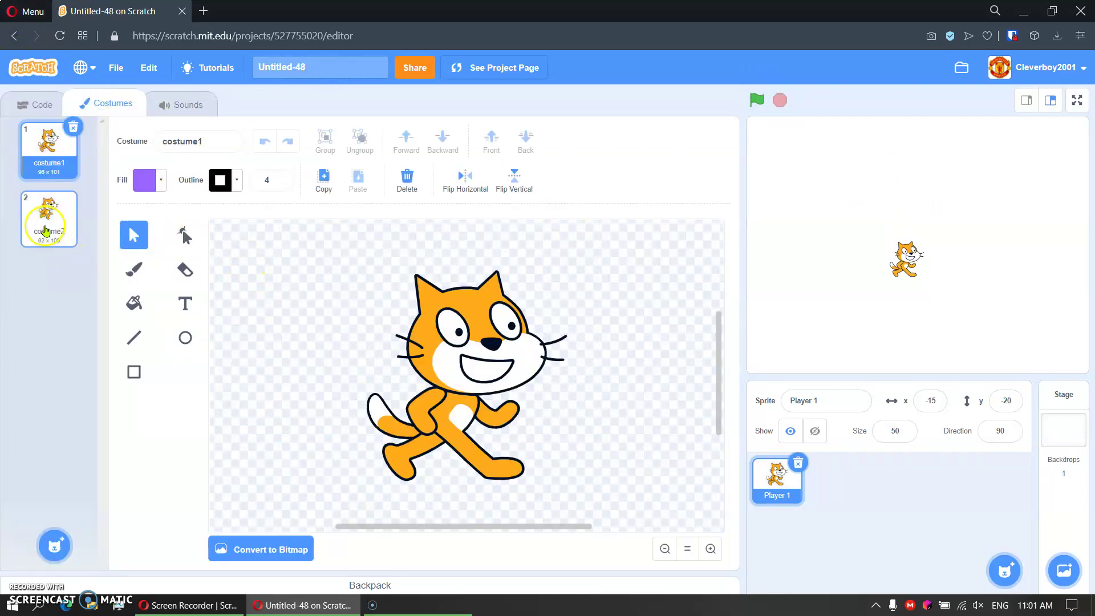
left_click(26, 152)
left_click(39, 220)
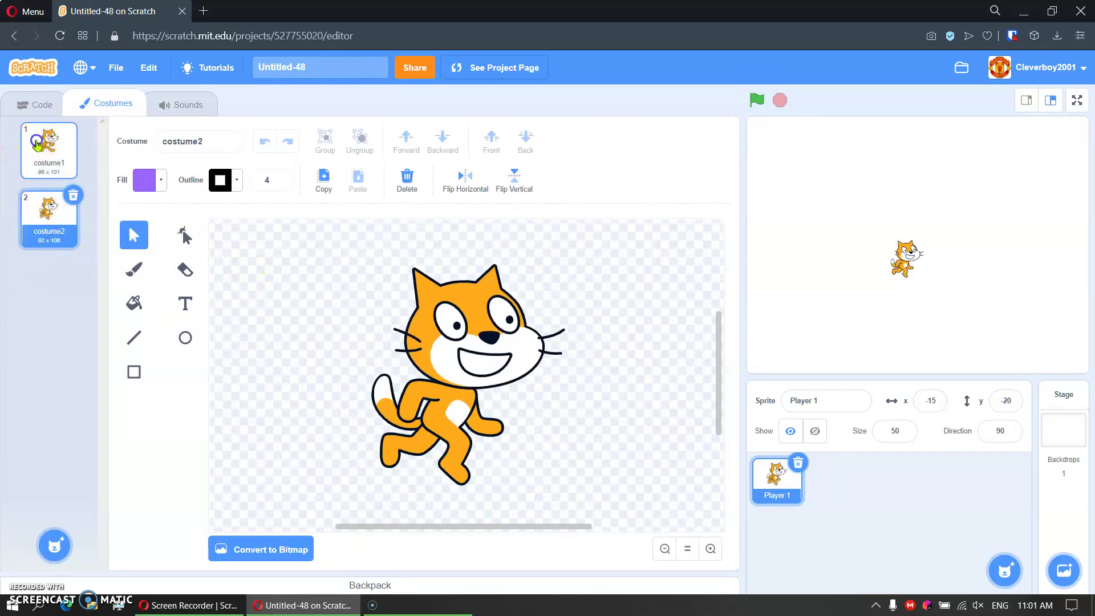
left_click(37, 142)
left_click(51, 218)
left_click(38, 143)
left_click(51, 218)
left_click(48, 167)
left_click(47, 214)
left_click(44, 146)
left_click(35, 103)
left_click(18, 238)
Build a second flag script: forever, wait 0.1 seconds, then next costume.
left_click_drag(61, 160, 489, 184)
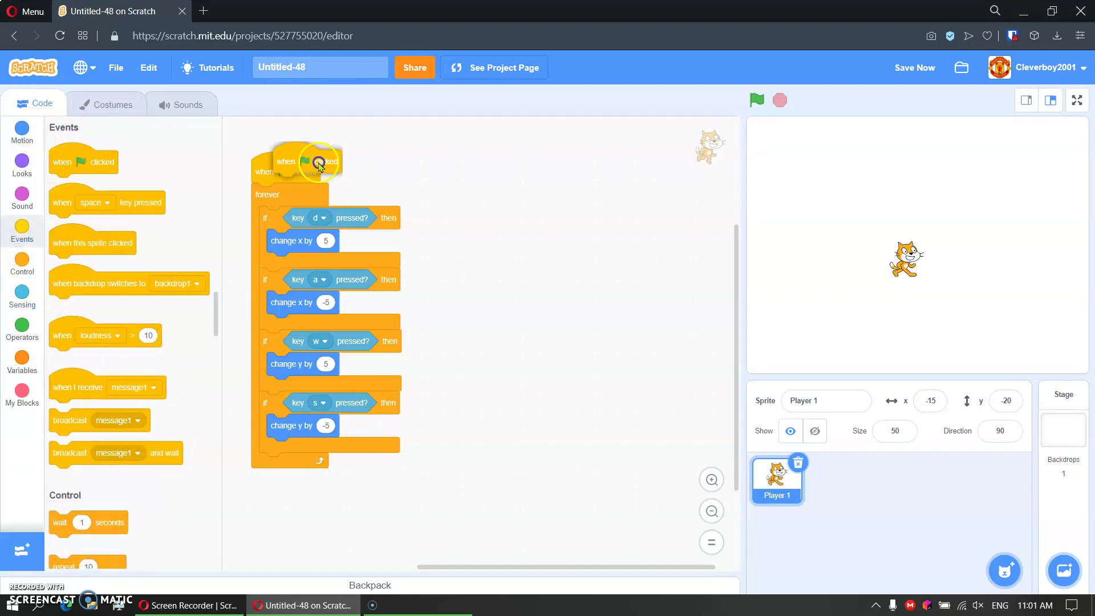
left_click(21, 296)
left_click(22, 261)
left_click_drag(92, 253, 501, 208)
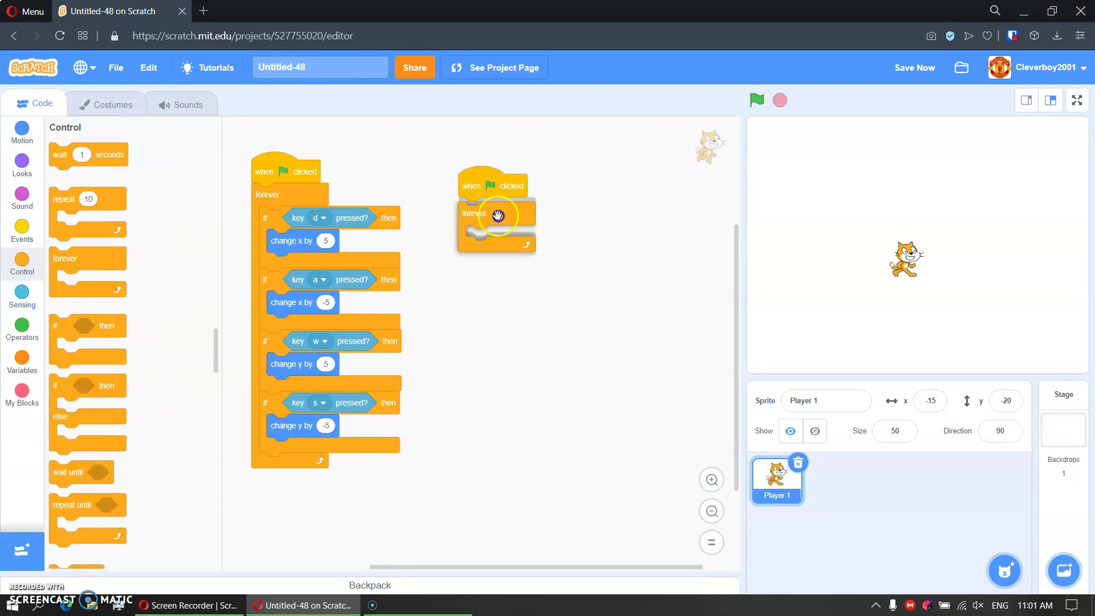
mouse_move(120, 156)
left_mouse_down()
mouse_move(338, 224)
mouse_move(484, 247)
left_mouse_up()
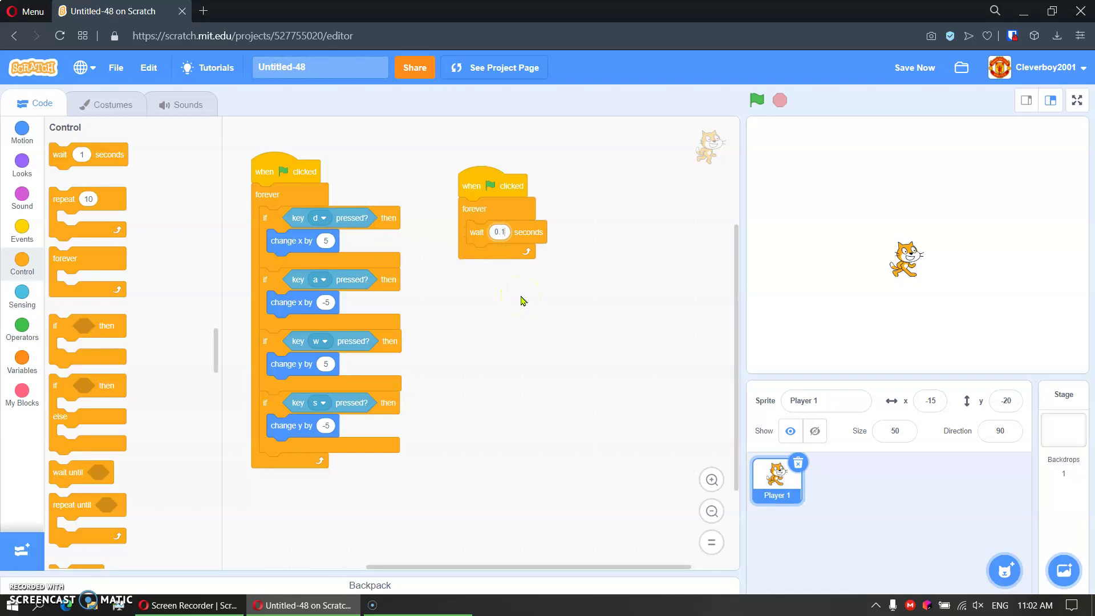
left_click(22, 159)
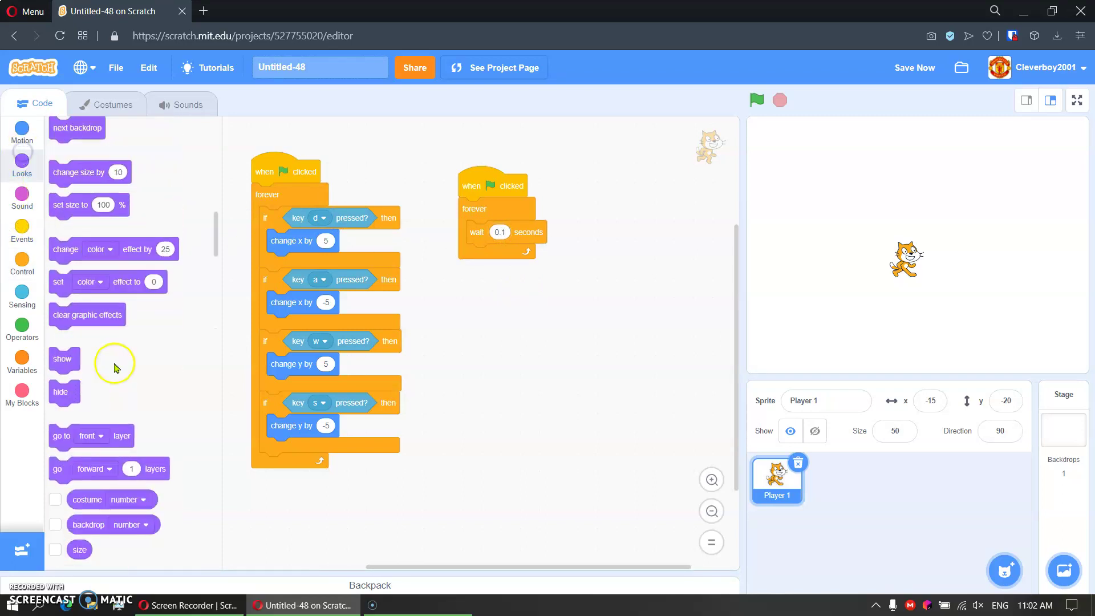
scroll(71, 171, "up", 2)
left_click_drag(77, 150, 522, 257)
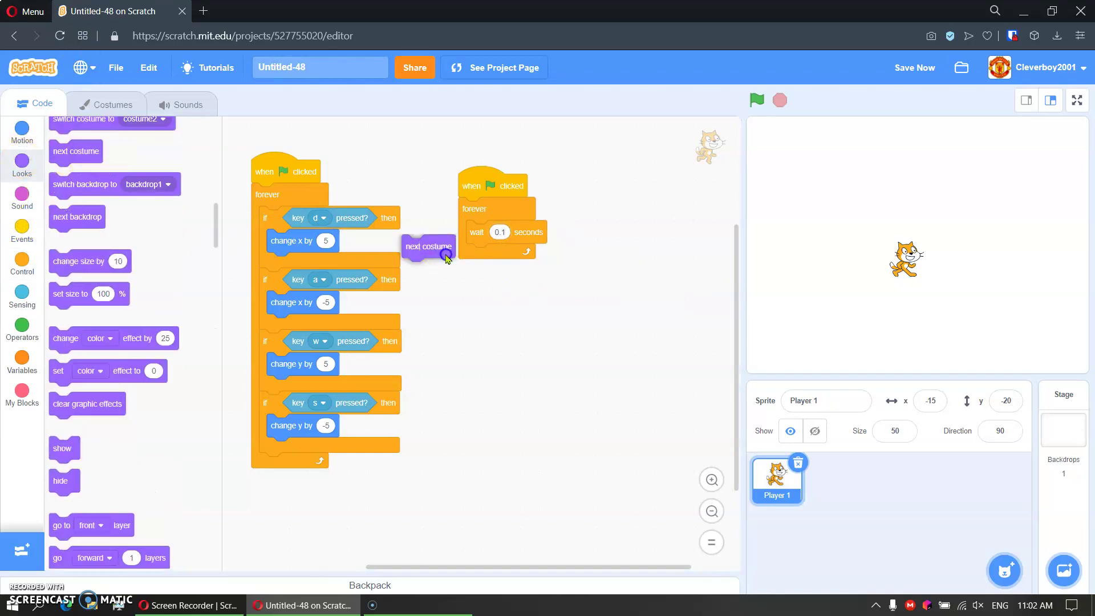
Run the project and steer the animated cat with W, A, S and D.
left_click(757, 100)
key("d")
key("w")
key("d")
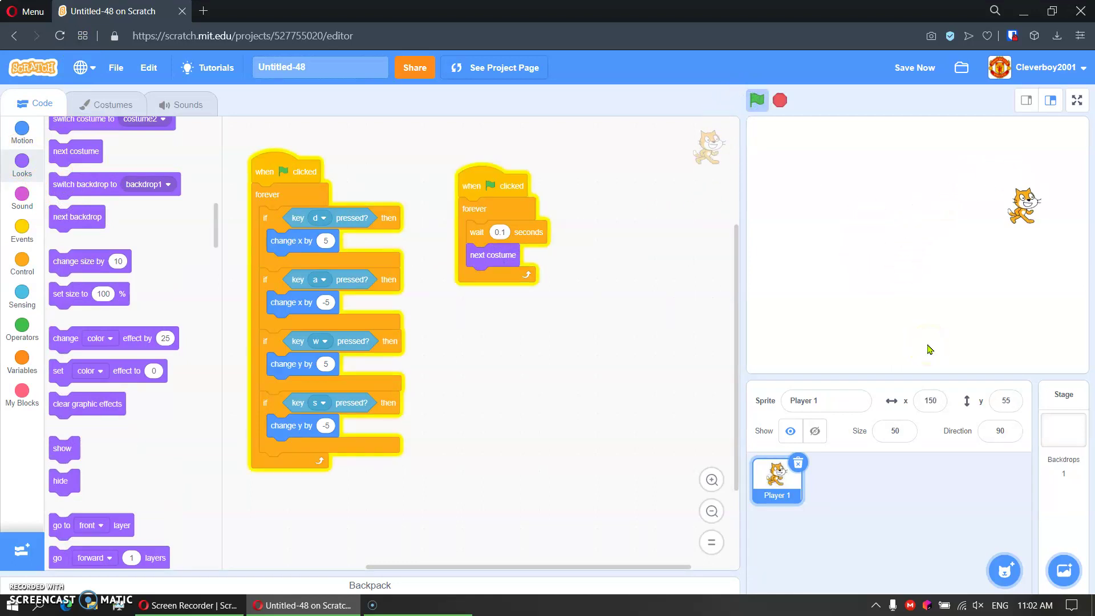
key("s")
key("a")
key("a")
key("w")
key("a")
key("w")
key("d")
key("d")
key("s")
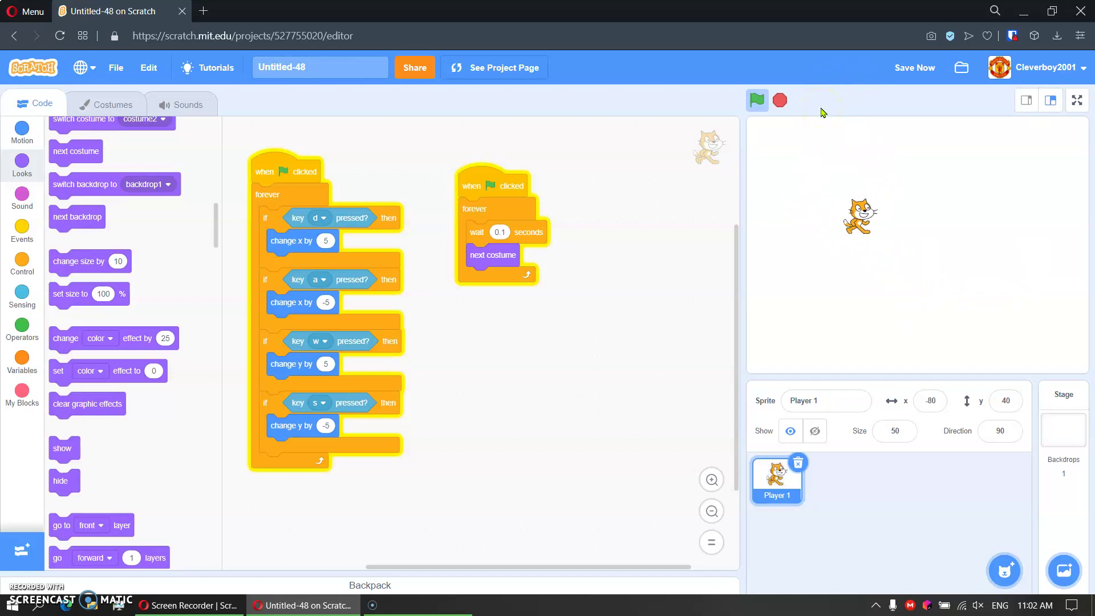
key("a")
key("w")
key("d")
key("s")
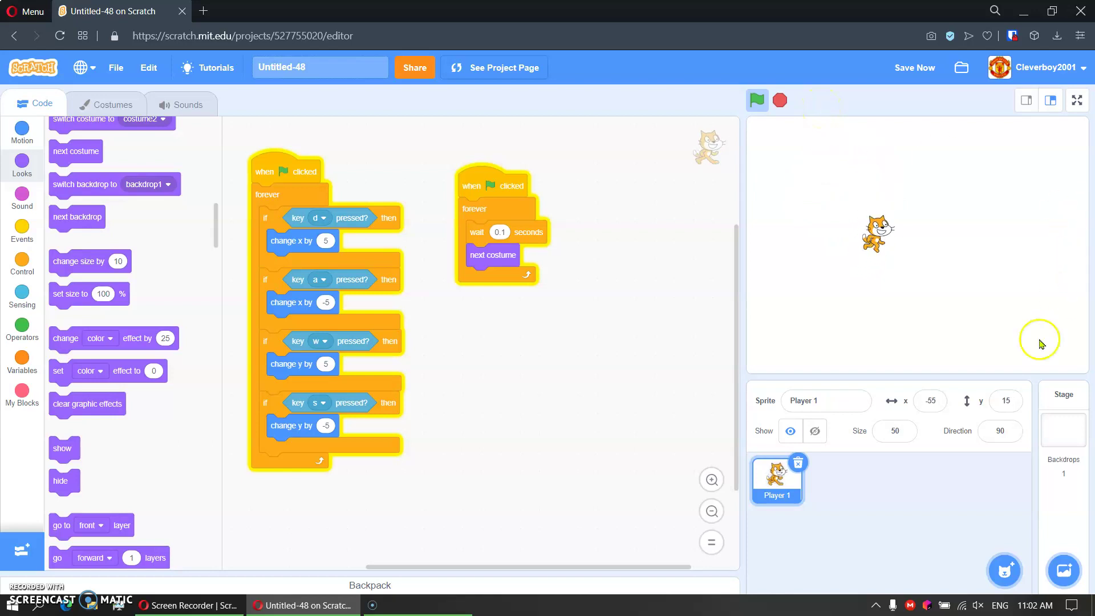
key("d")
key("a")
key("w")
Select the Stage and pick the Rectangle tool in the backdrop editor.
left_click(1059, 437)
left_click(114, 103)
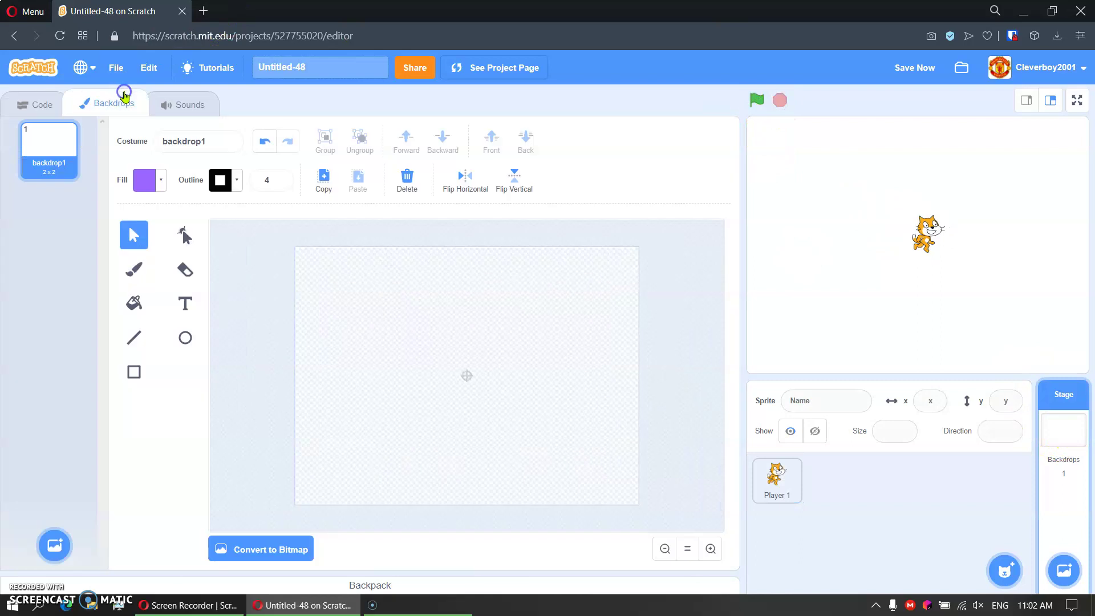
left_click(130, 374)
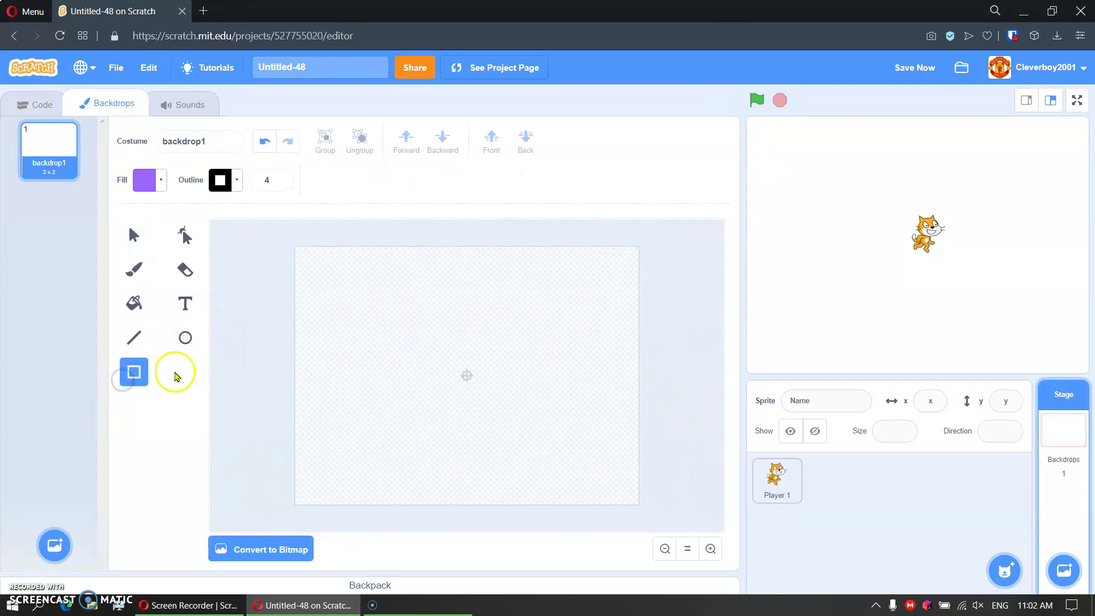
Set the rectangle fill to medium grey with zero saturation and no outline.
left_click(159, 181)
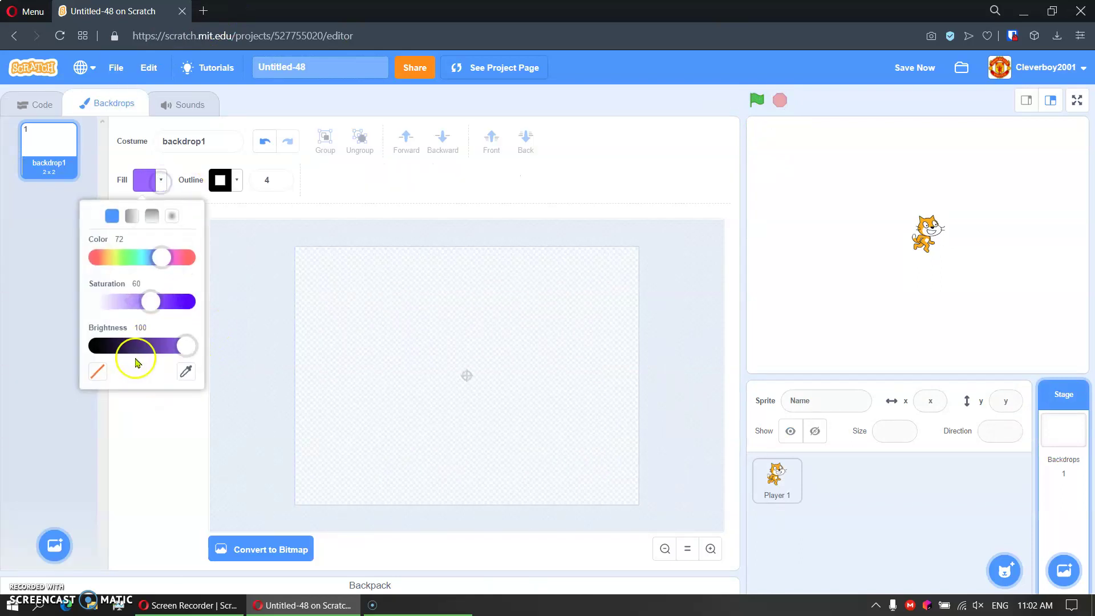
left_click_drag(3, 310, 4, 312)
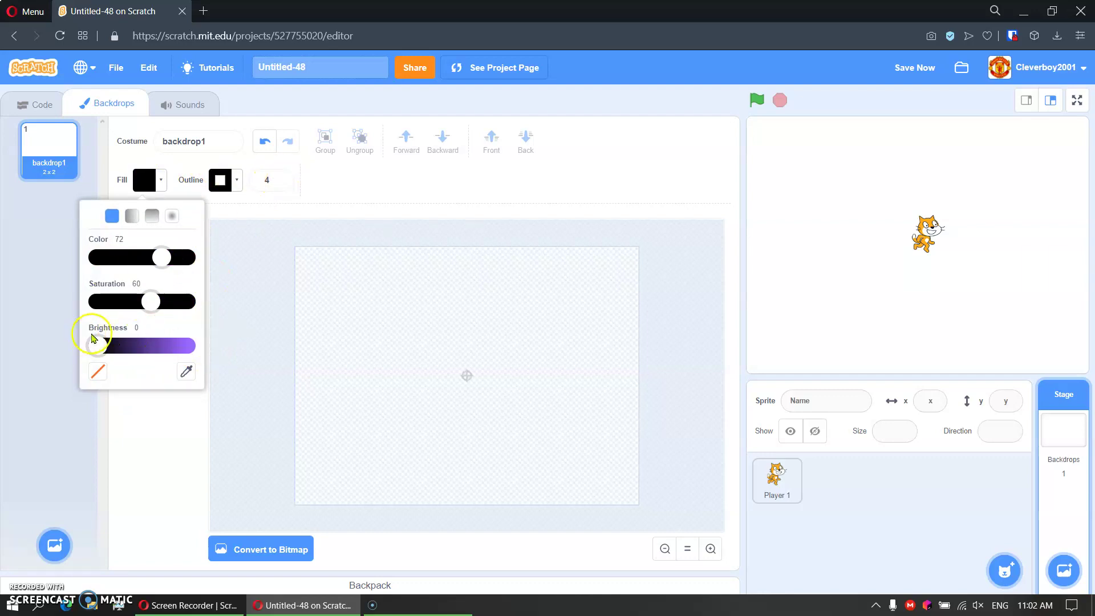
left_click_drag(96, 345, 208, 341)
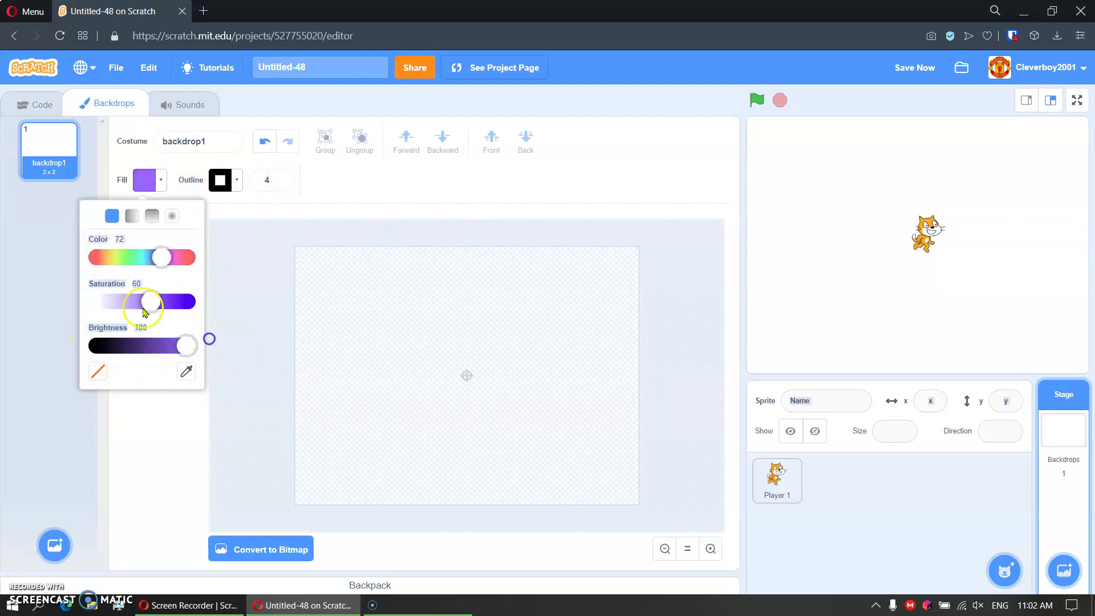
left_click_drag(140, 310, 90, 300)
mouse_move(188, 346)
left_mouse_down()
mouse_move(139, 346)
mouse_move(155, 346)
left_mouse_up()
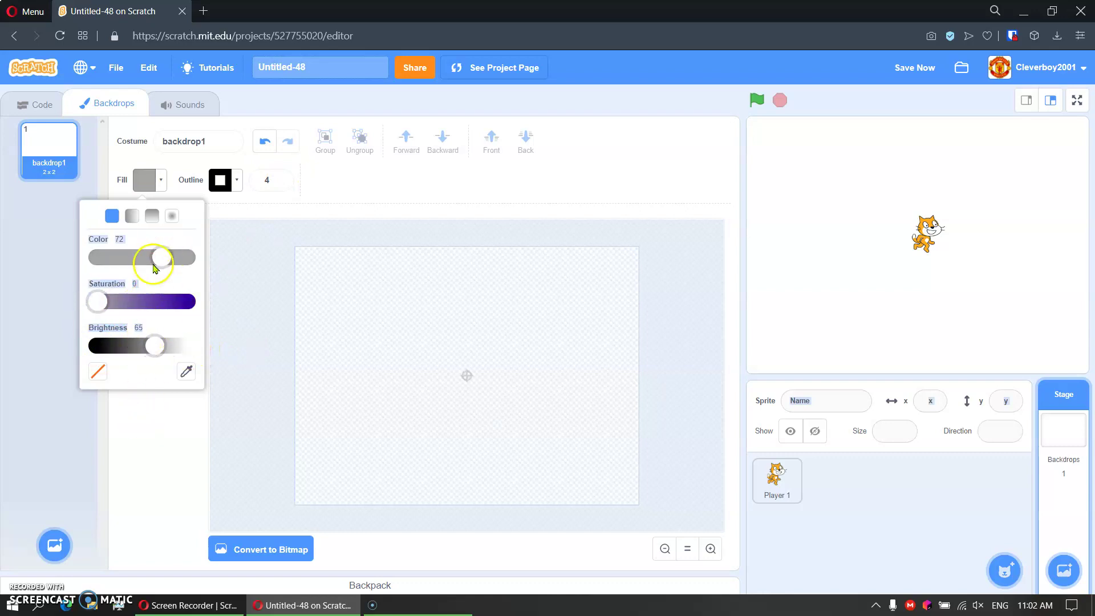
left_click(171, 416)
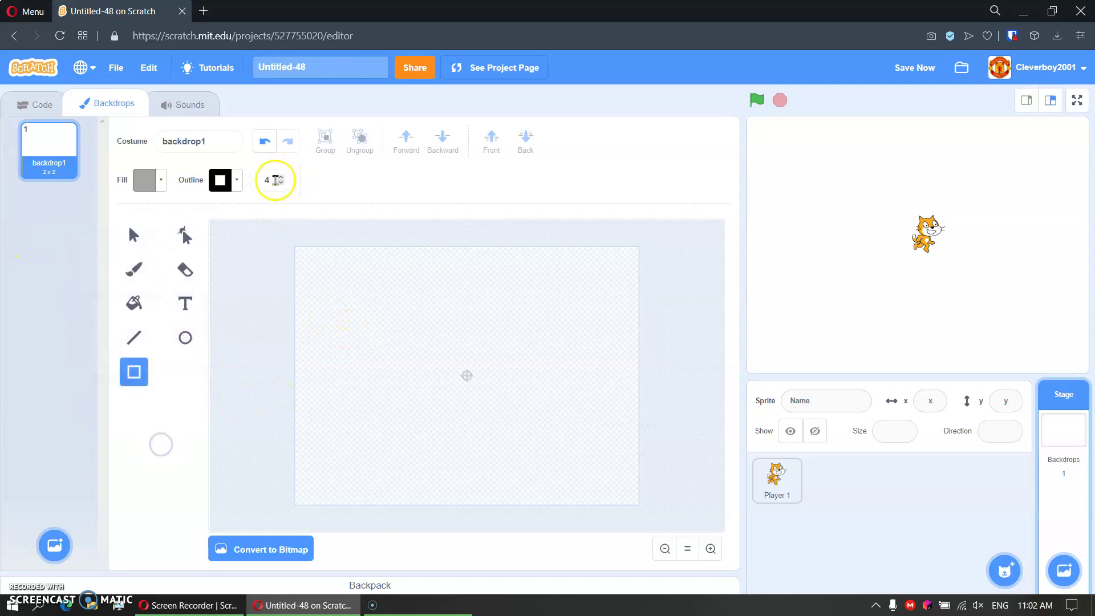
left_click(279, 185)
left_click(280, 185)
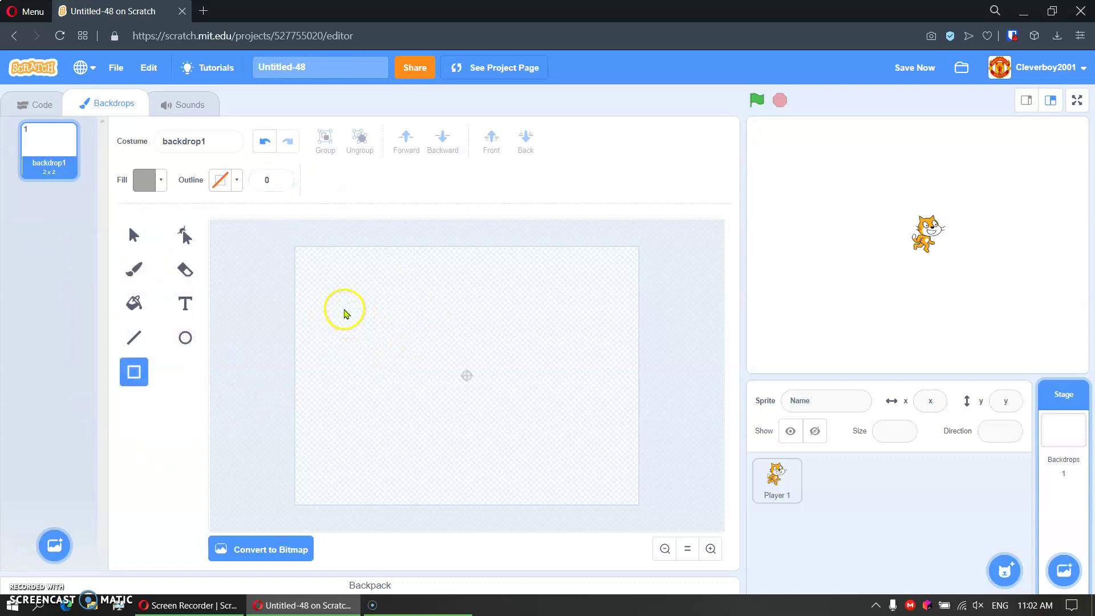
Draw grey left, bottom and right walls forming a U-shaped maze section.
left_click_drag(338, 285, 369, 480)
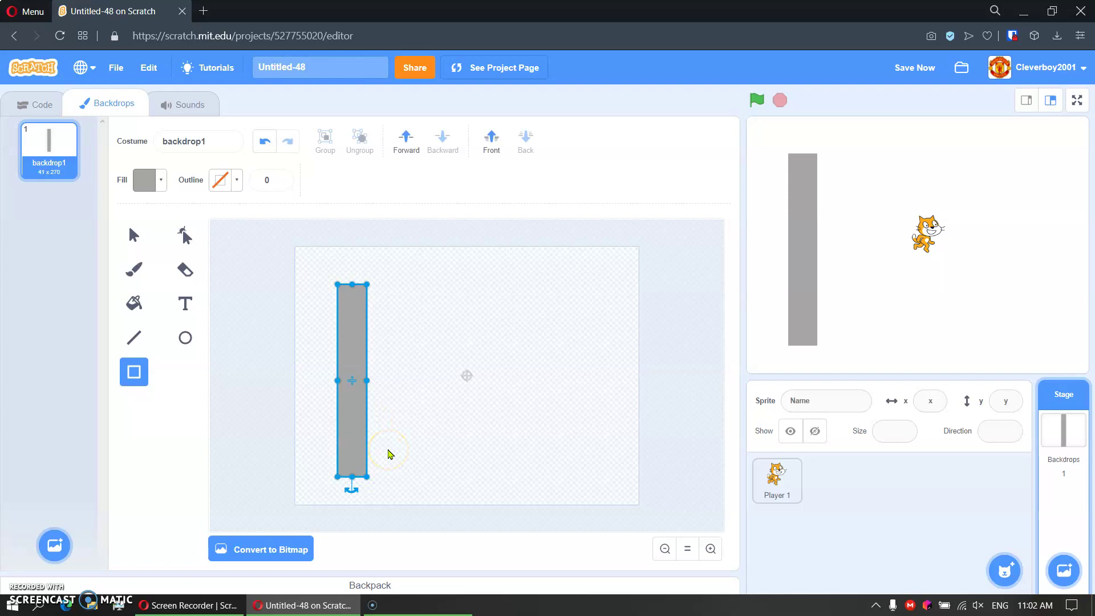
left_click(351, 475)
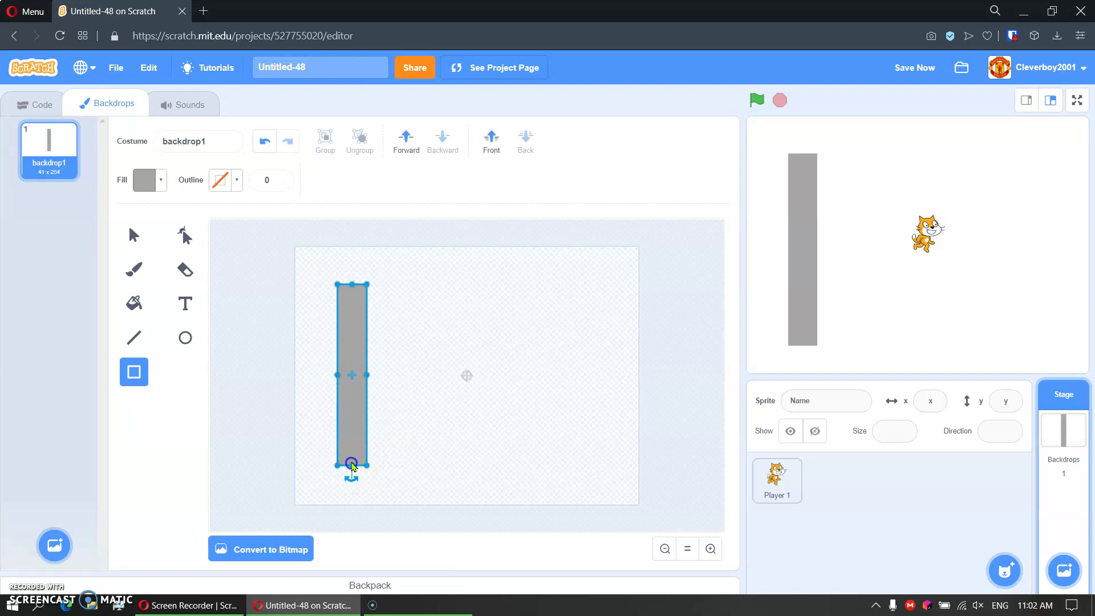
left_click_drag(351, 284, 350, 289)
left_click(407, 305)
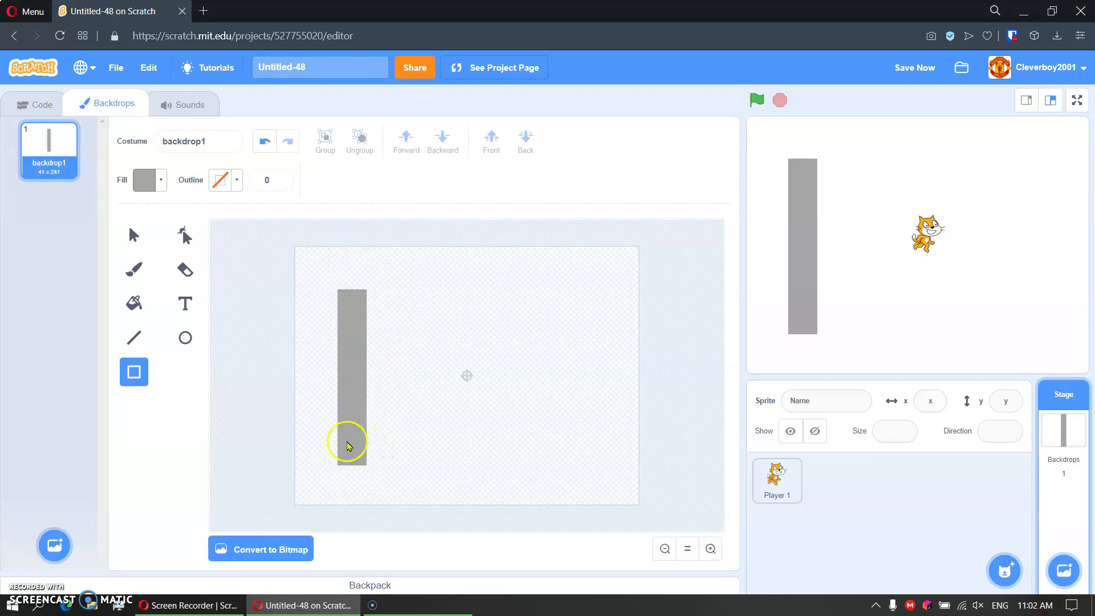
left_click_drag(348, 445, 528, 468)
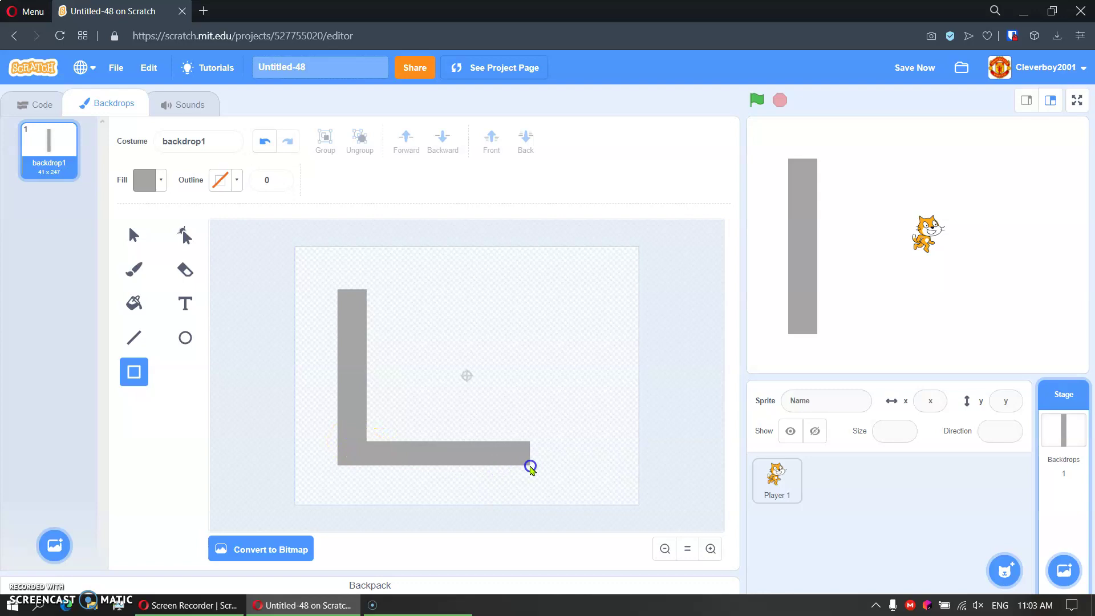
left_click_drag(531, 467, 531, 468)
left_click(502, 400)
left_click_drag(497, 335, 531, 467)
left_click(559, 388)
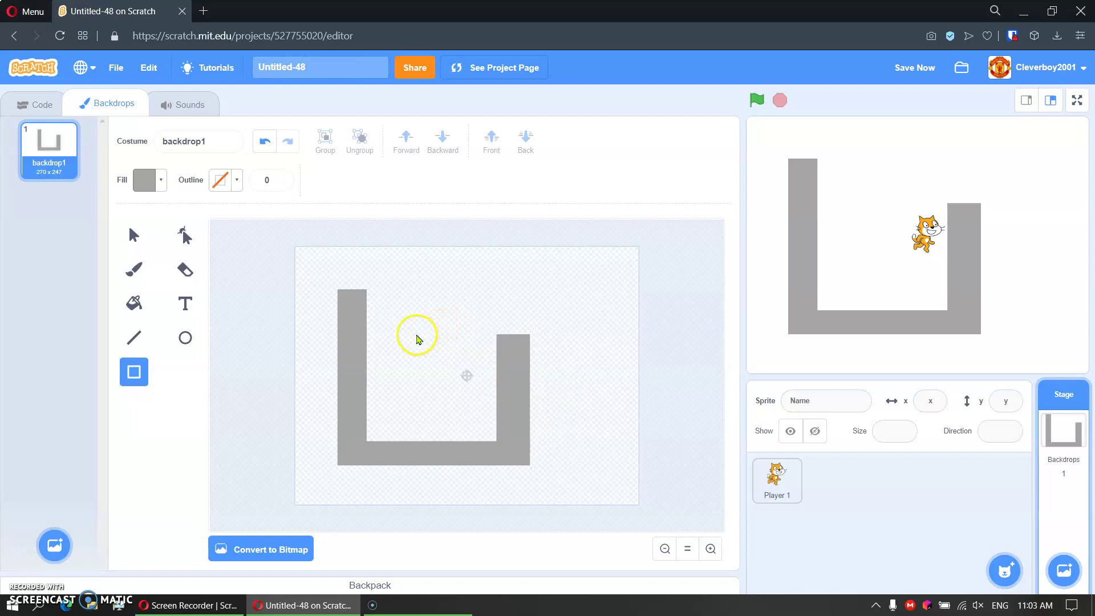
Add an inner horizontal wall, a small square, and a tall right-side bar.
left_click_drag(413, 335, 520, 360)
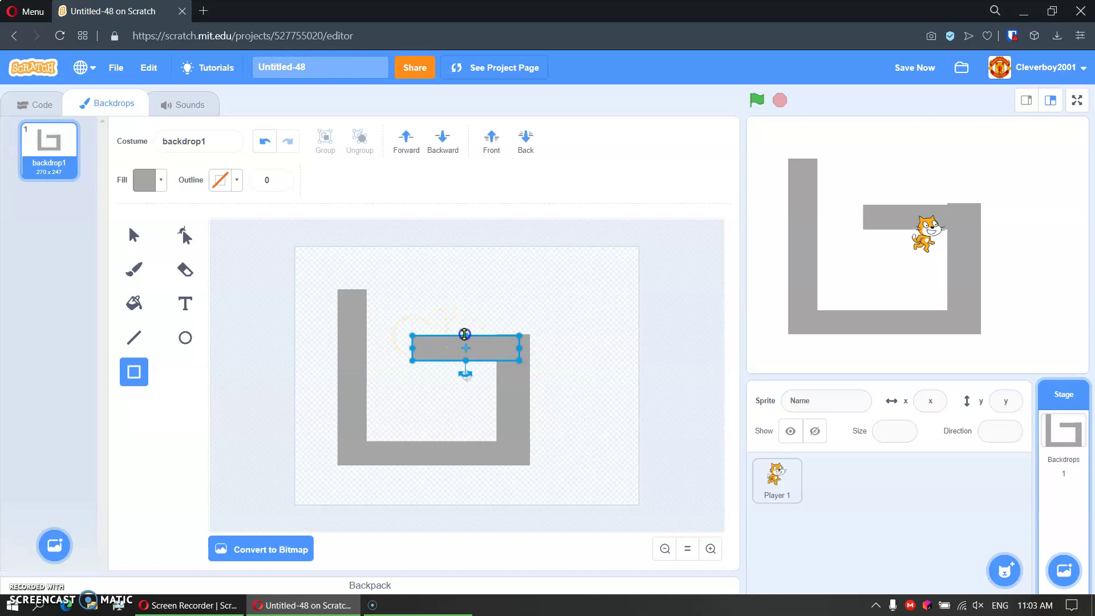
left_click(464, 328)
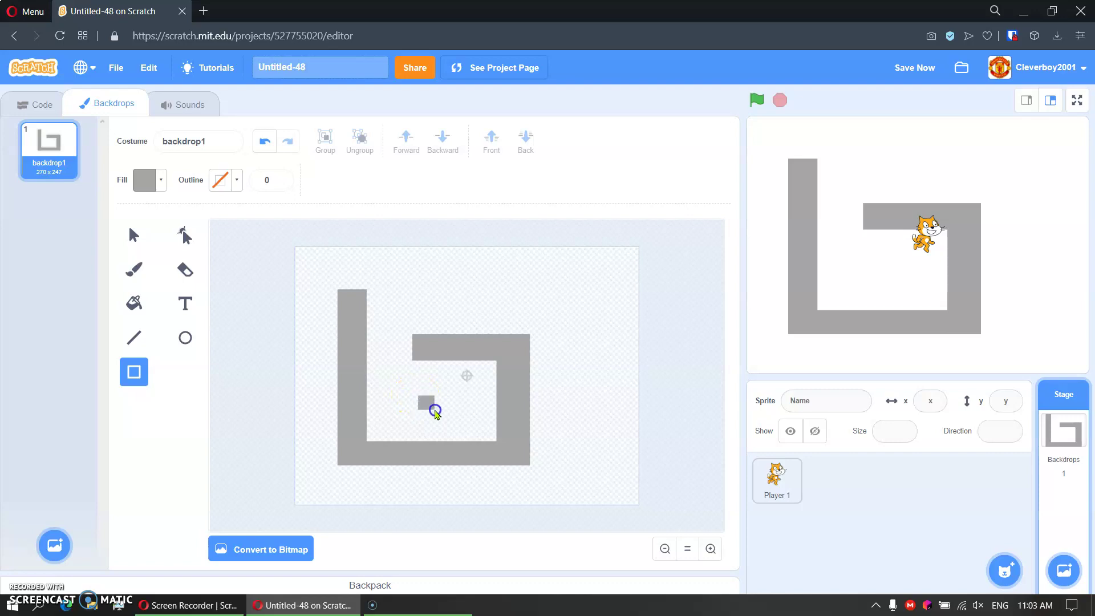
left_click(464, 289)
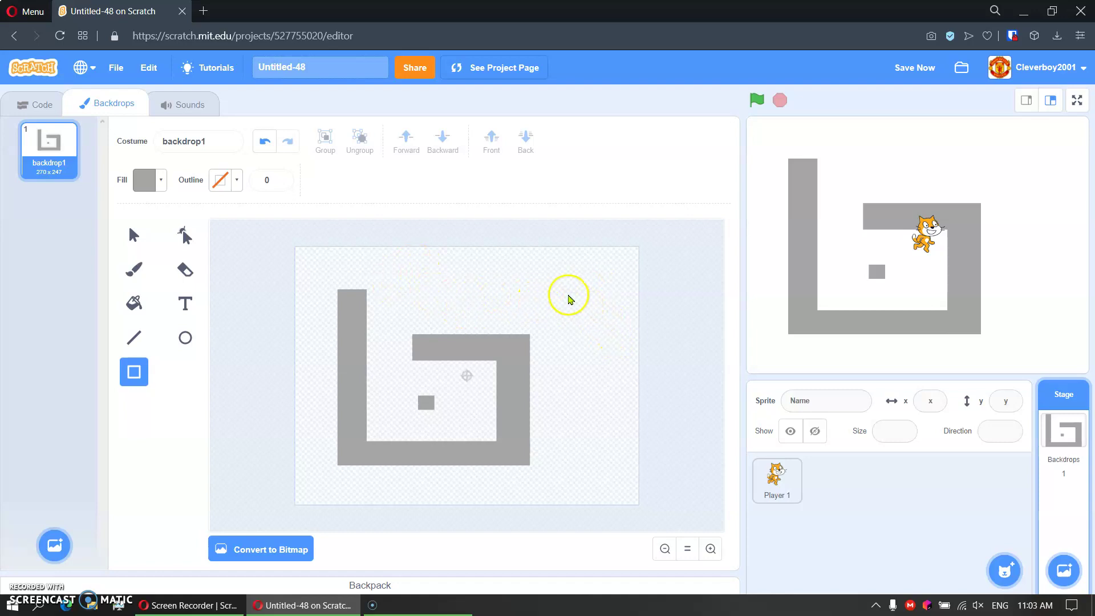
left_click_drag(571, 293, 594, 468)
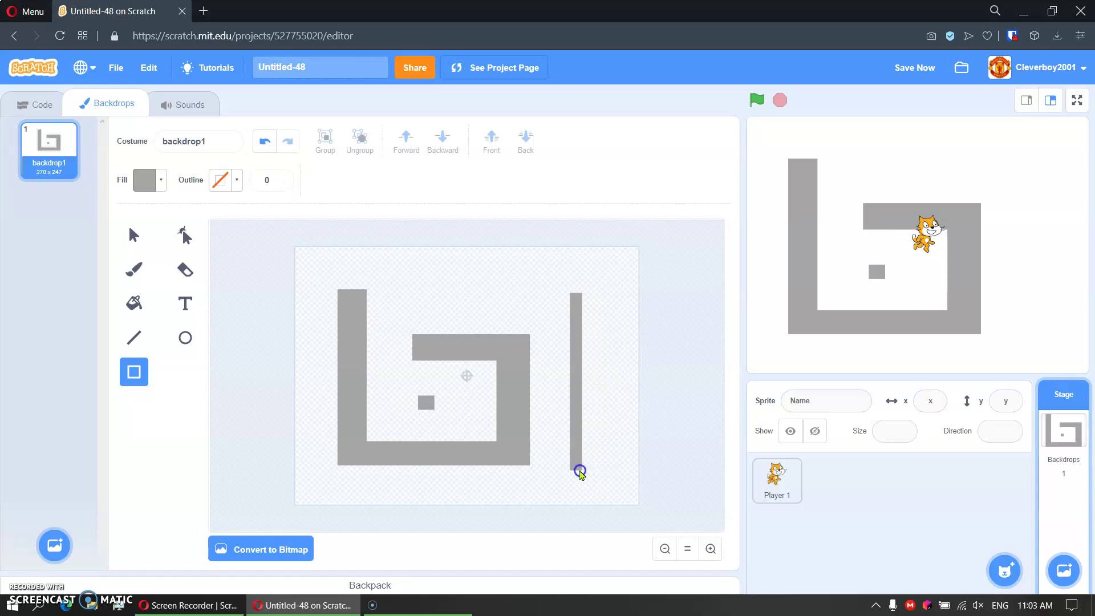
mouse_move(594, 467)
left_mouse_down()
mouse_move(581, 467)
mouse_move(595, 467)
left_mouse_up()
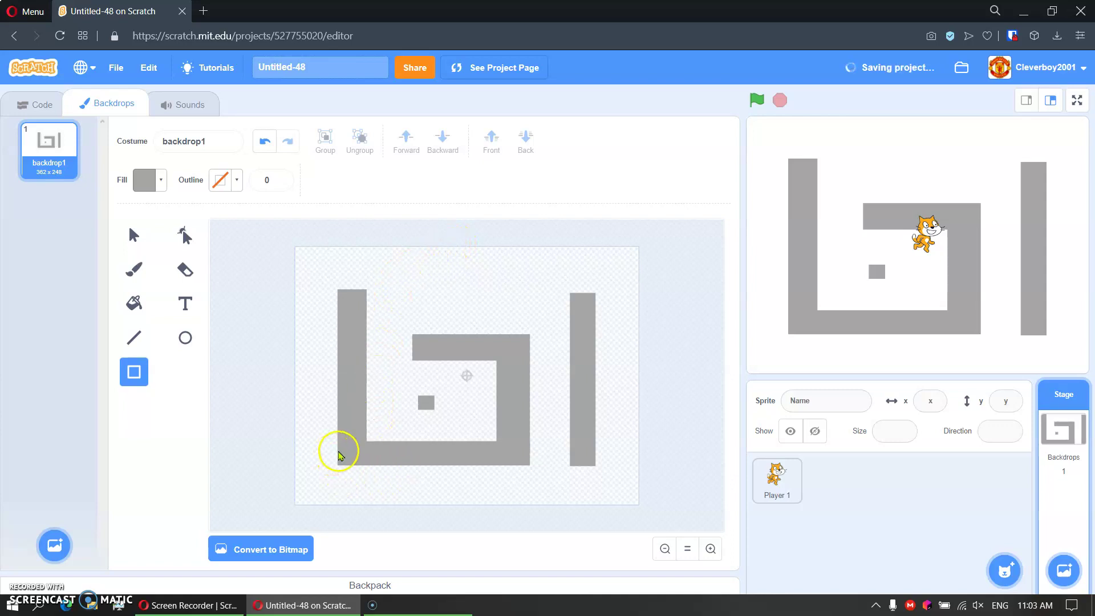
Stretch the right-hand wall to the backdrop's bottom edge and reselect Player 1.
left_click(133, 235)
left_click(583, 367)
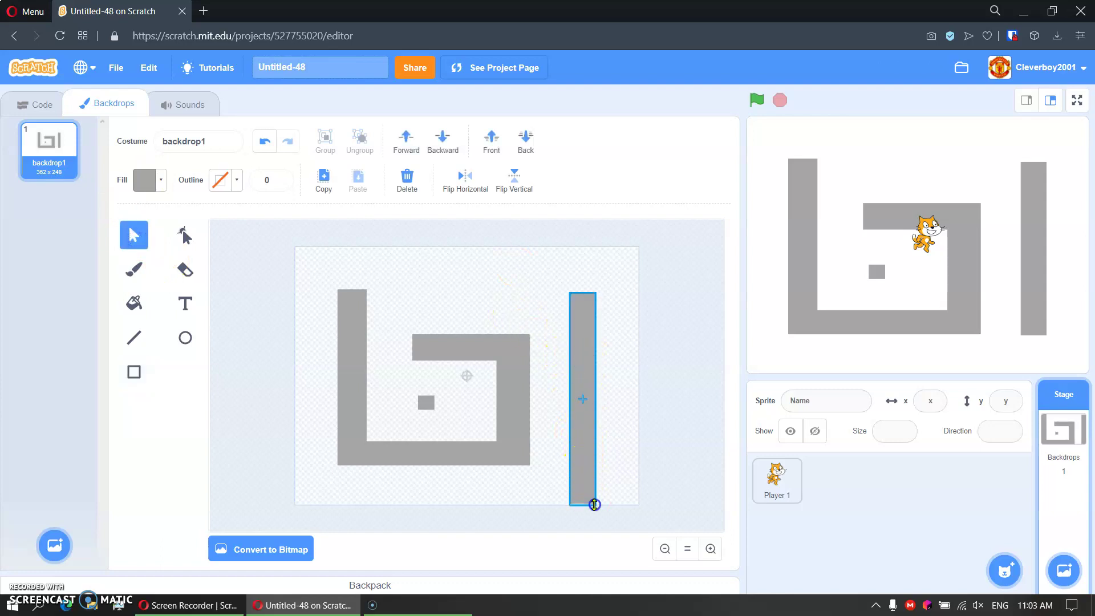
left_click_drag(583, 464, 582, 508)
left_click(655, 485)
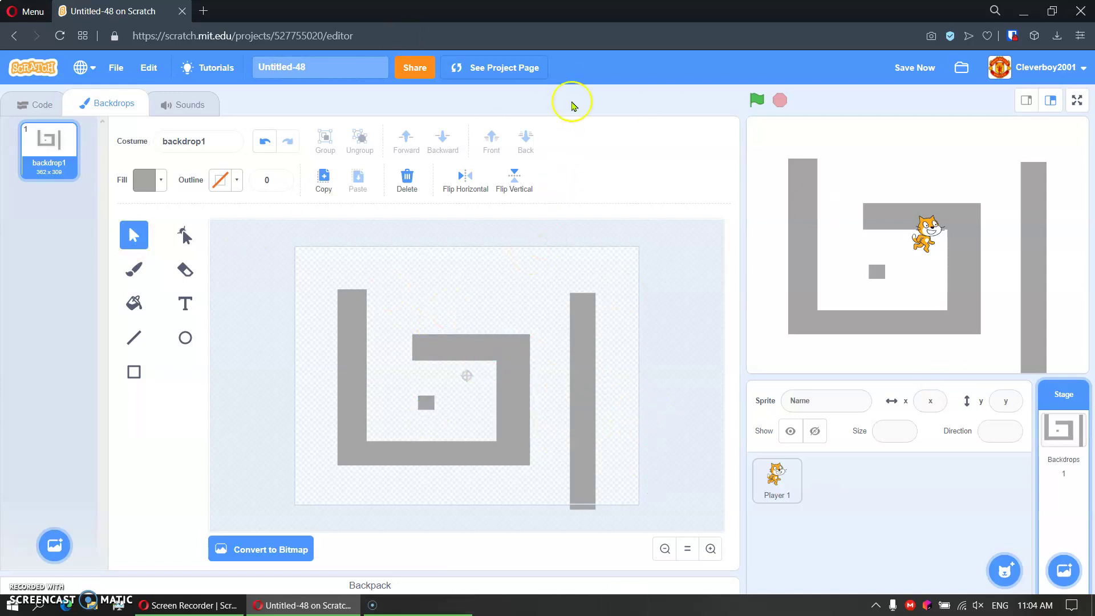
mouse_move(1005, 570)
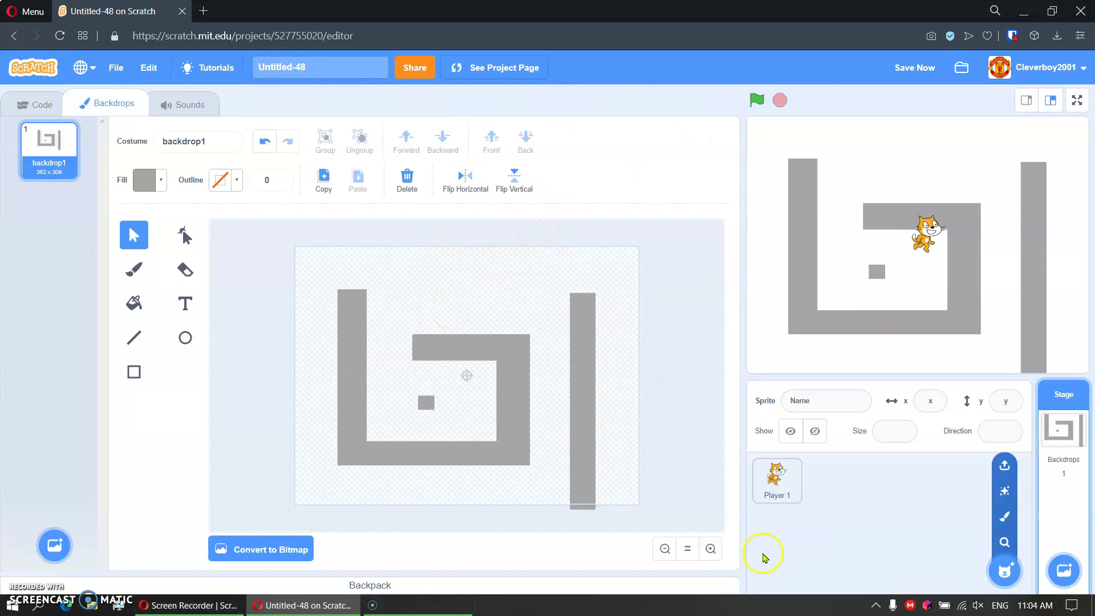
left_click(774, 479)
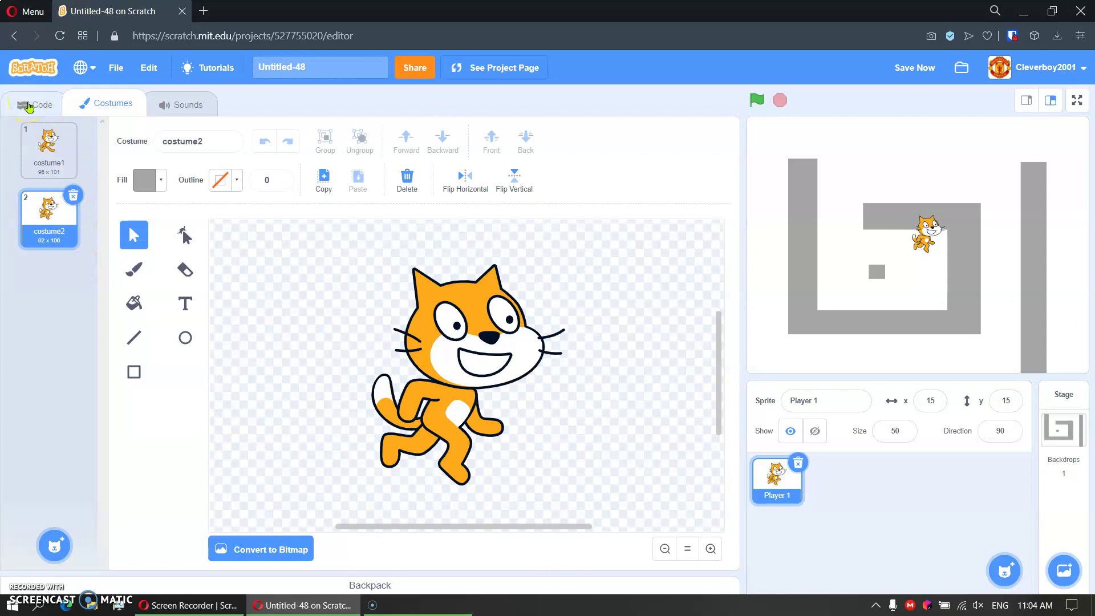
Duplicate Player 1 to create a Player 2 cat sprite.
left_click(29, 105)
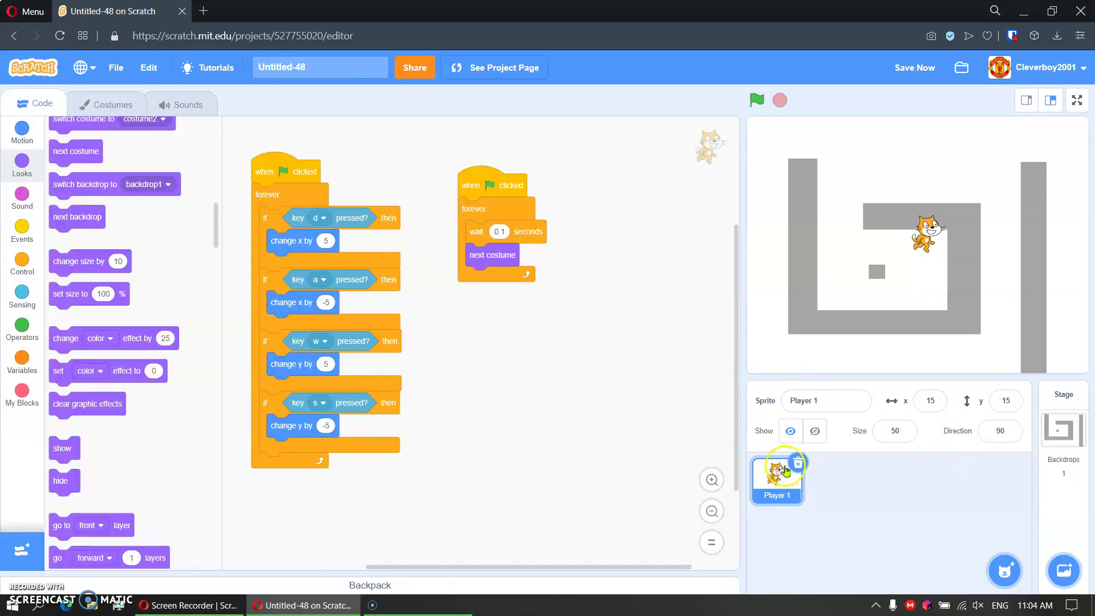
right_click(781, 473)
left_click(797, 486)
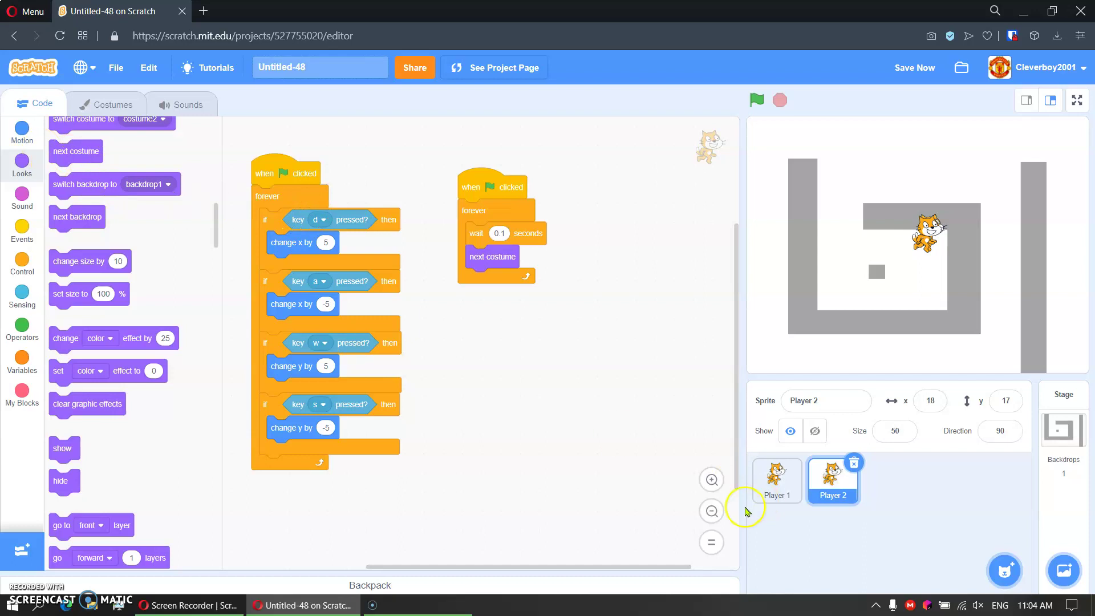
Place Player 1 in the maze and start it at x 12, y -39.
left_click(775, 478)
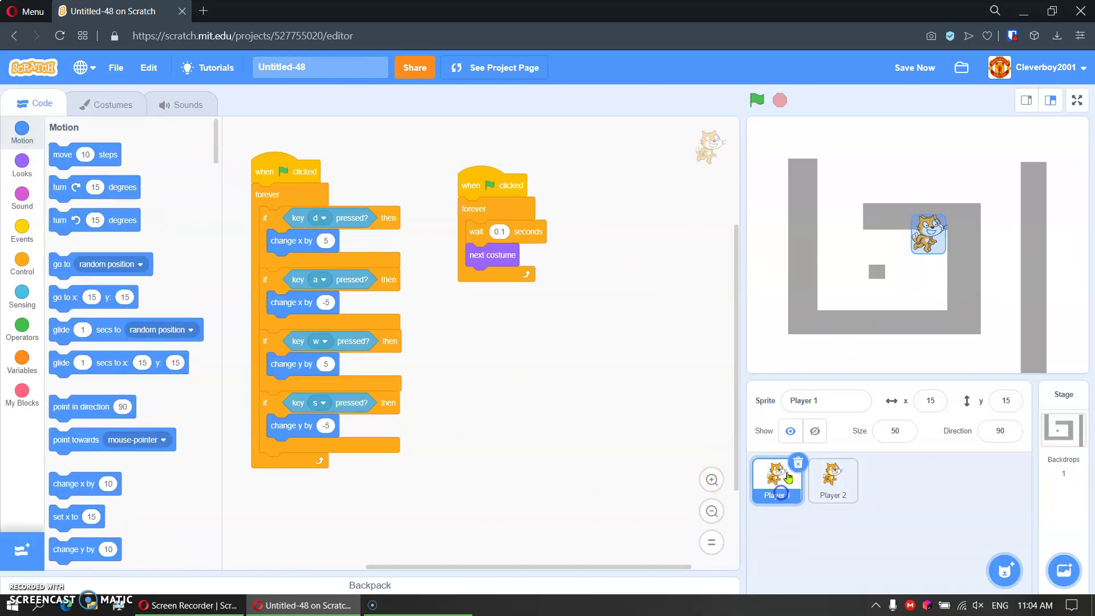
left_click_drag(929, 235, 1006, 287)
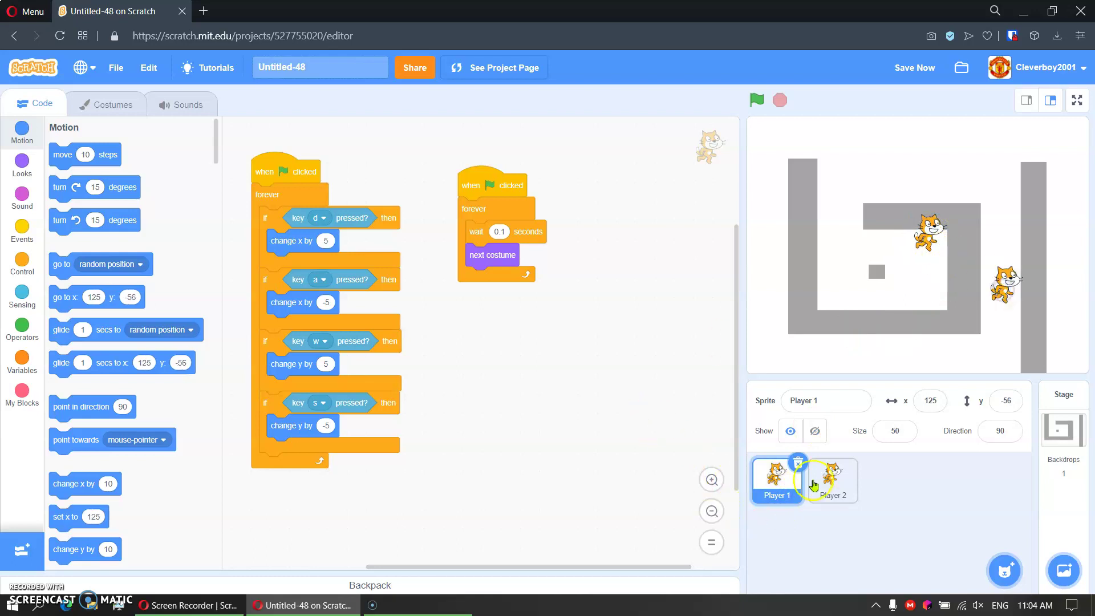
left_click_drag(1006, 282, 926, 272)
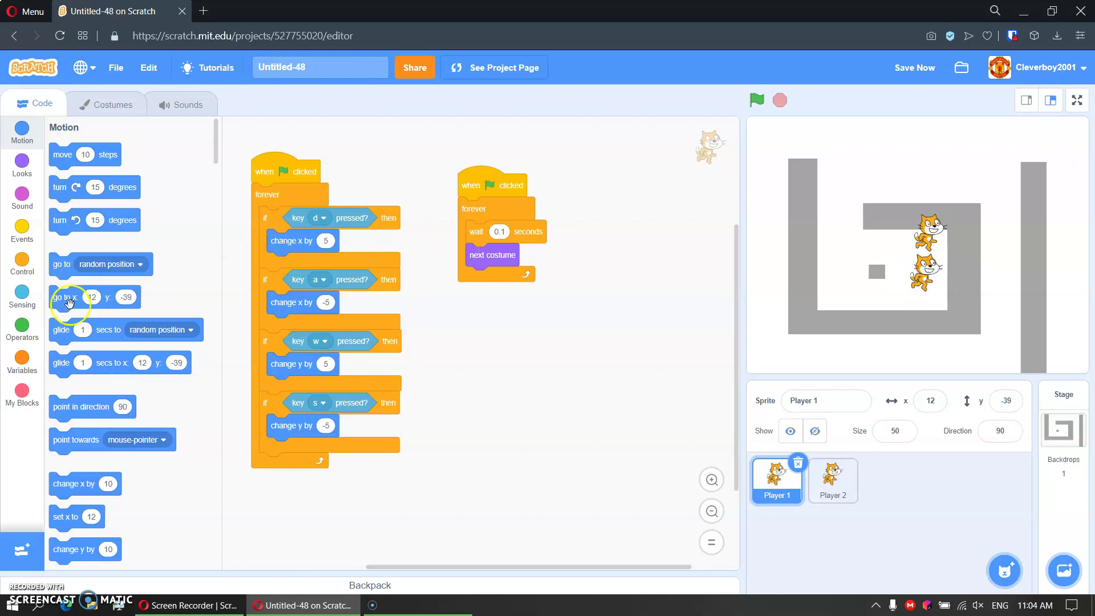
left_click_drag(65, 297, 269, 194)
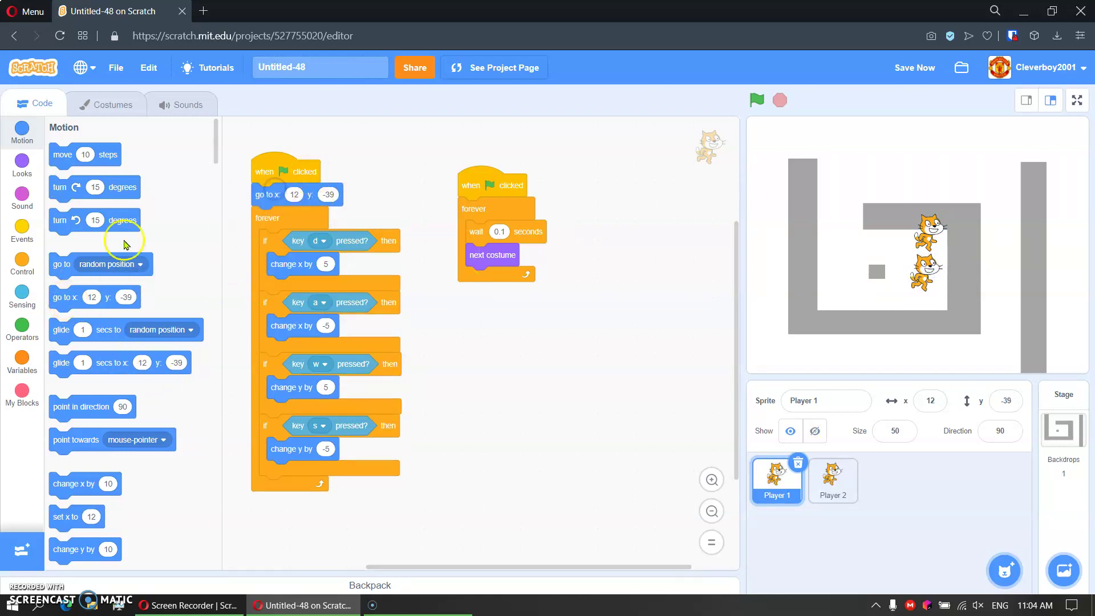
Move Player 2 to the bottom-right corner and start it at x 210, y -150.
left_click(822, 476)
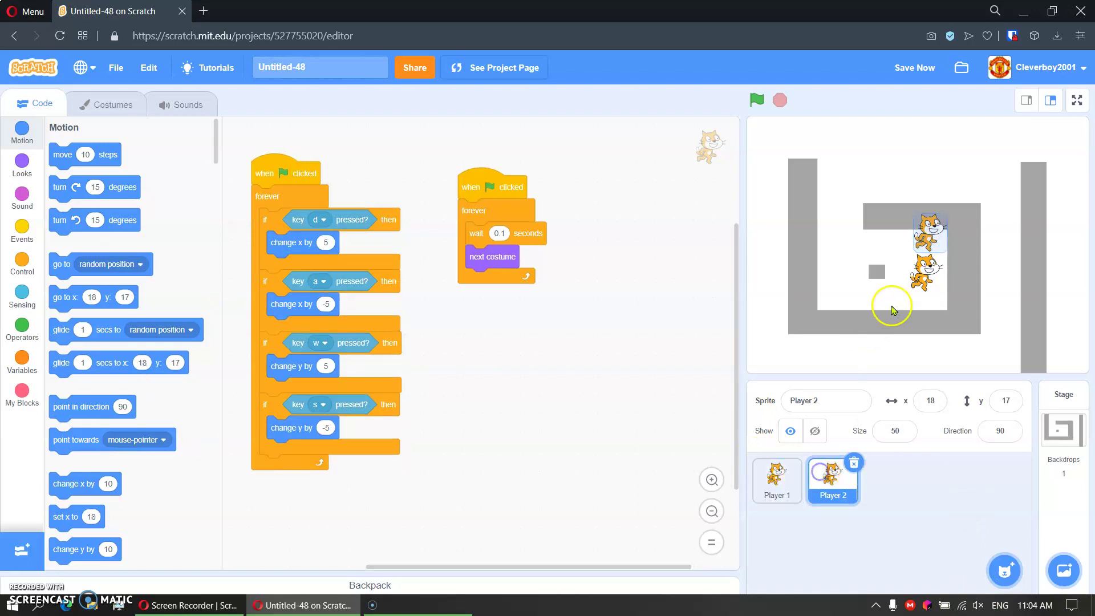
mouse_move(930, 231)
left_mouse_down()
mouse_move(1061, 345)
mouse_move(1066, 362)
left_mouse_up()
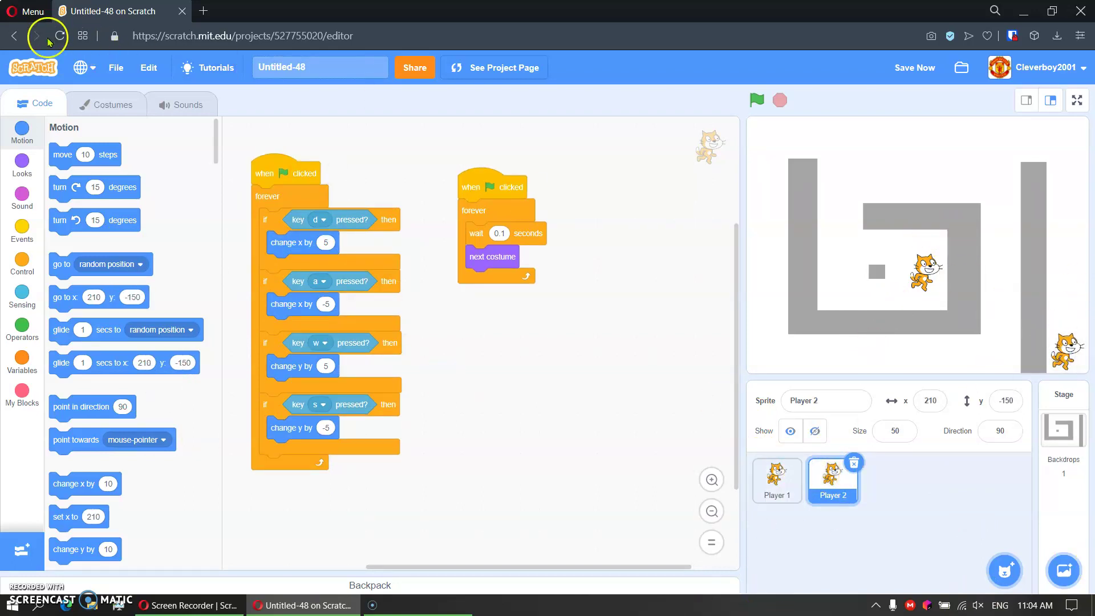
left_click_drag(60, 297, 291, 200)
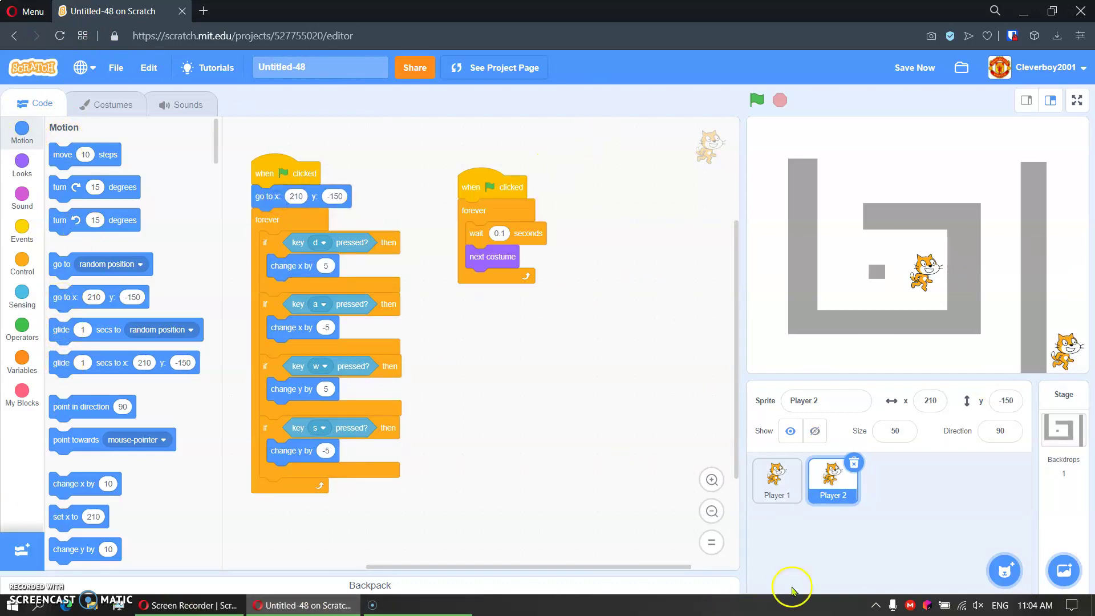
left_click(776, 477)
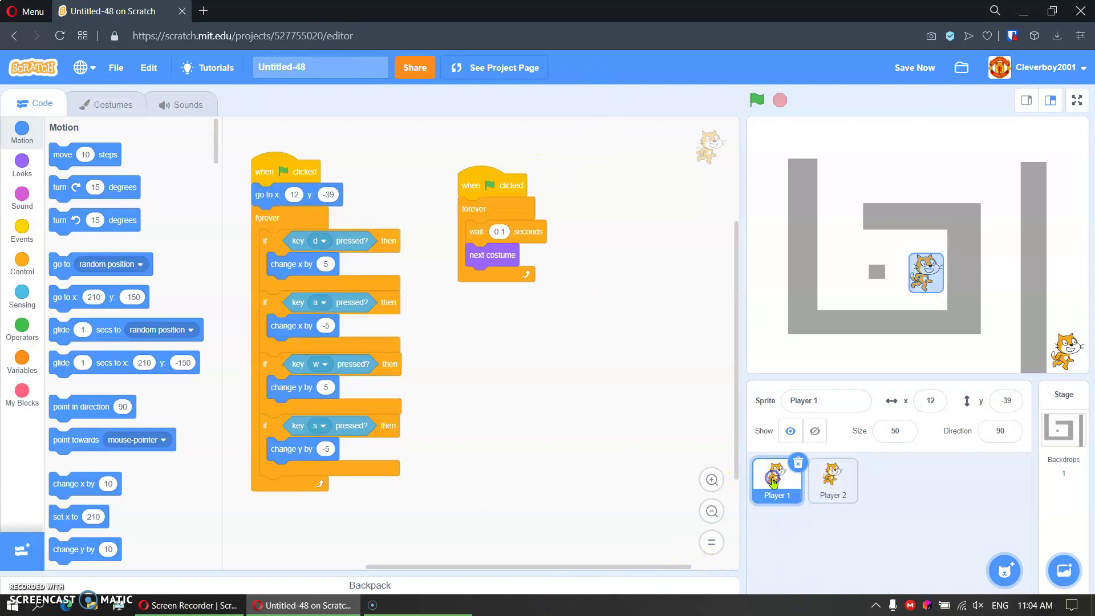
left_click(827, 483)
left_click(762, 479)
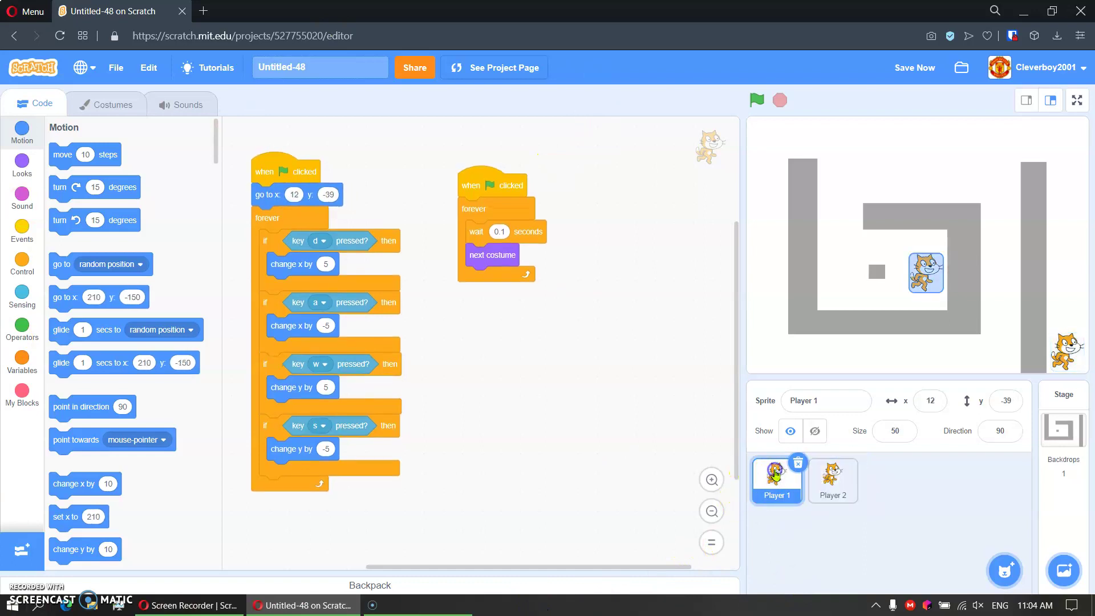
Switch Player 2's d, a, w, s key checks to right, left, up and down arrows.
left_click(830, 480)
left_click(759, 487)
left_click(839, 490)
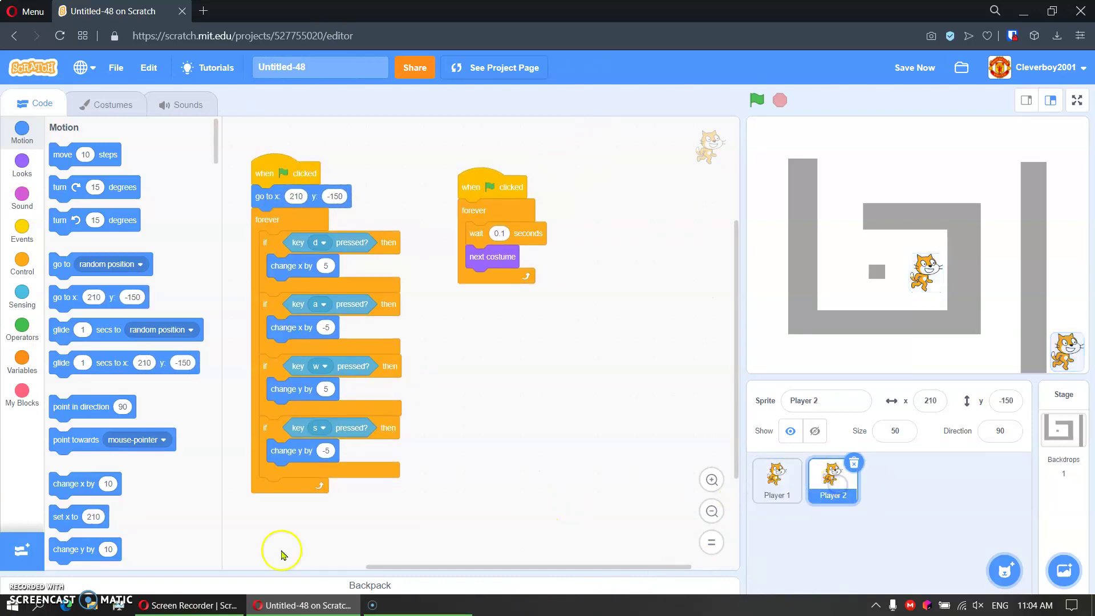
left_click(319, 243)
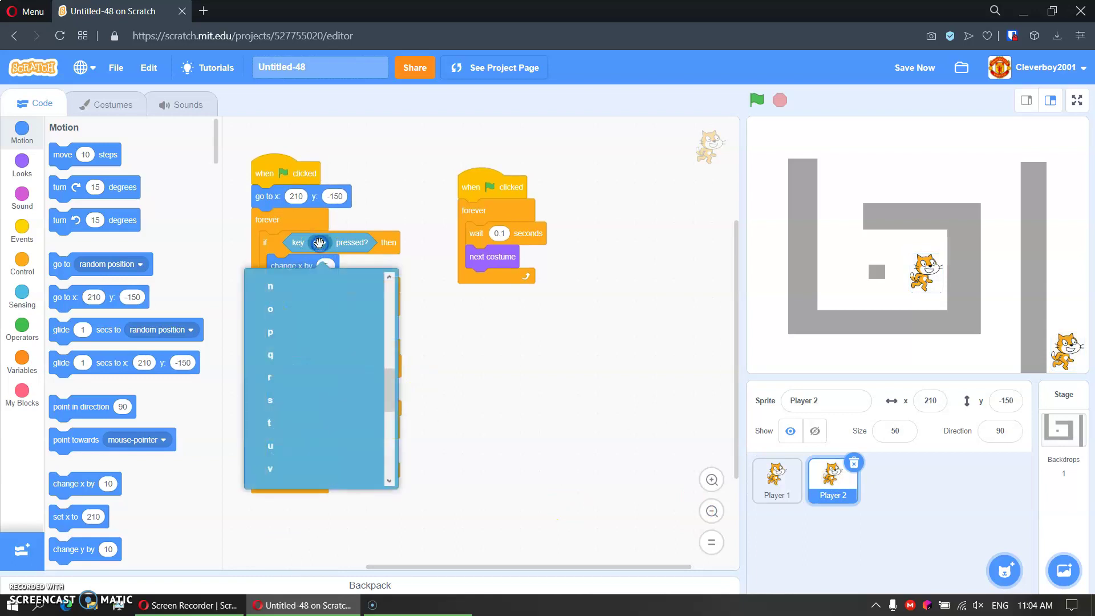
scroll(308, 368, "up", 3)
left_click(304, 361)
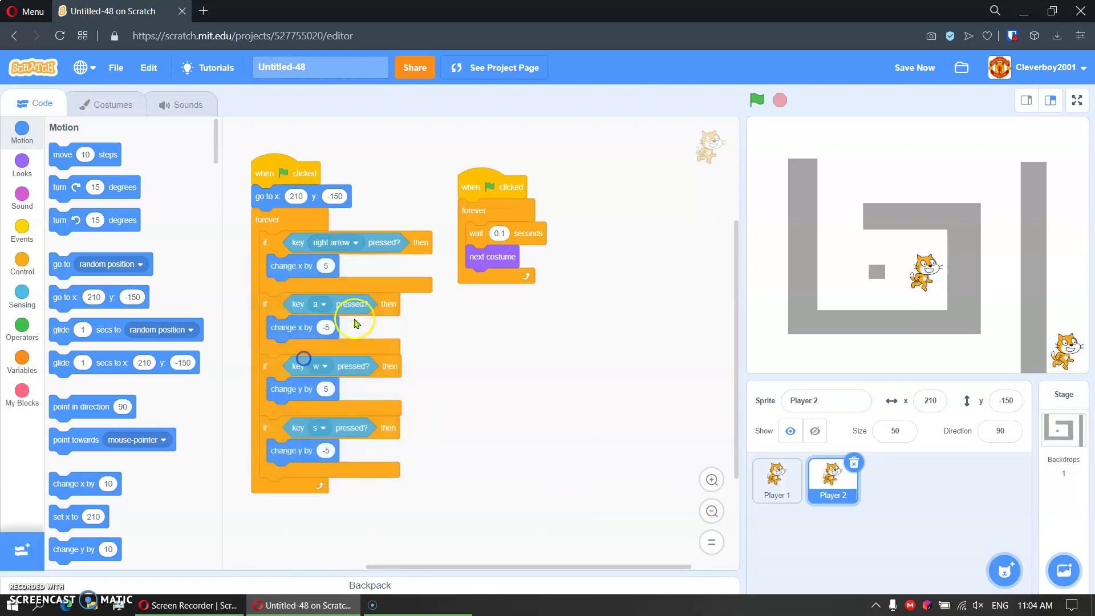
left_click(319, 304)
left_click(297, 426)
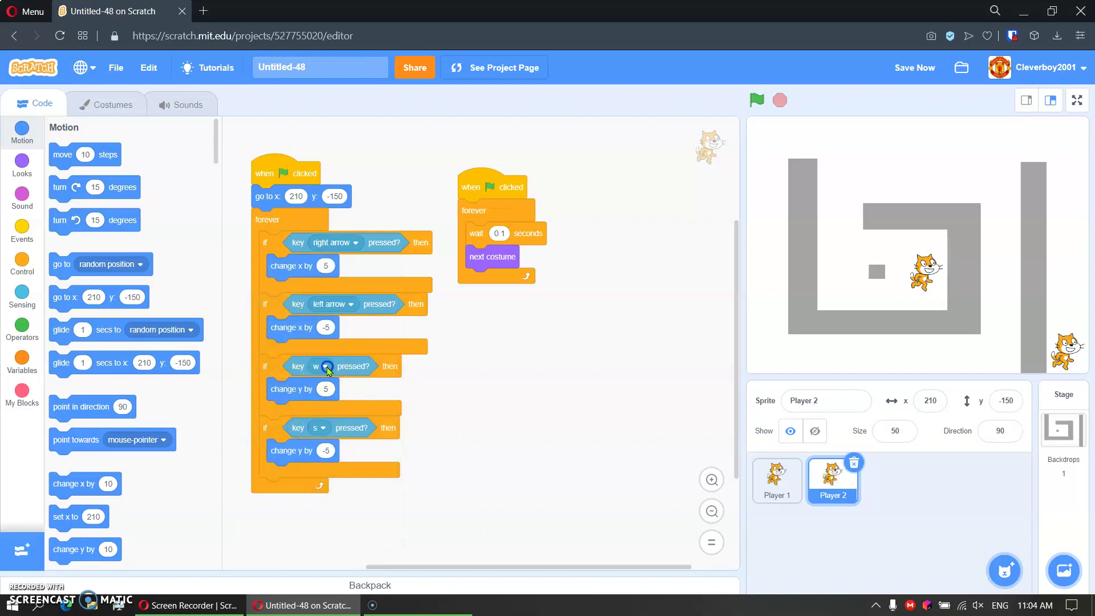
left_click(323, 366)
left_click(328, 165)
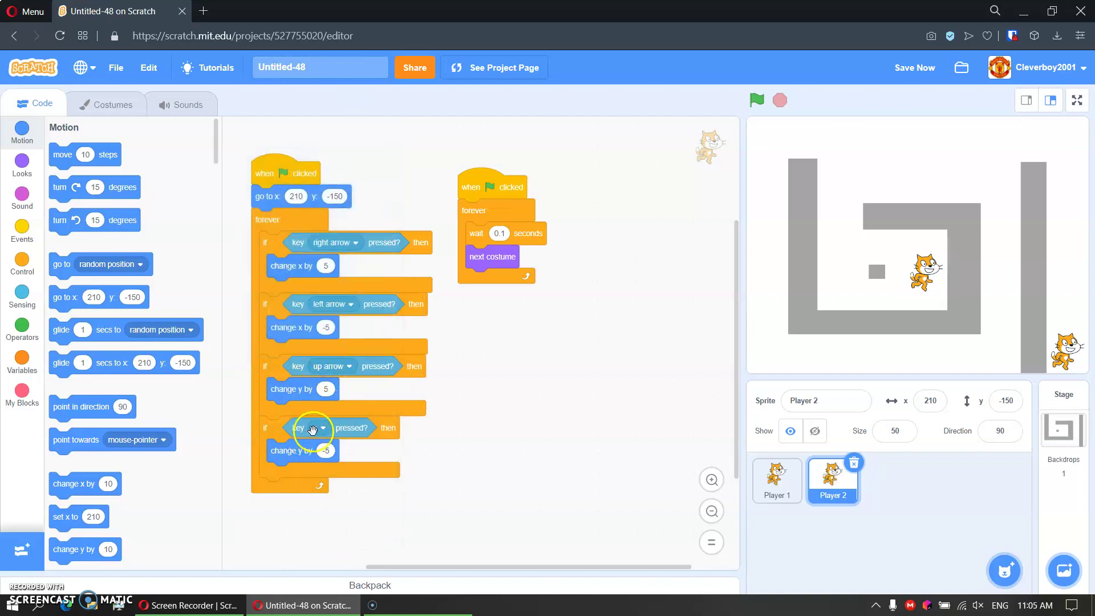
left_click(321, 427)
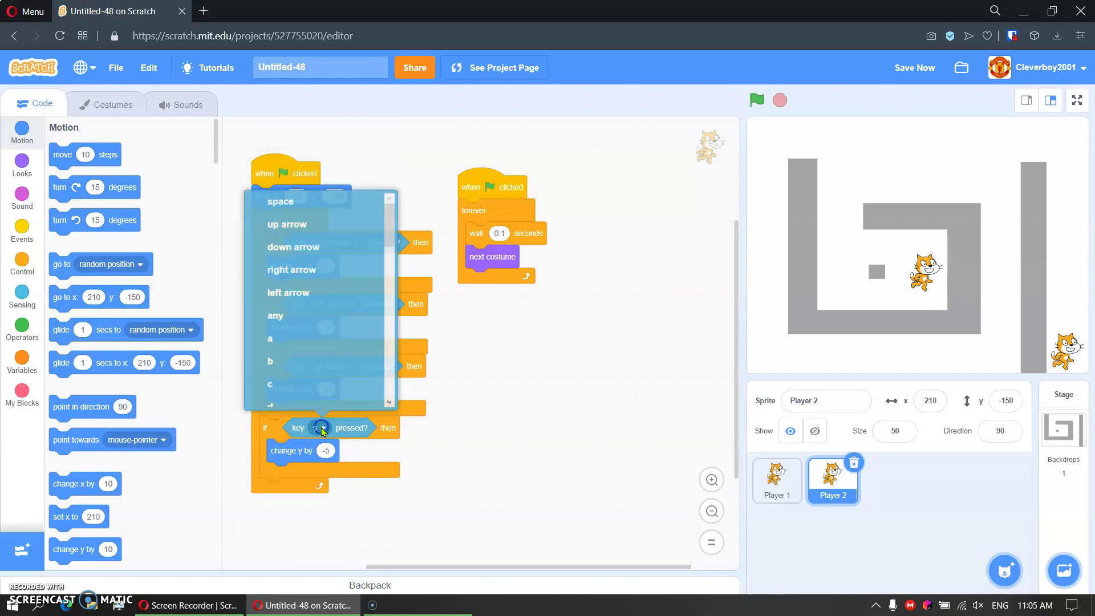
left_click(294, 246)
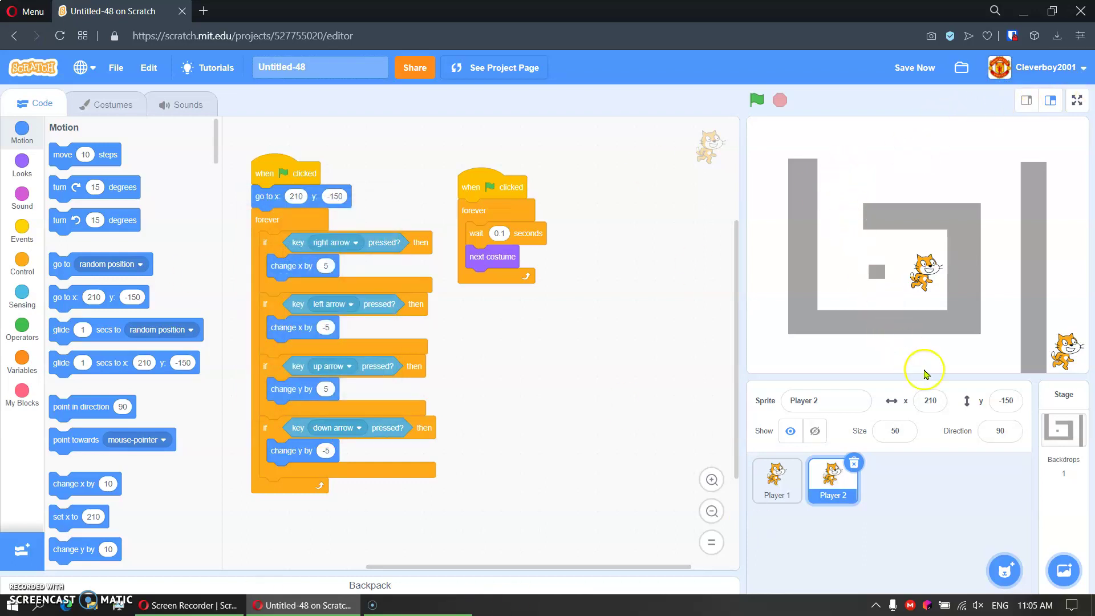
Inspect Player 1's costume1 in the Costumes tab, then return to Player 1's code.
left_click(90, 104)
left_click(768, 477)
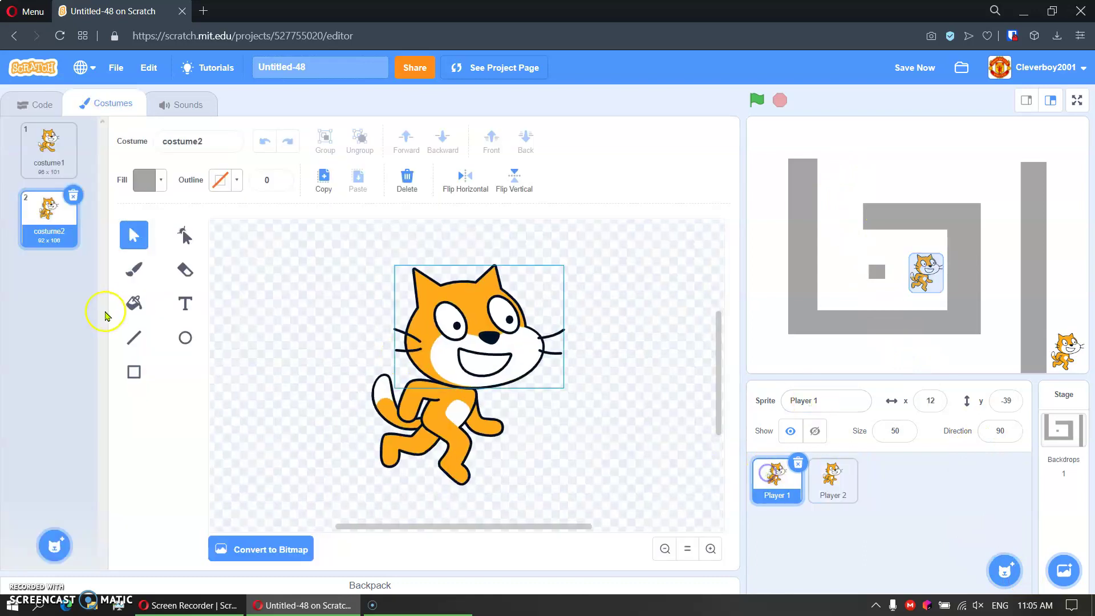
right_click(29, 153)
left_click(45, 340)
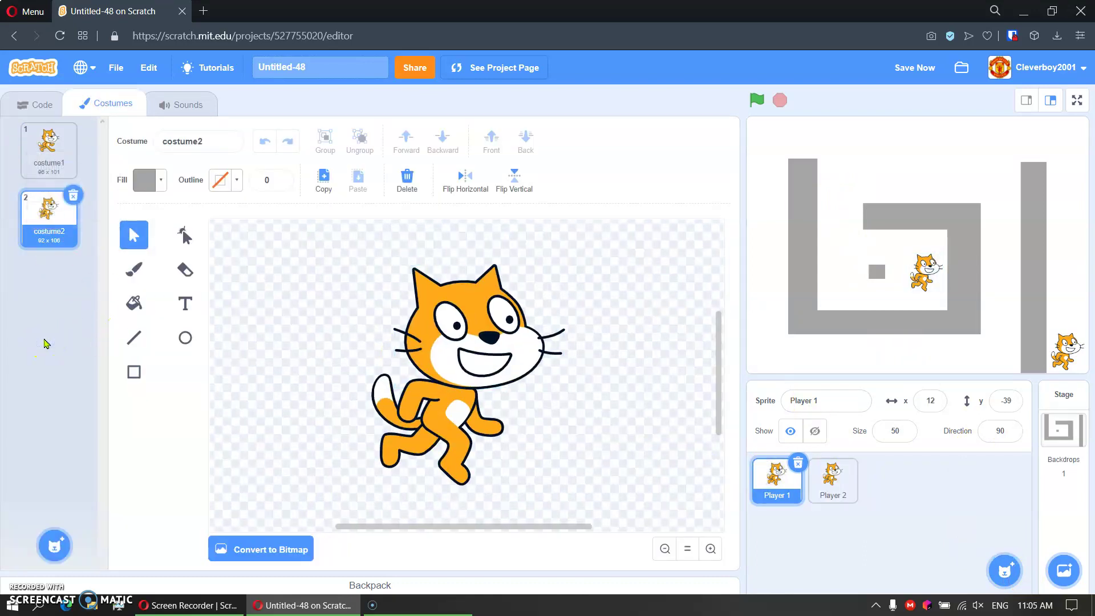
left_click(39, 104)
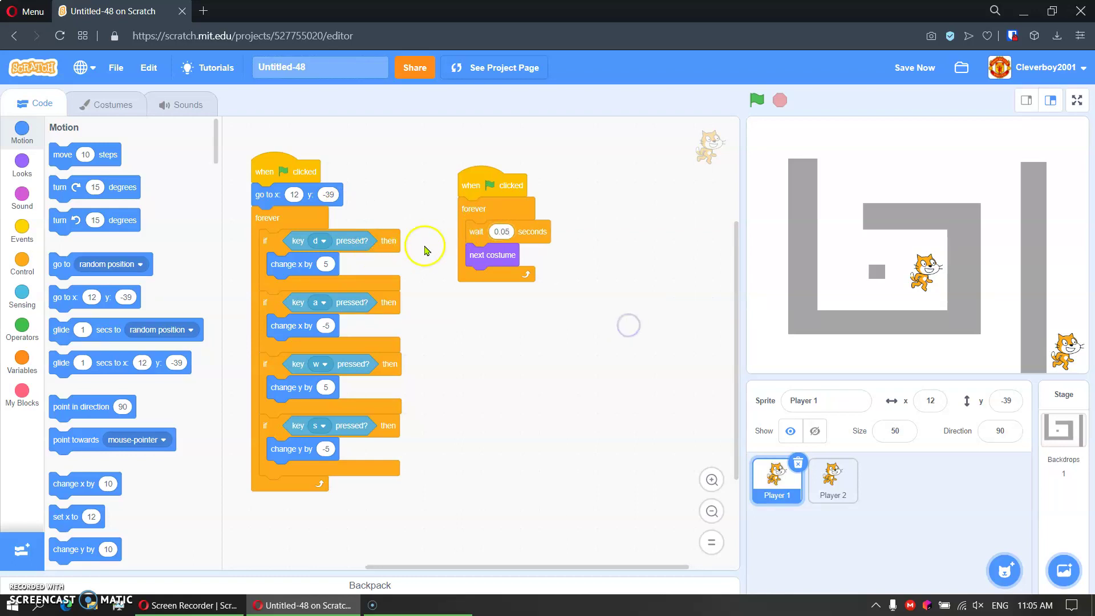
left_click_drag(474, 263, 51, 214)
Add a costume2 switch to Player 1's loop and a starting switch to costume1.
left_click(21, 163)
scroll(86, 257, "down", 3)
left_click_drag(101, 128, 513, 260)
scroll(494, 262, "up", 4)
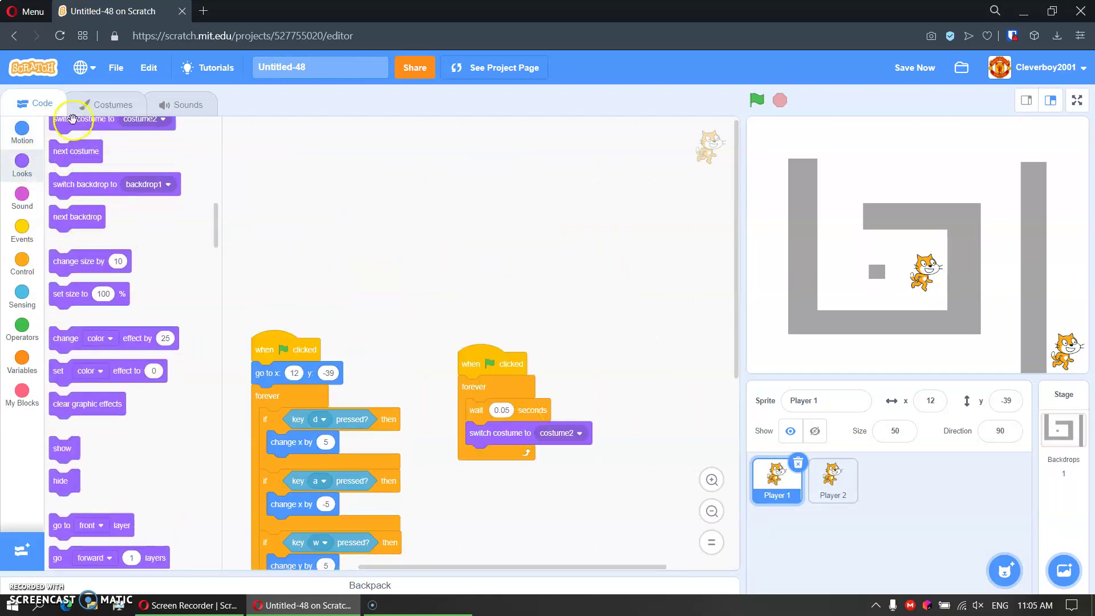
left_click_drag(72, 120, 310, 373)
left_click(358, 373)
left_click(342, 402)
Add a 0.05-second wait and a switch back to costume1, then test the animation.
left_click(21, 261)
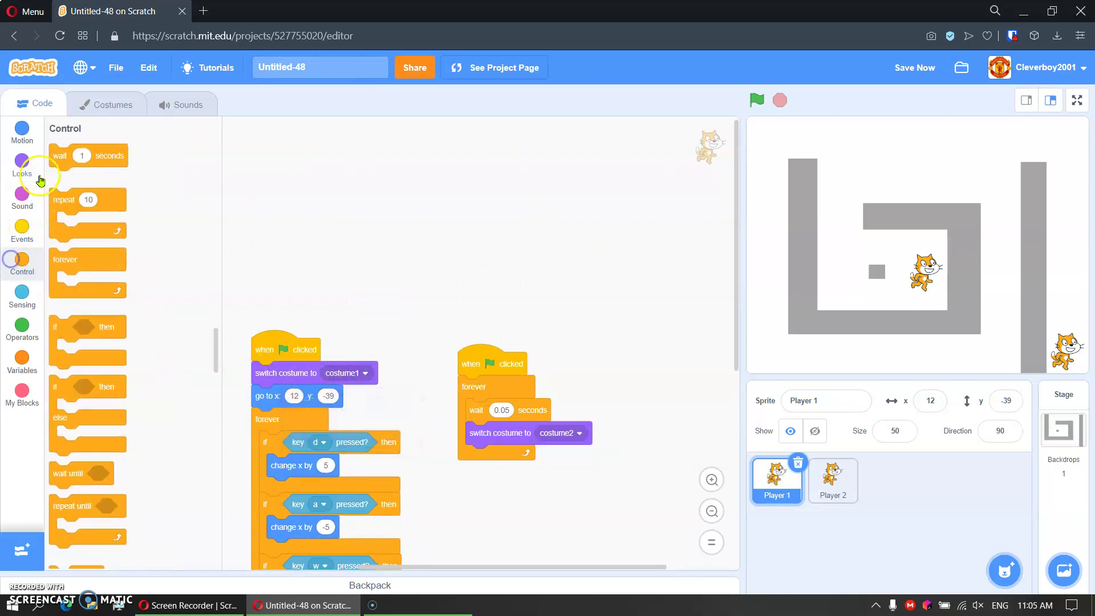
left_click_drag(60, 154, 503, 445)
left_click(501, 455)
type("0.05")
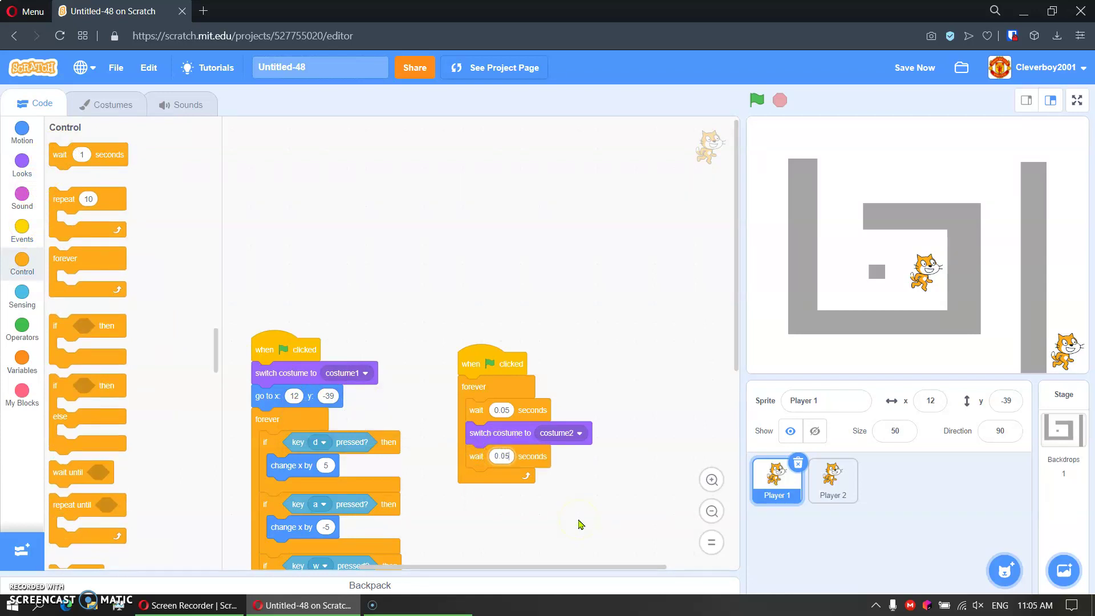
left_click(21, 162)
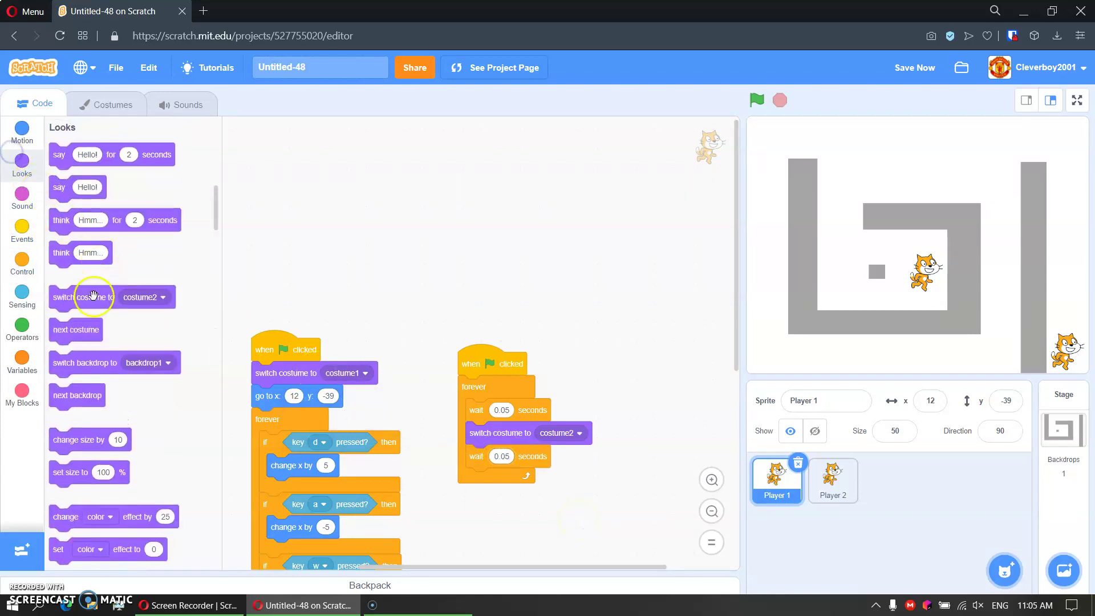
mouse_move(82, 298)
left_mouse_down()
mouse_move(592, 545)
mouse_move(519, 479)
left_mouse_up()
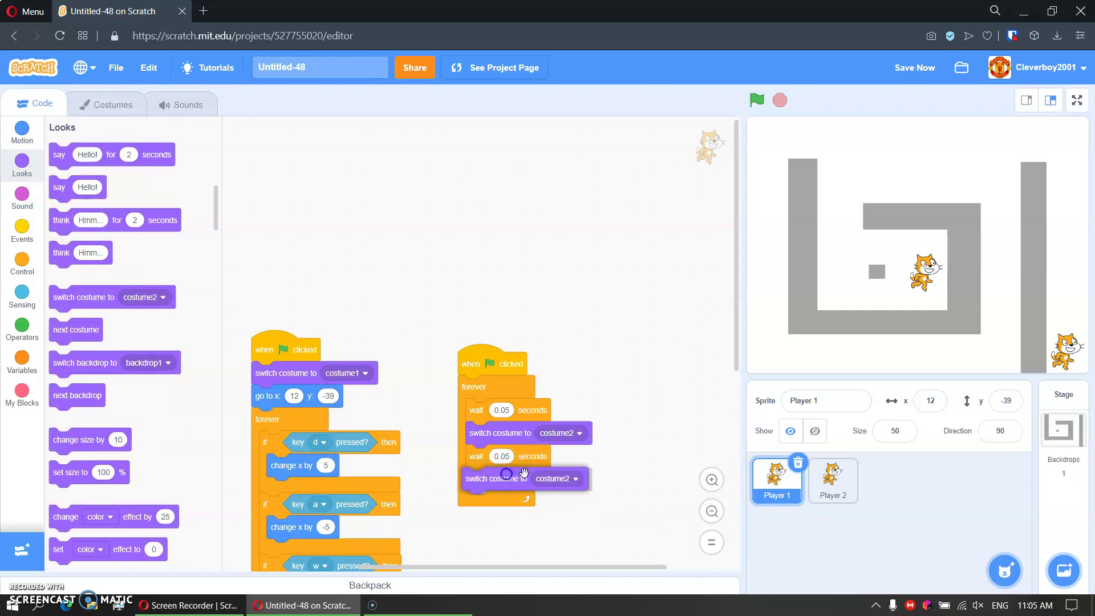
left_click(565, 479)
left_click(565, 519)
left_click(756, 101)
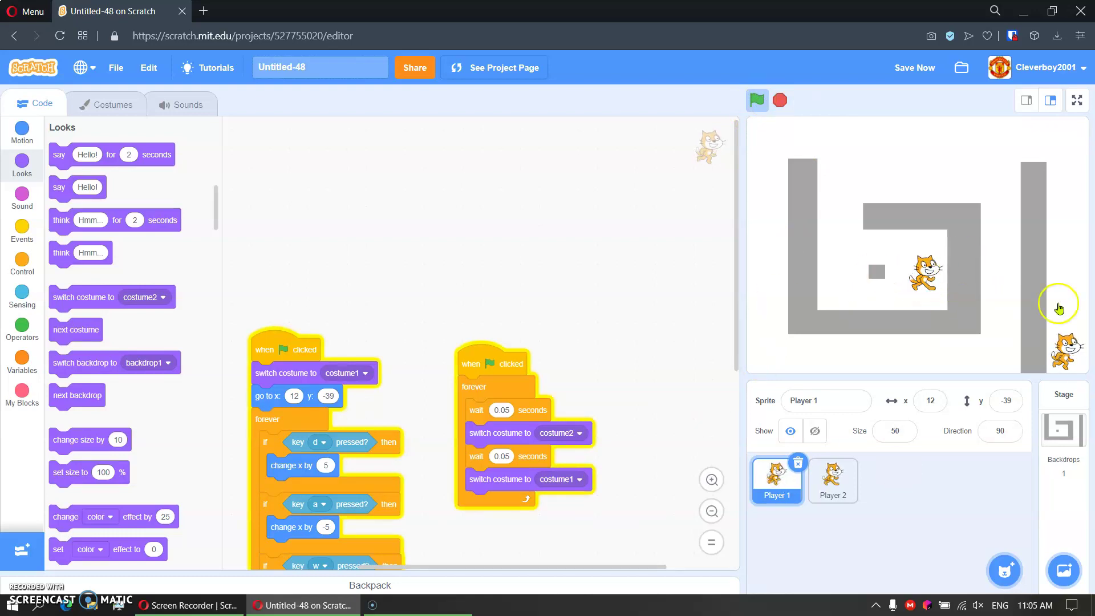
left_click(778, 100)
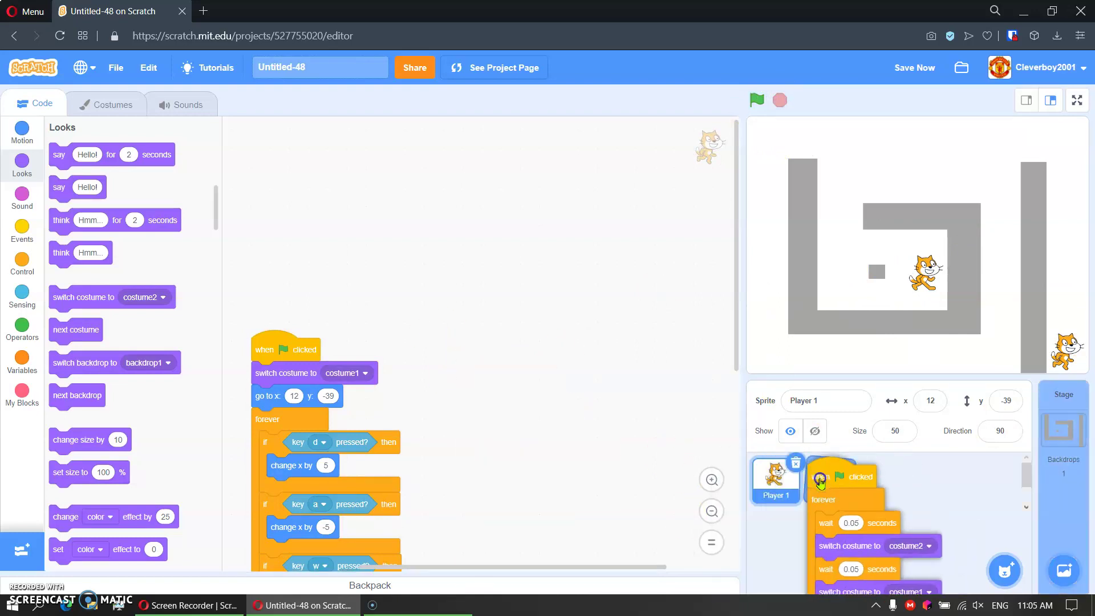
Copy the walking script to Player 2 and delete its old next-costume loop.
left_click_drag(469, 364, 833, 479)
left_click(833, 479)
left_click_drag(274, 142, 604, 252)
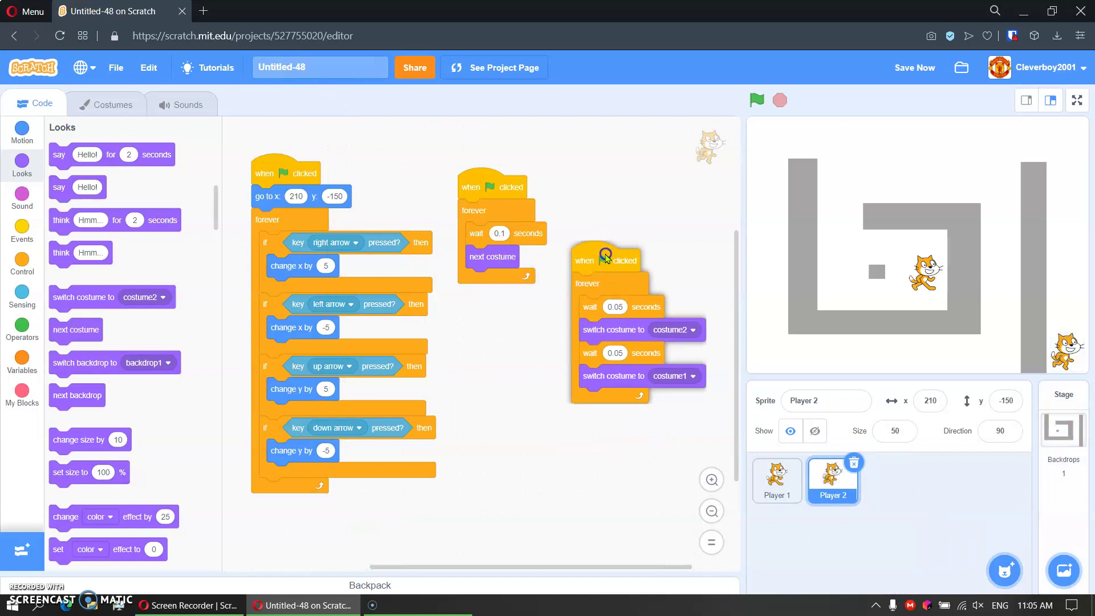
left_click_drag(482, 187, 55, 305)
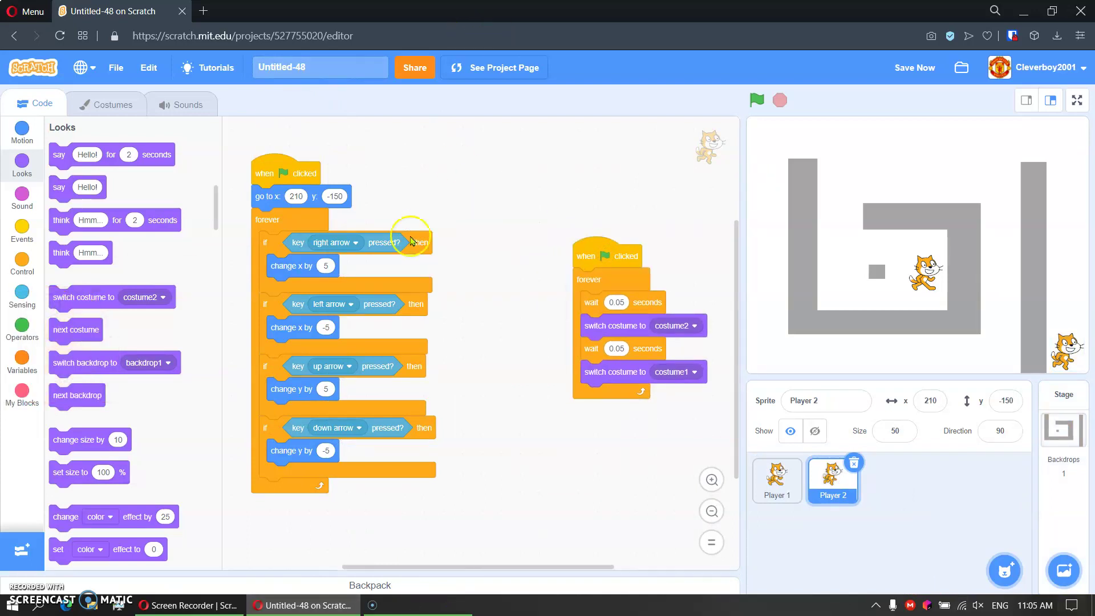
Duplicate Player 1's costume1 and costume2, ordering the copies as costume3 and costume4.
left_click(103, 105)
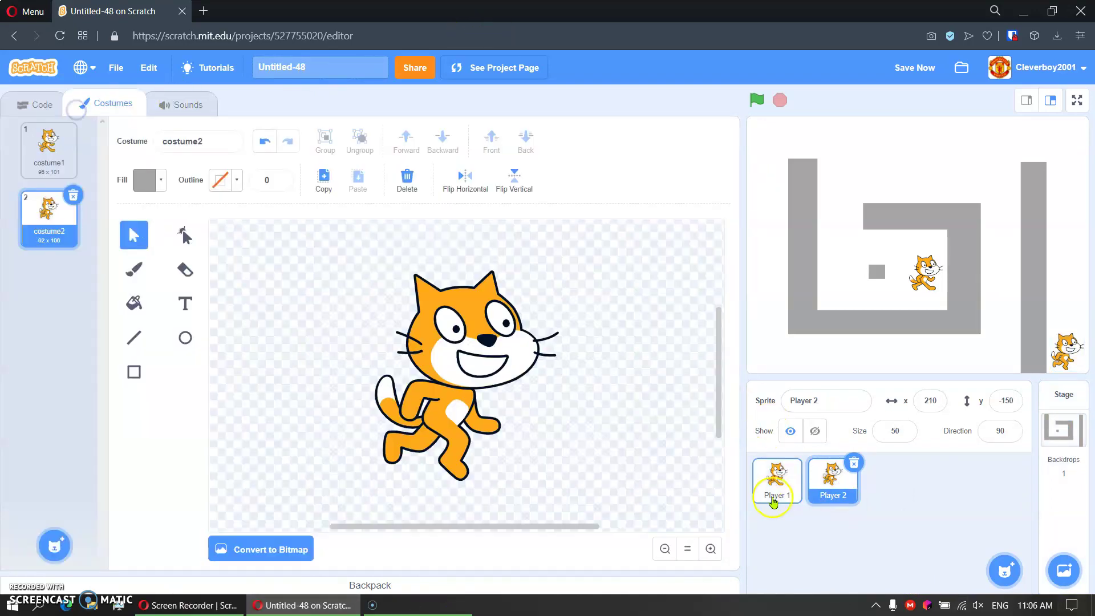
left_click(777, 479)
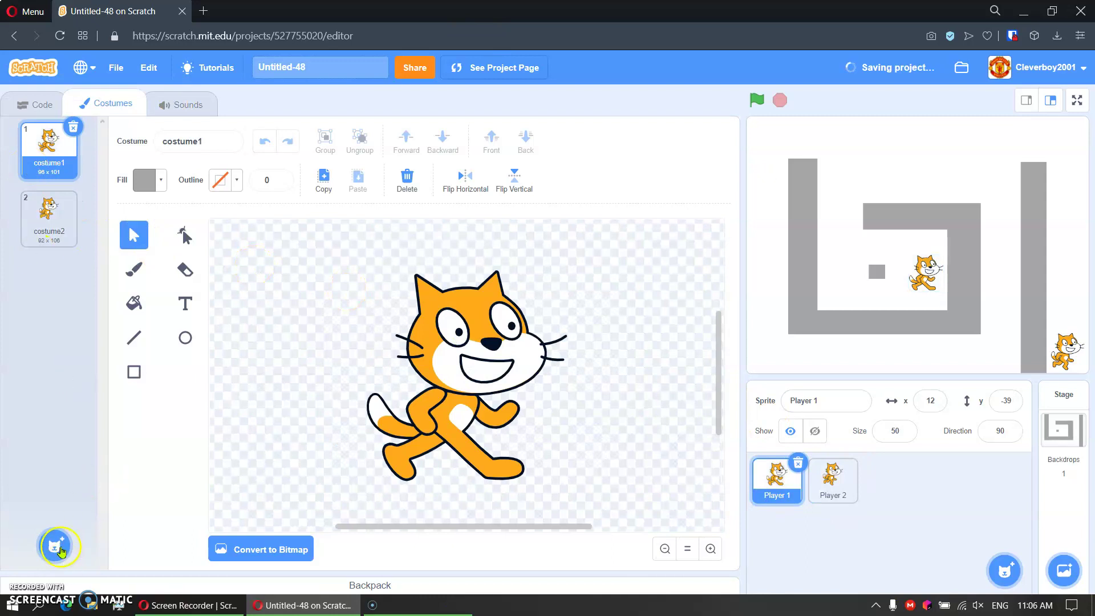
mouse_move(54, 545)
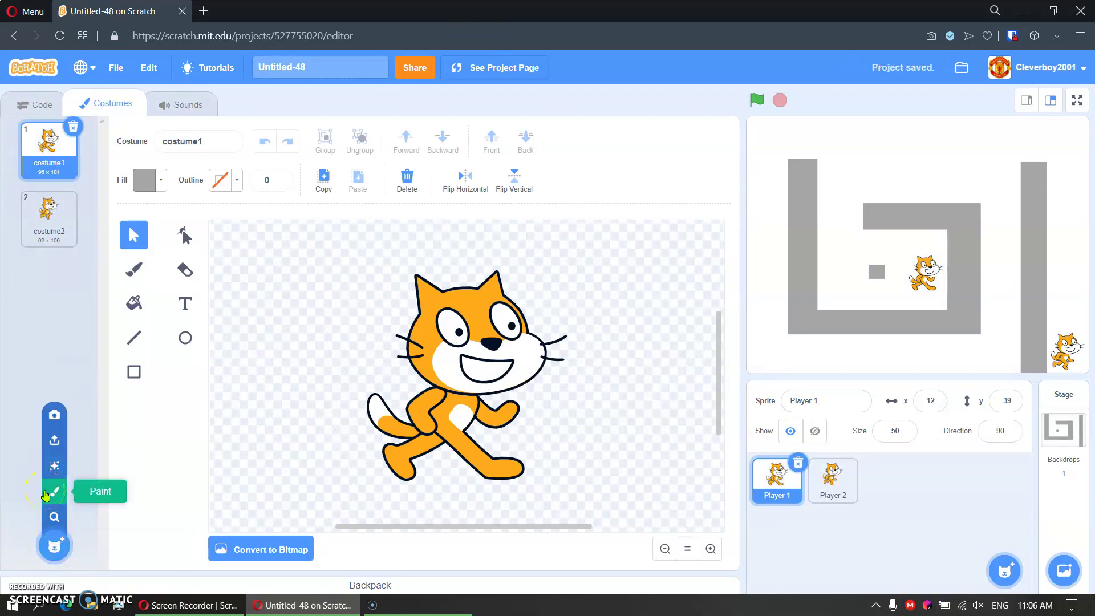
right_click(12, 144)
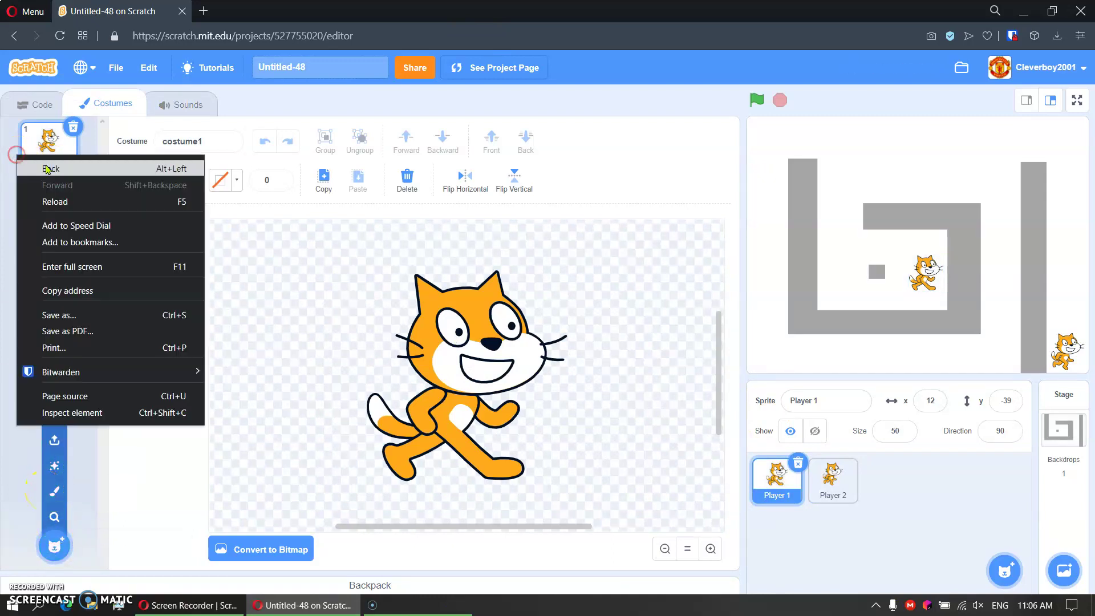
left_click(41, 137)
right_click(40, 137)
left_click(40, 139)
right_click(45, 147)
left_click(49, 160)
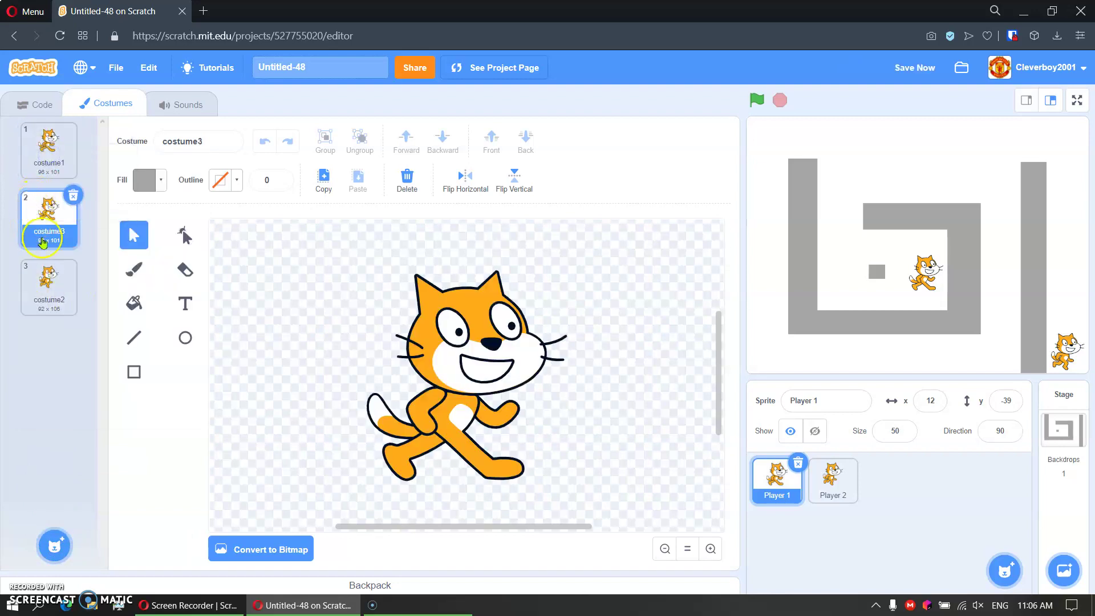
right_click(48, 284)
left_click(66, 295)
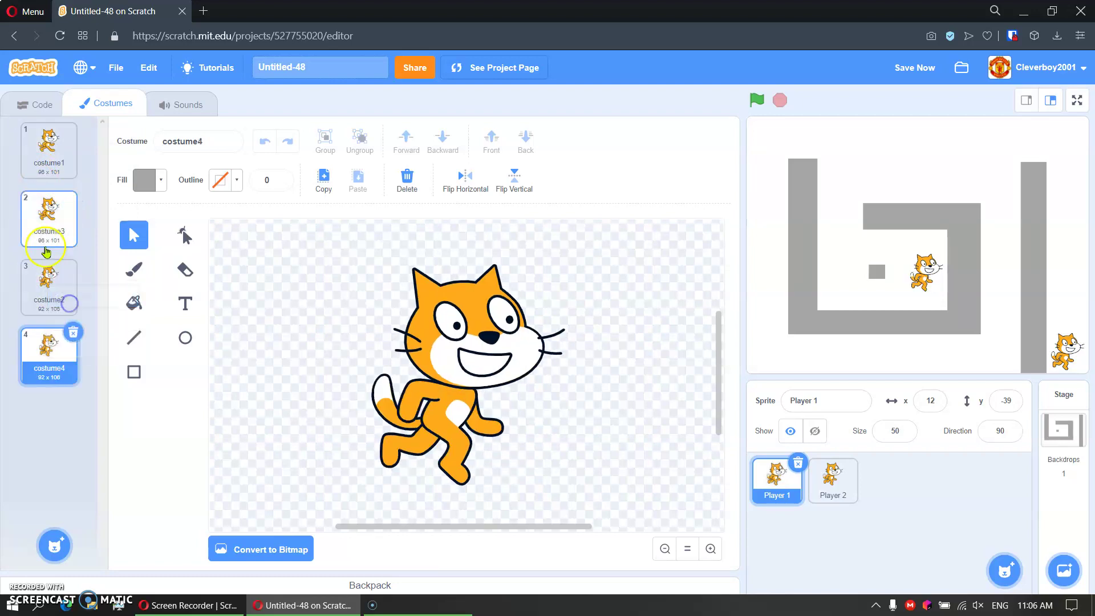
left_click_drag(39, 228, 51, 293)
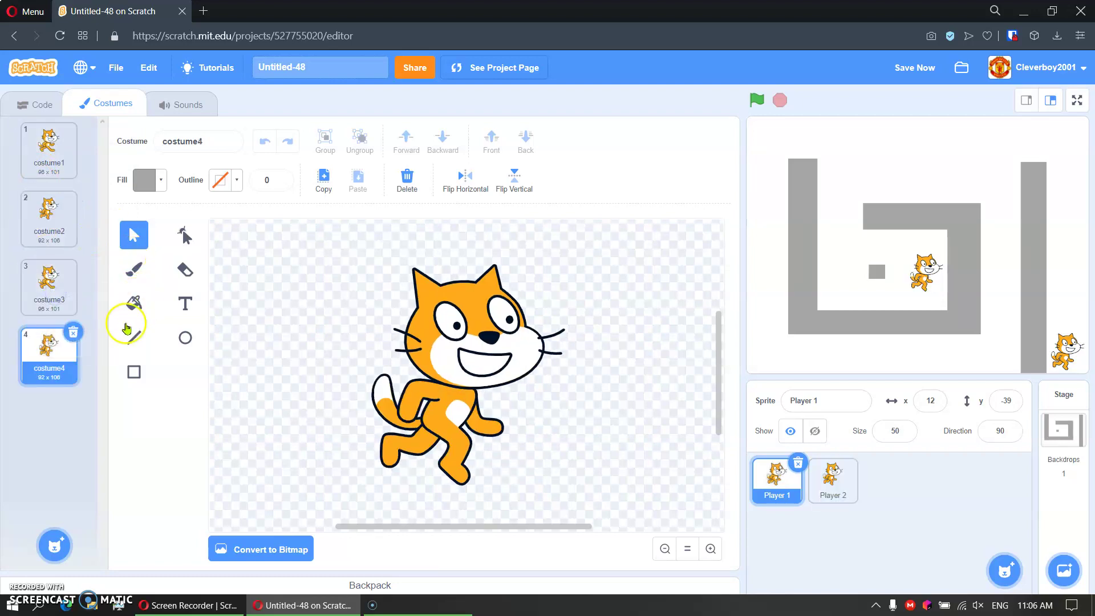
Set a bright red fill and paint costume4's head, torso, arm and foot.
left_click(134, 304)
left_click(145, 181)
left_click_drag(96, 307, 255, 305)
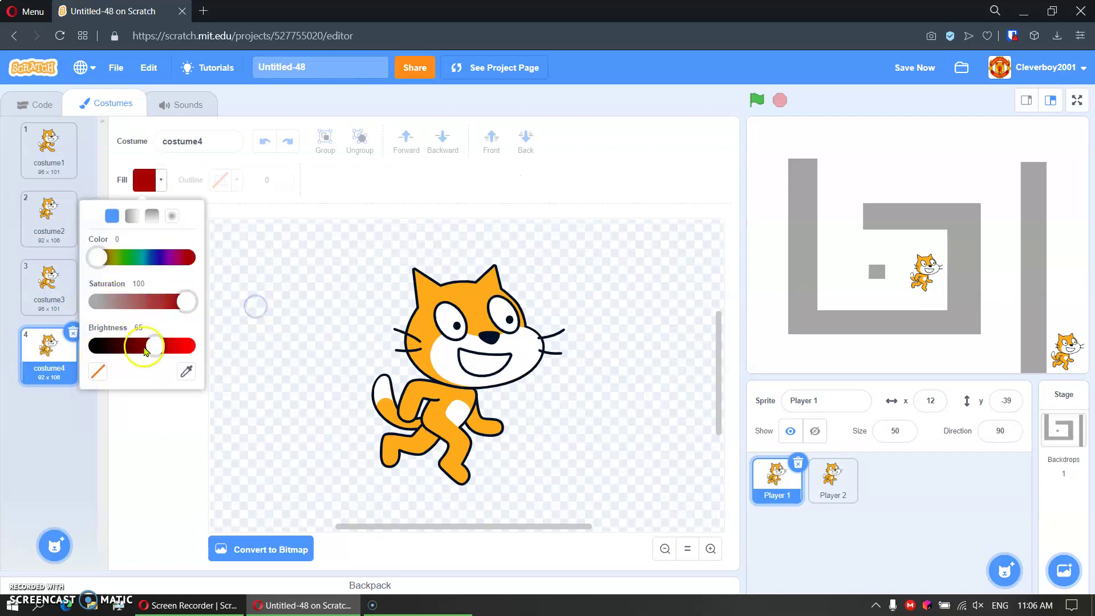
left_click_drag(152, 344, 262, 354)
left_click_drag(159, 354, 245, 349)
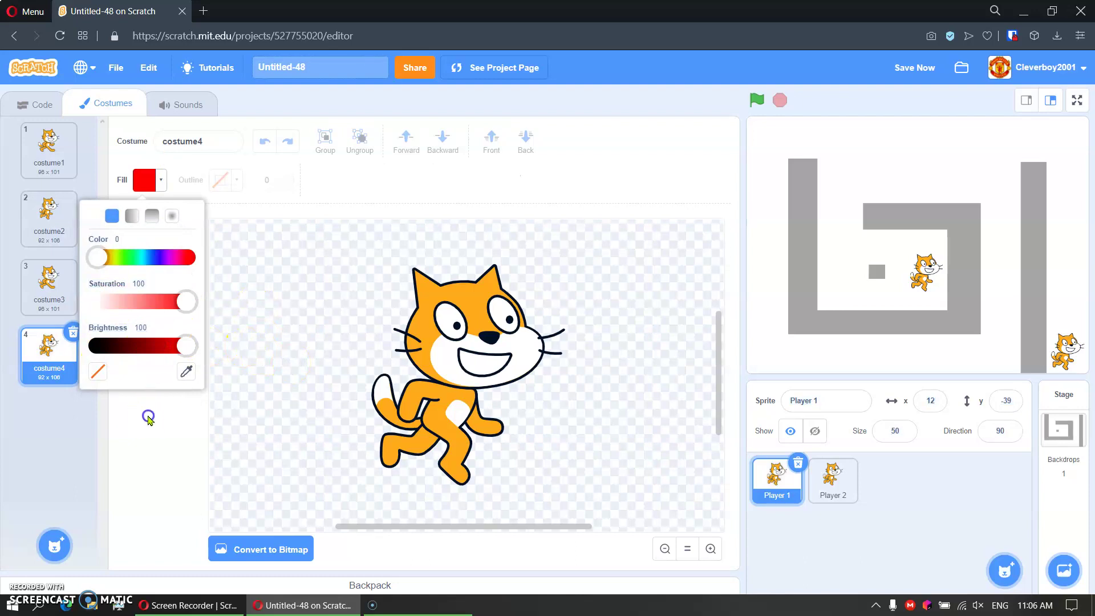
left_click(415, 324)
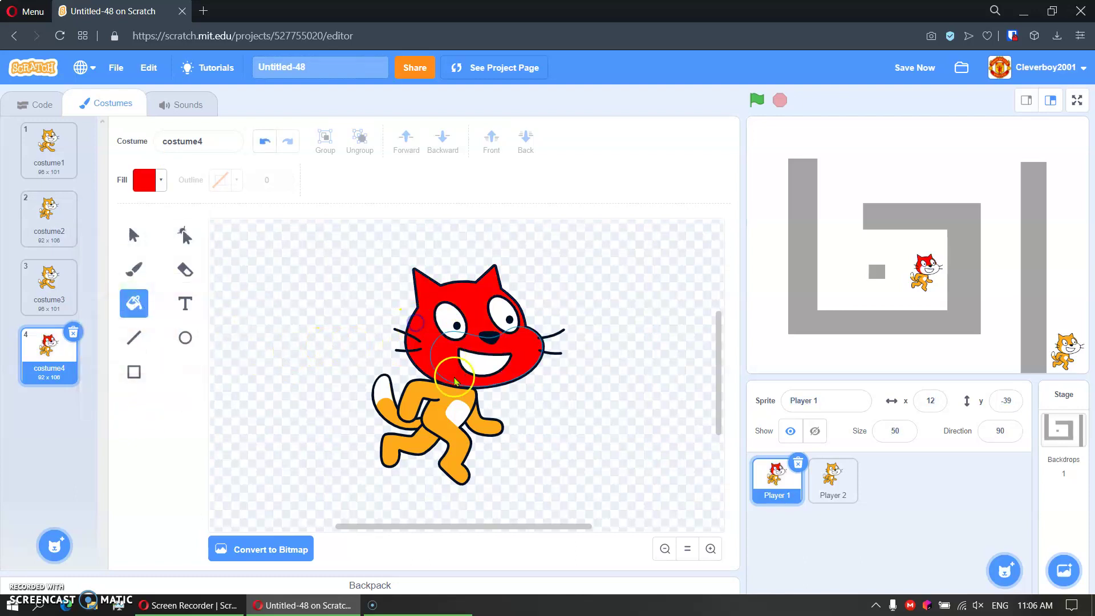
left_click(452, 416)
left_click(444, 394)
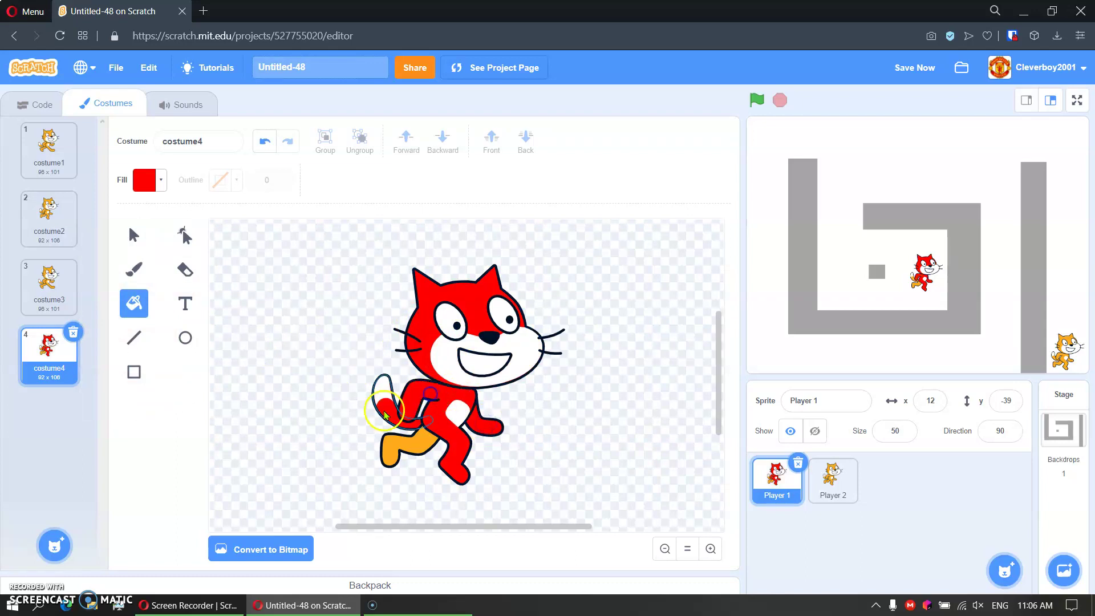
left_click(389, 443)
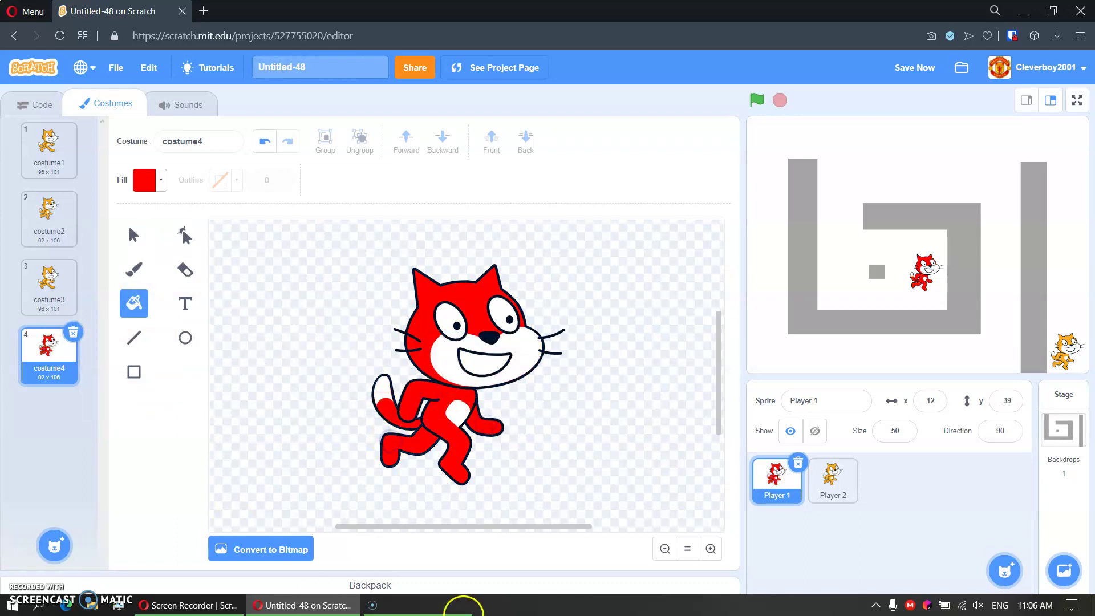
Paint costume3's head, back, torso, arm, legs and tail red.
left_click(48, 283)
left_click(429, 336)
left_click(418, 419)
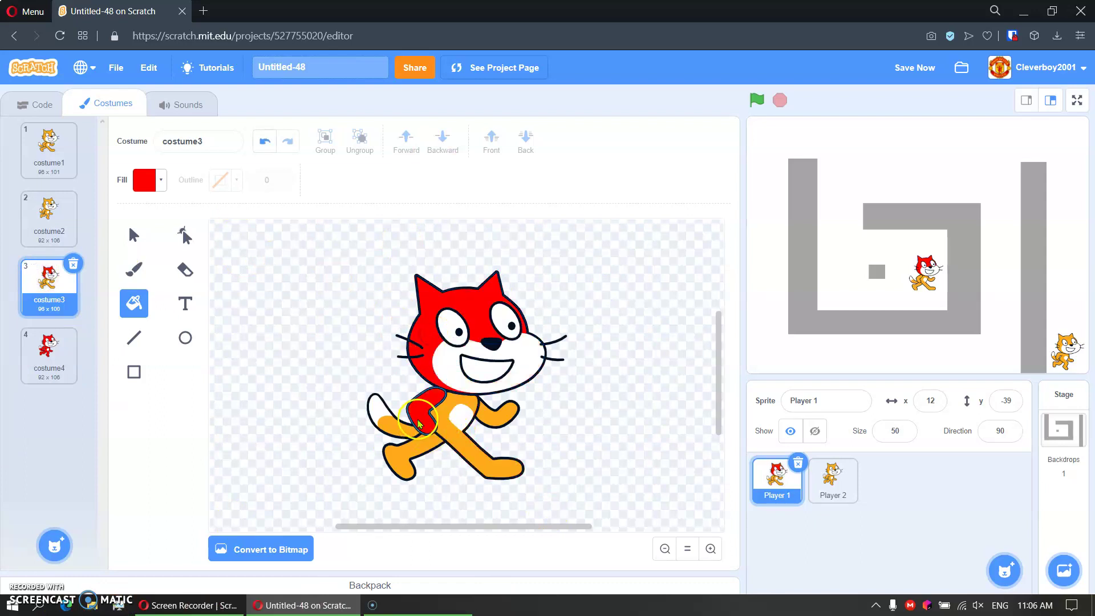
left_click(454, 432)
left_click(505, 417)
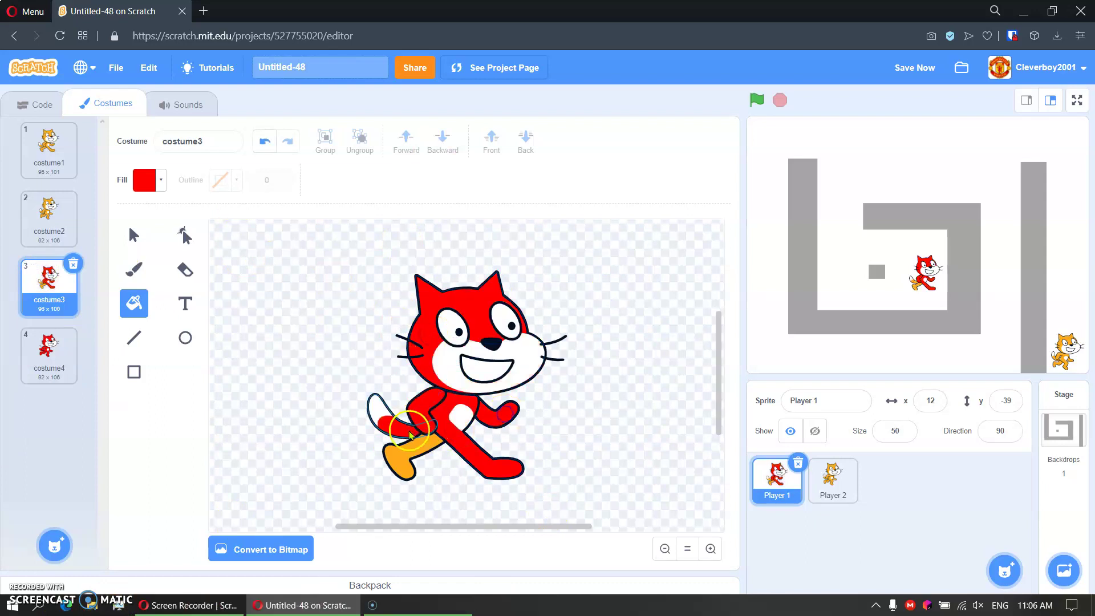
left_click(398, 443)
left_click(381, 413)
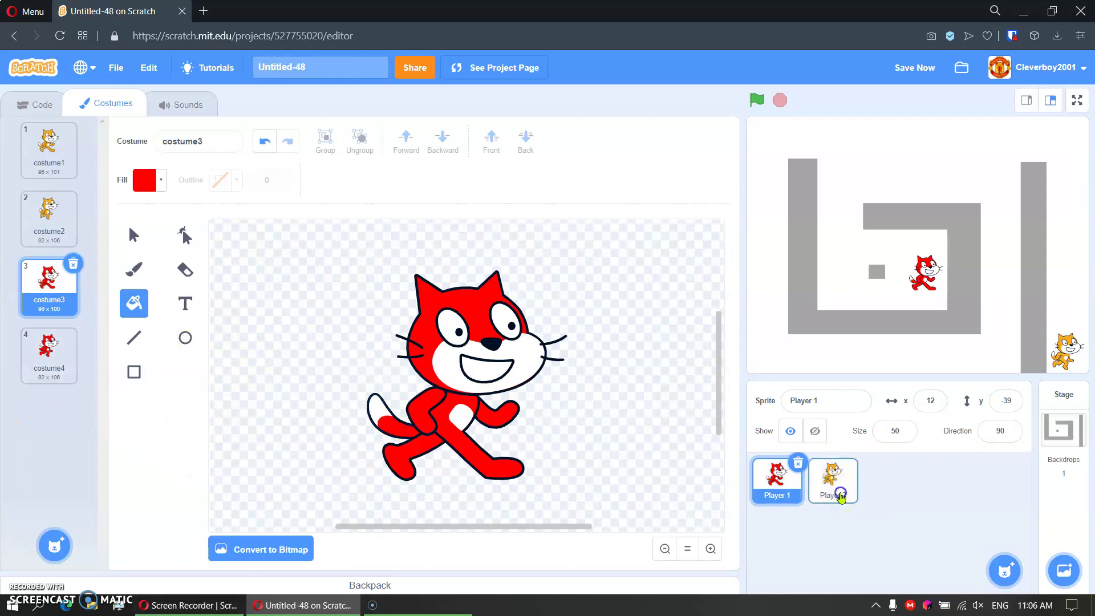
Duplicate Player 2's costume1 and costume2, ordering the copies as costume3 and costume4.
left_click(832, 483)
right_click(68, 157)
left_click(86, 166)
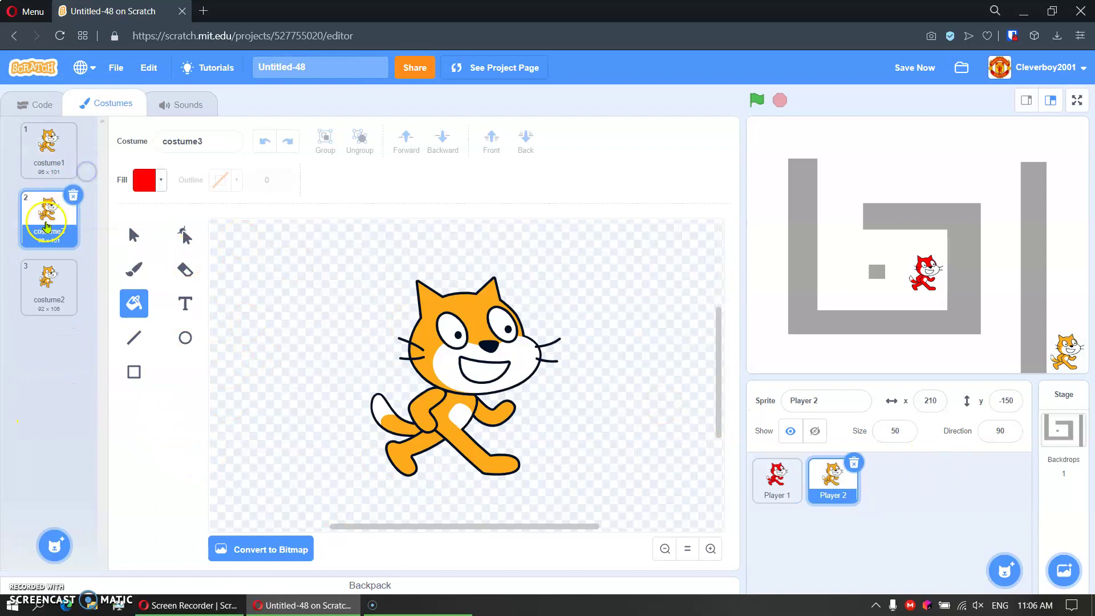
right_click(39, 228)
right_click(37, 297)
left_click(89, 320)
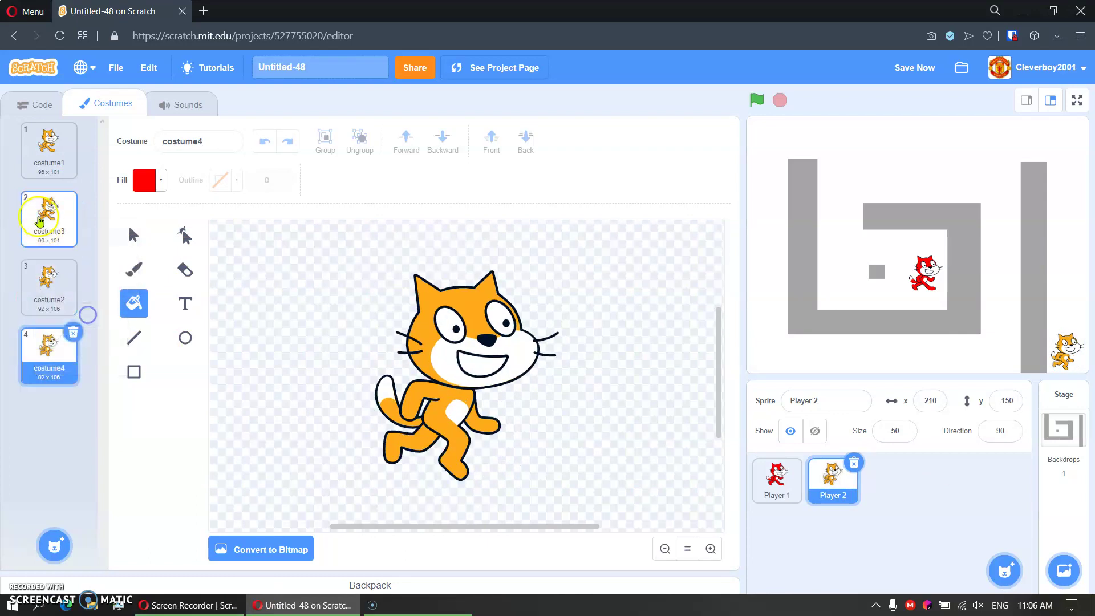
left_click_drag(48, 219, 49, 287)
Paint Player 2's costume4 head, torso, legs and tail red.
left_click(420, 318)
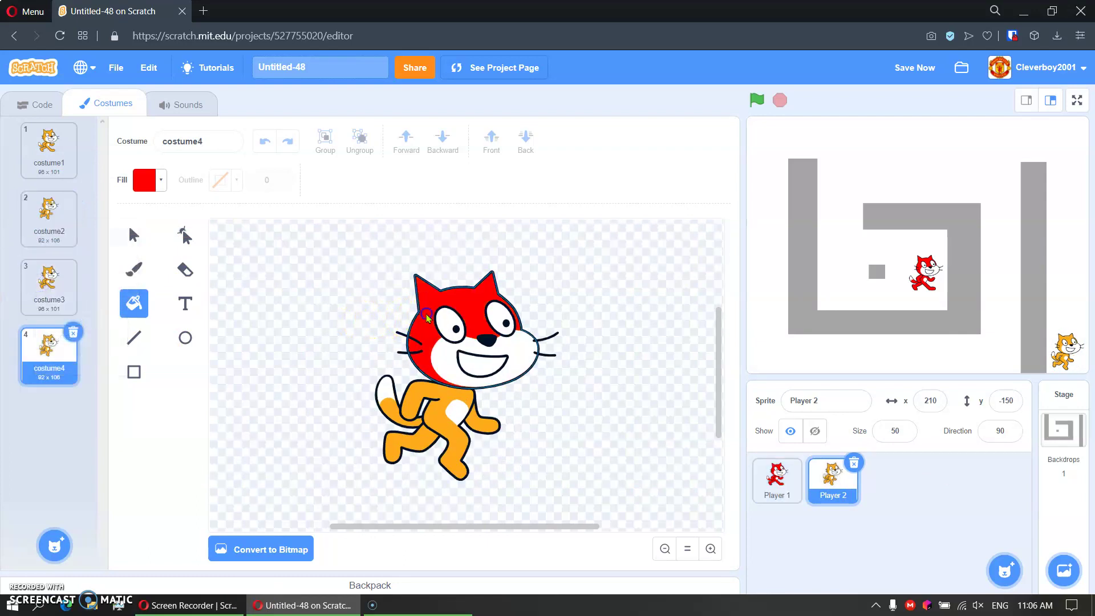
left_click(418, 390)
left_click(441, 414)
left_click(404, 441)
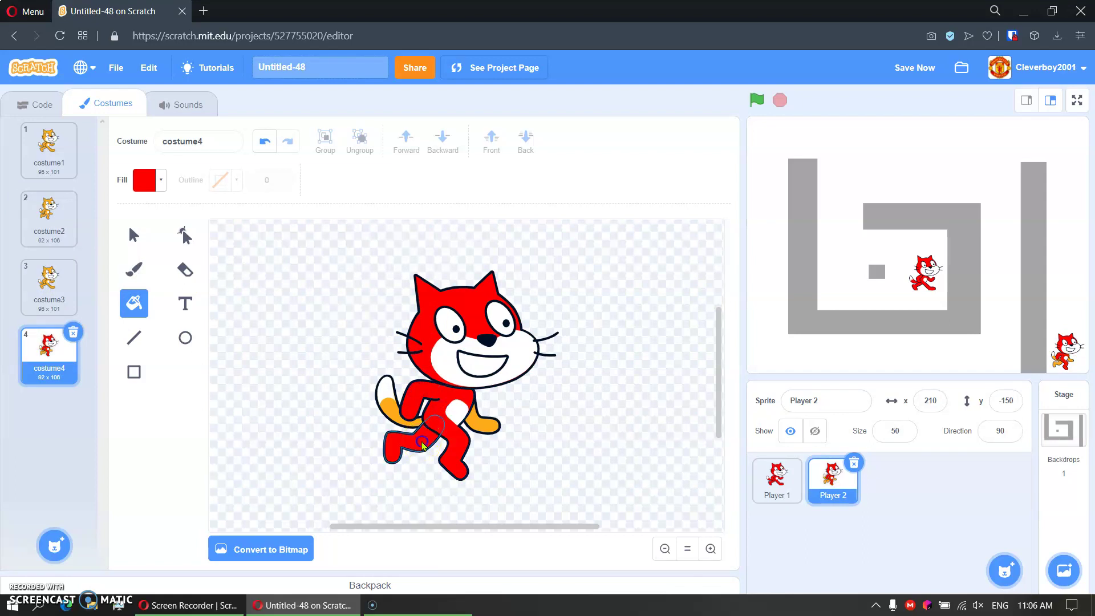
left_click(391, 408)
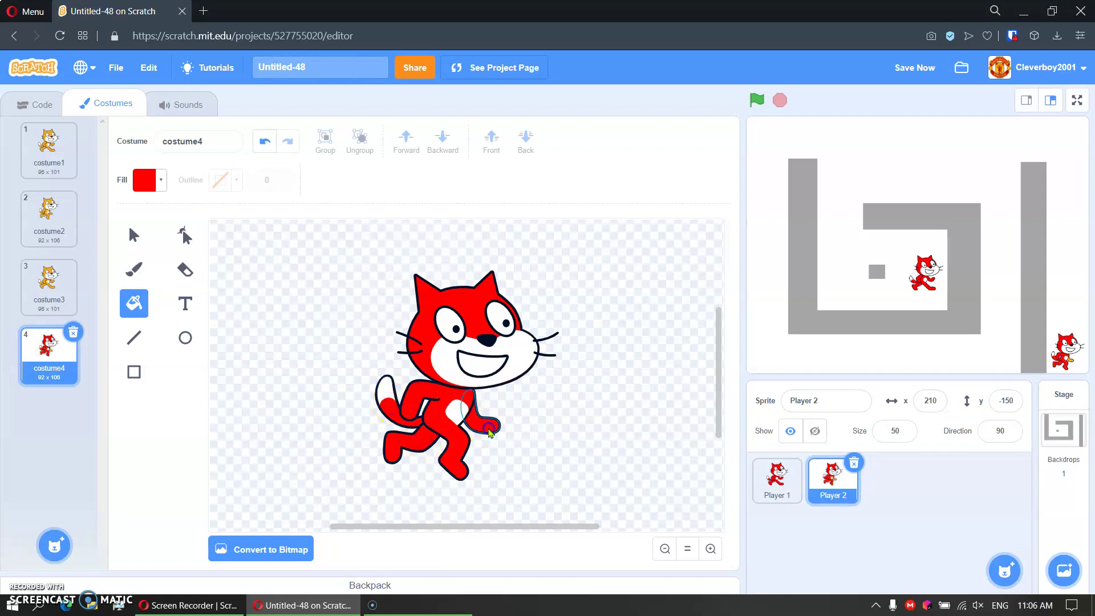
Paint Player 2's costume3 torso, legs, tail, arm and head red.
left_click(47, 291)
left_click(422, 398)
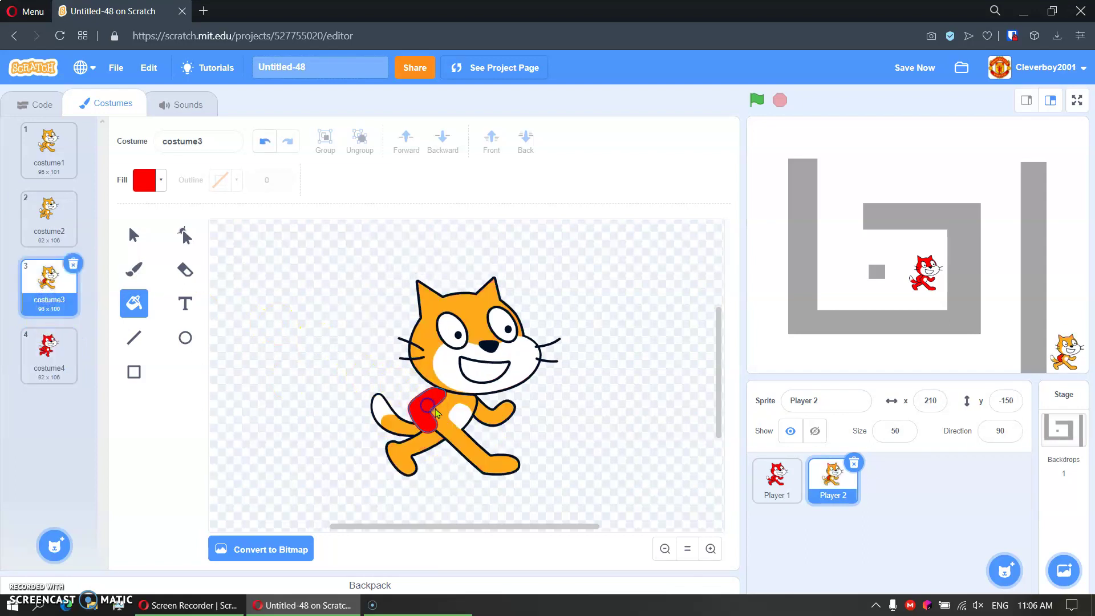
left_click(442, 413)
left_click(437, 445)
left_click(394, 419)
left_click(497, 410)
left_click(426, 366)
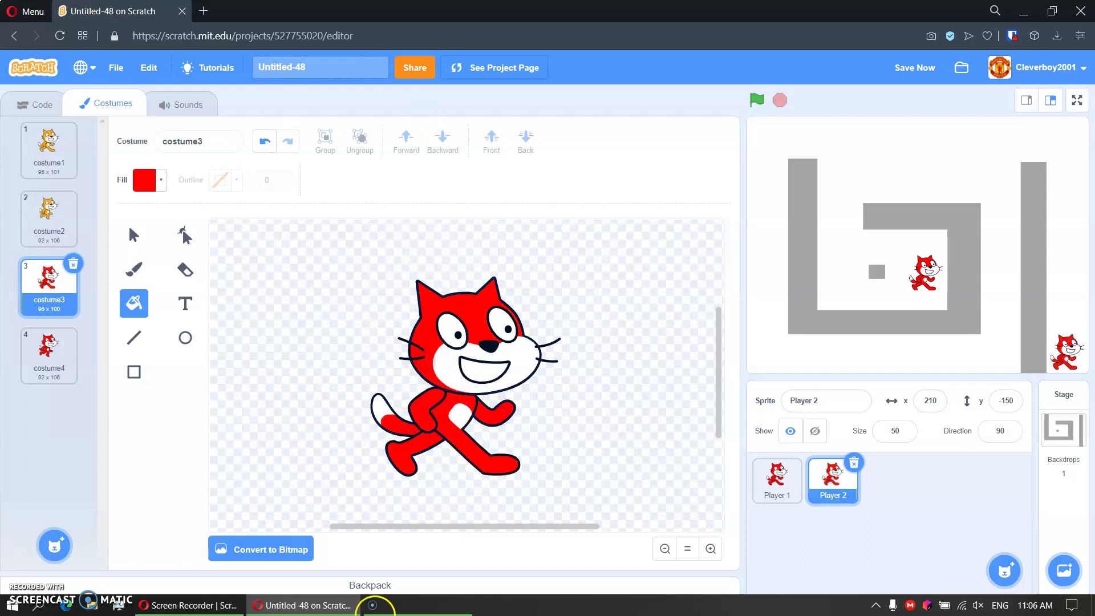
Make Player 2's green-flag script start with 'switch costume to costume3'.
left_click(39, 137)
left_click(28, 101)
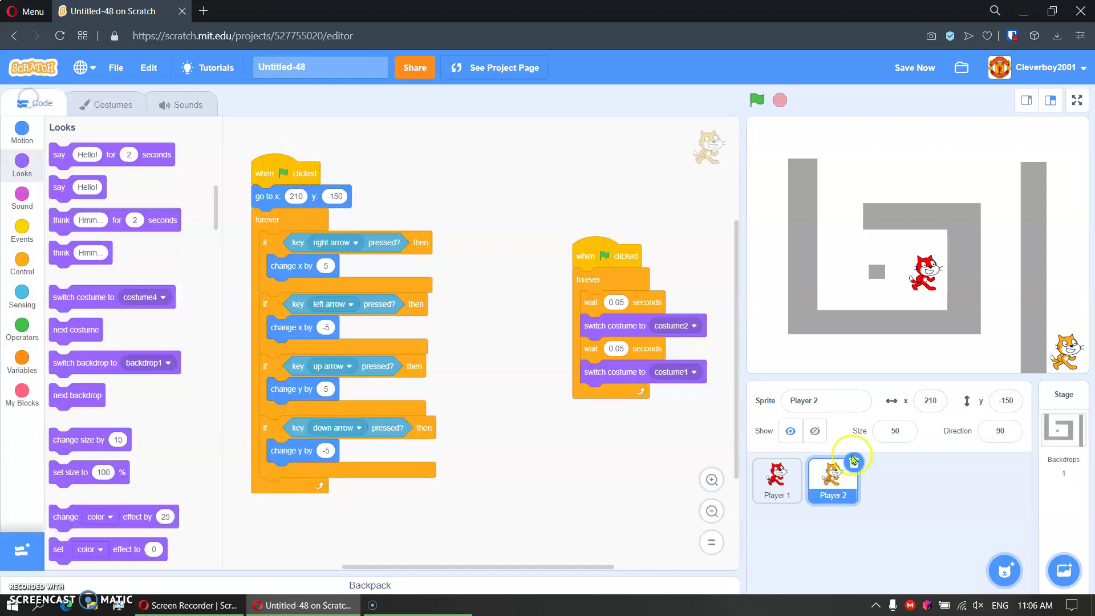
left_click(777, 478)
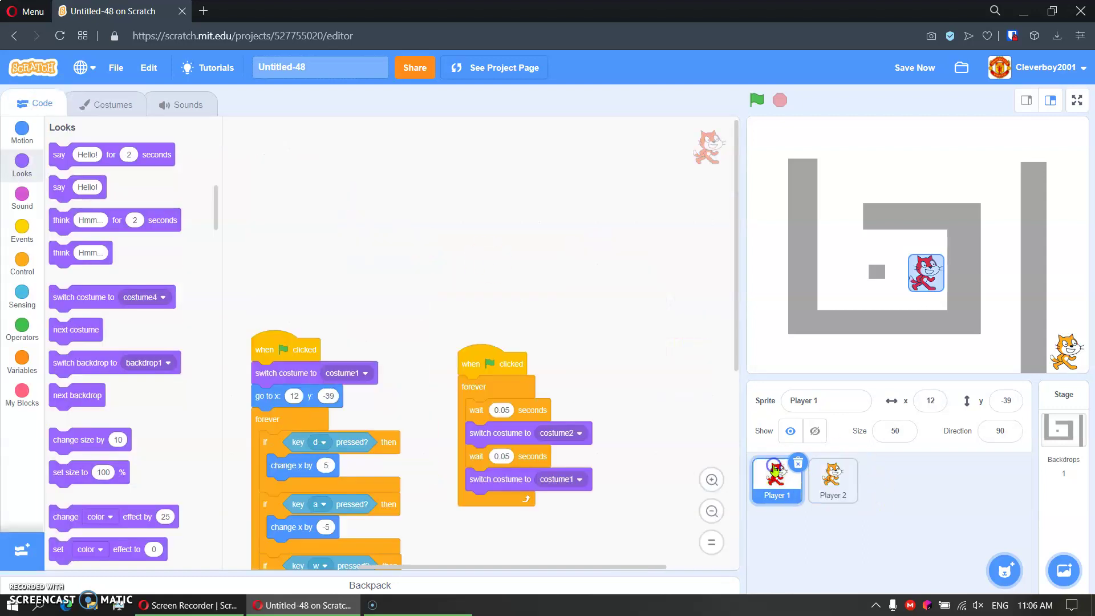
left_click(856, 489)
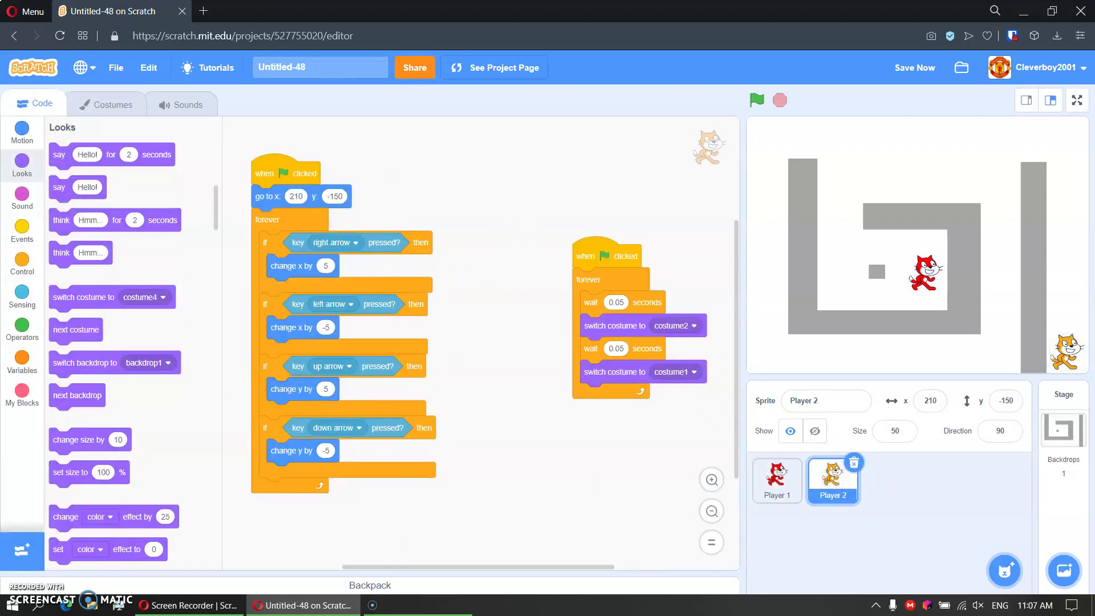
left_click_drag(76, 304, 308, 188)
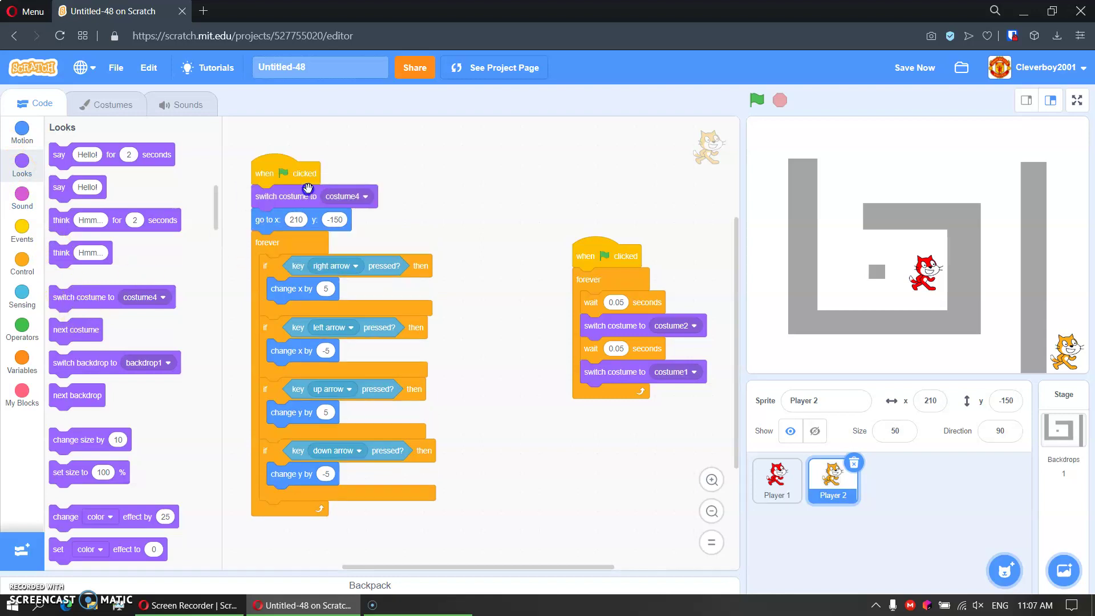
left_click(340, 198)
left_click(366, 283)
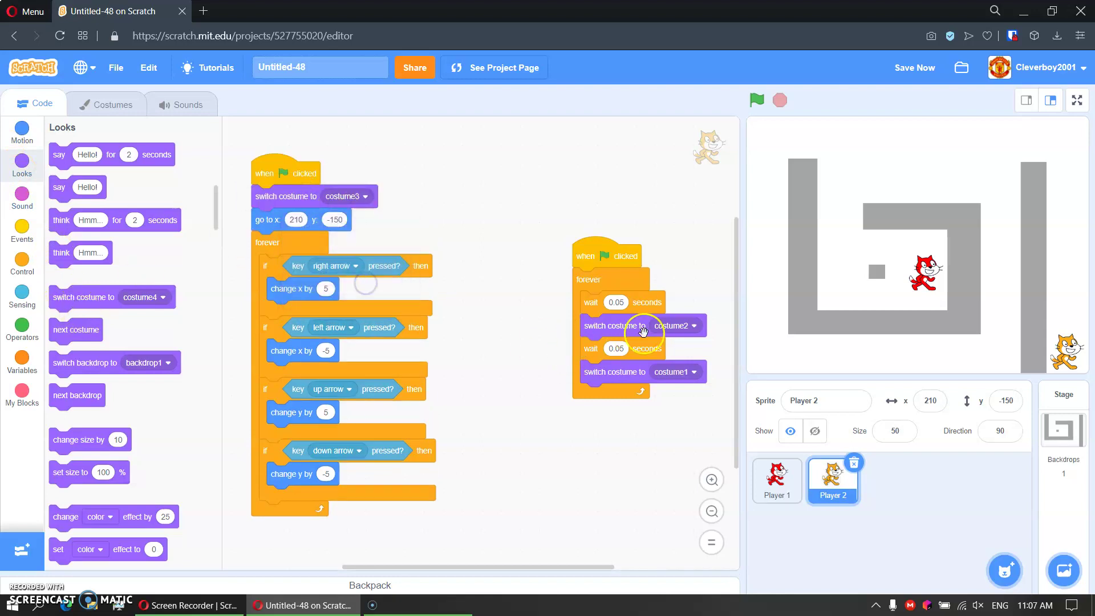
Set Player 2's walking loop to alternate costume4 and costume3.
left_click(665, 332)
left_click(656, 433)
left_click(685, 372)
left_click(677, 455)
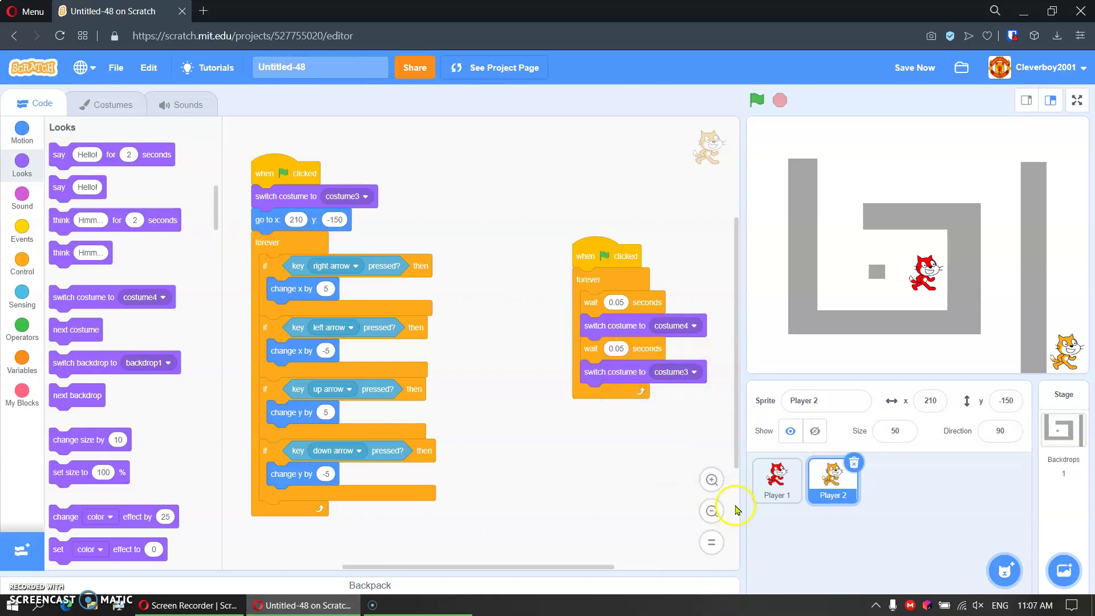
left_click(761, 484)
scroll(143, 208, "down", 3)
scroll(368, 233, "down", 1)
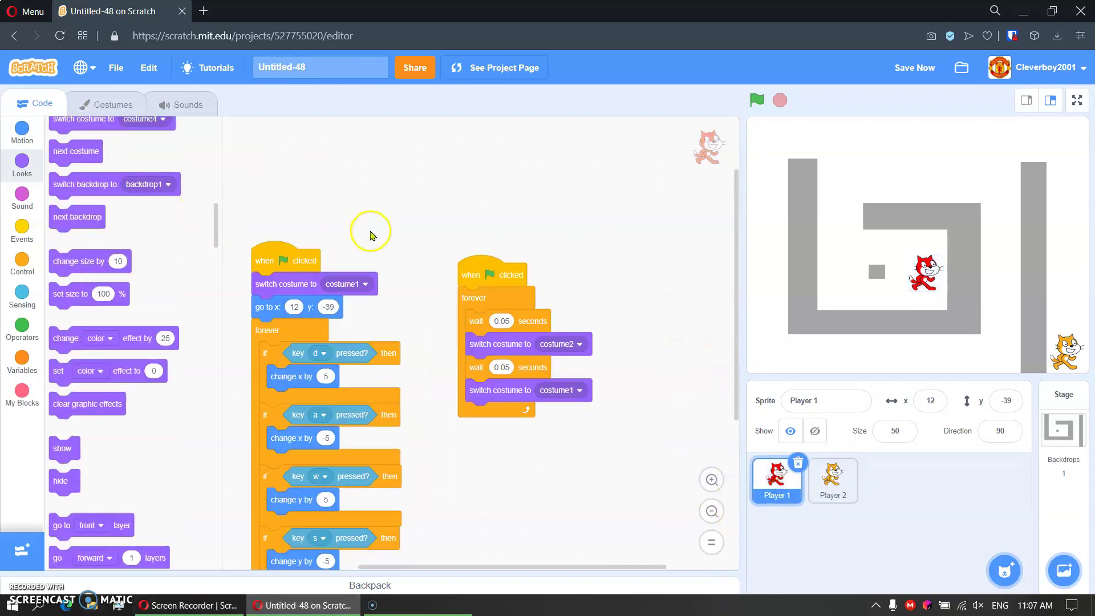
scroll(366, 231, "down", 4)
Play the game, steering the orange cat with WASD into the inner corridor, then stop.
left_click(758, 101)
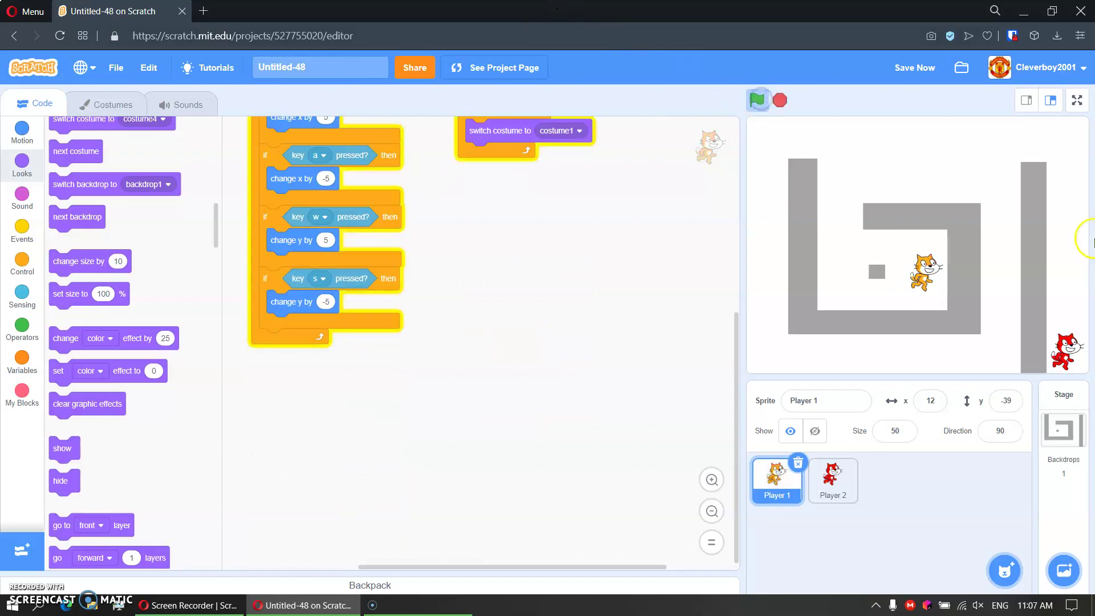
key("w")
key("a")
key("s")
key("d")
key("w")
key("s")
key("d")
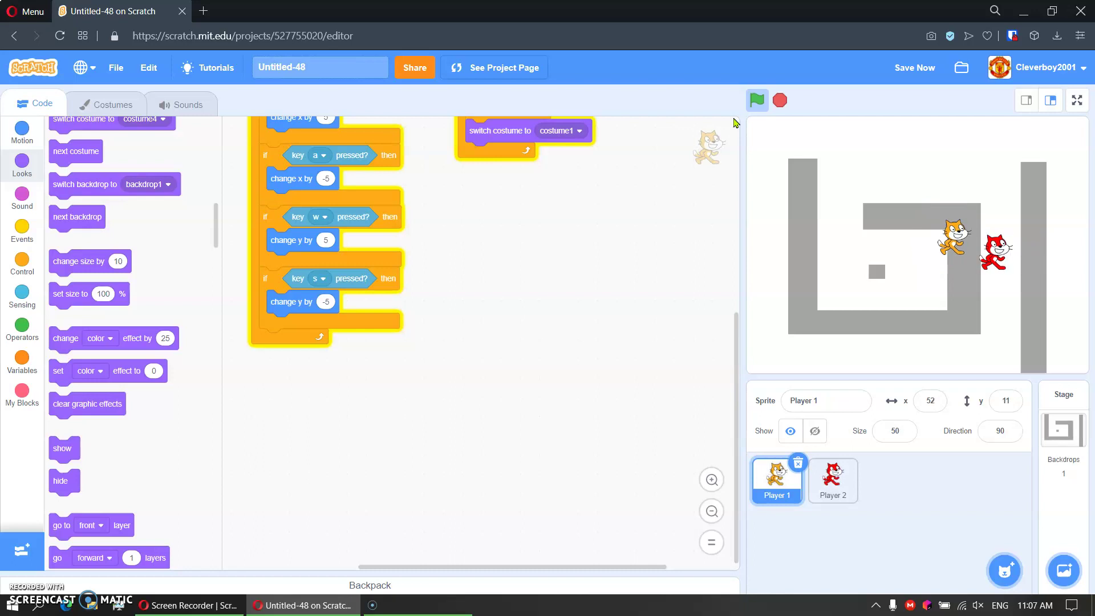
key("s")
key("d")
key("a")
key("w")
key("s")
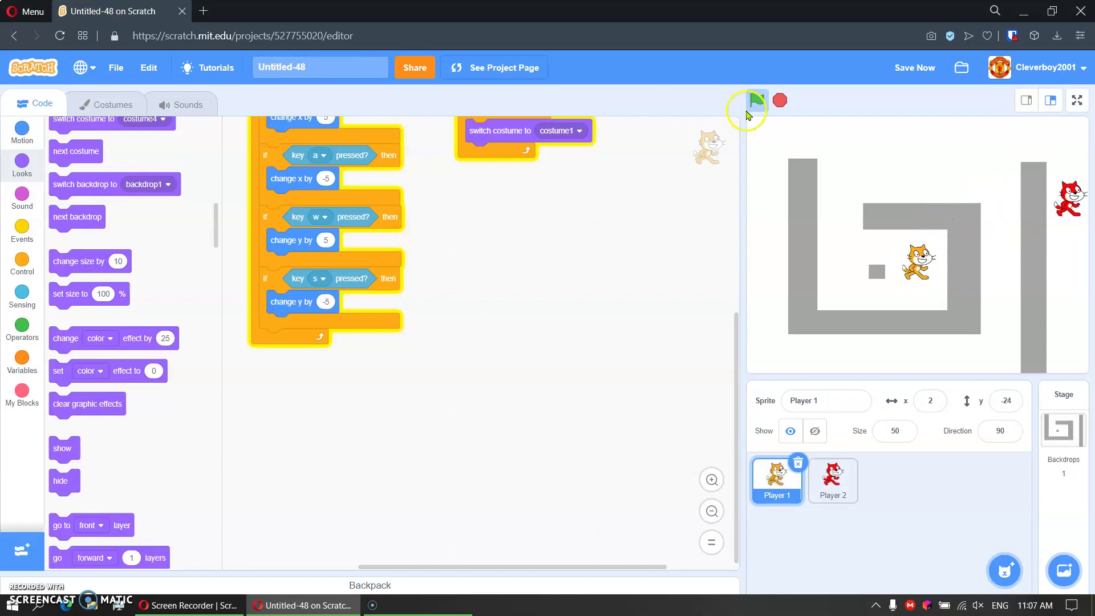
left_click(783, 101)
scroll(330, 241, "up", 5)
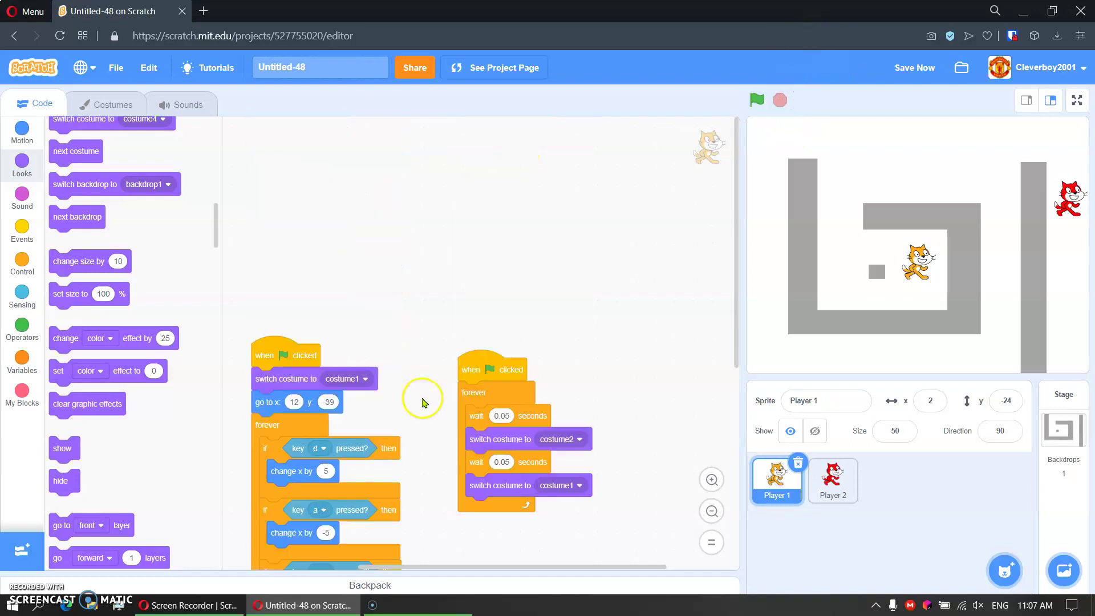
scroll(422, 399, "down", 4)
left_click(23, 262)
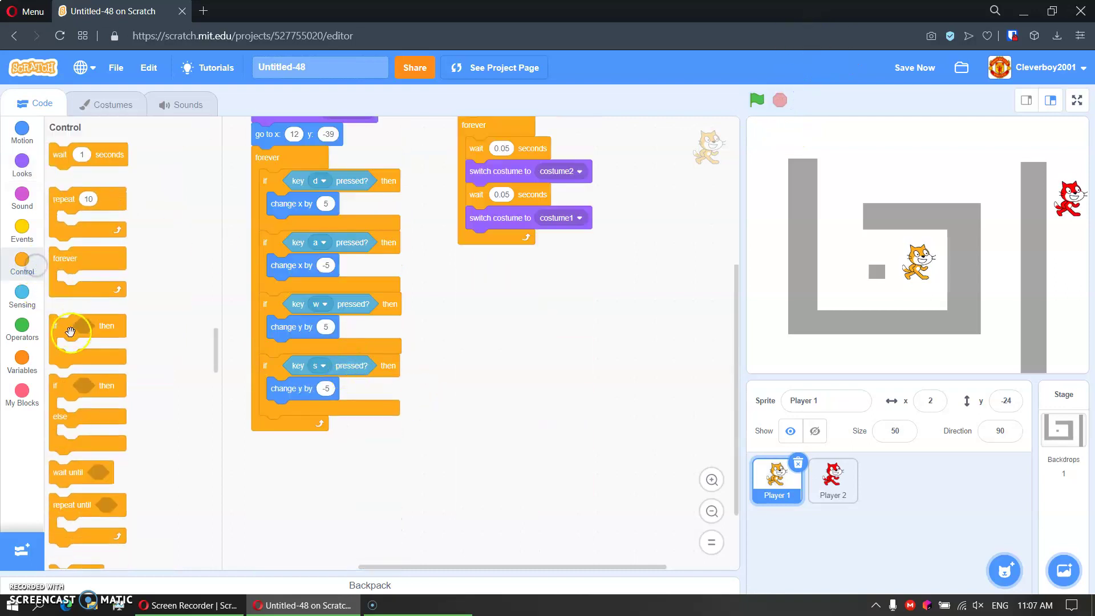
Build an 'if touching gray' block using the maze wall colour sampled from the stage.
left_click_drag(77, 326, 514, 394)
left_click(12, 308)
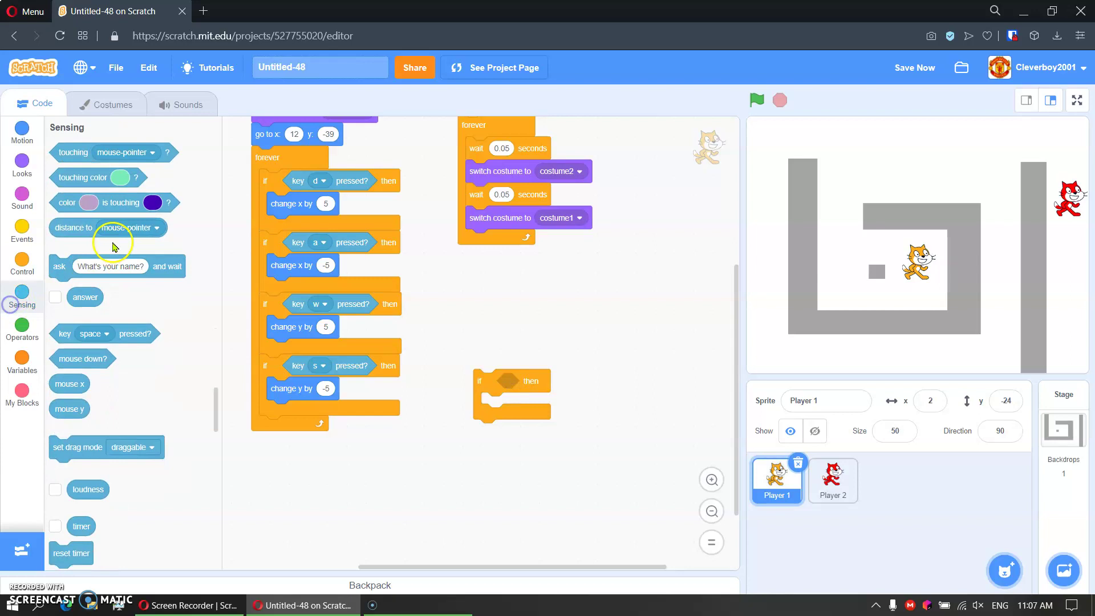
left_click_drag(77, 177, 575, 380)
left_click(569, 380)
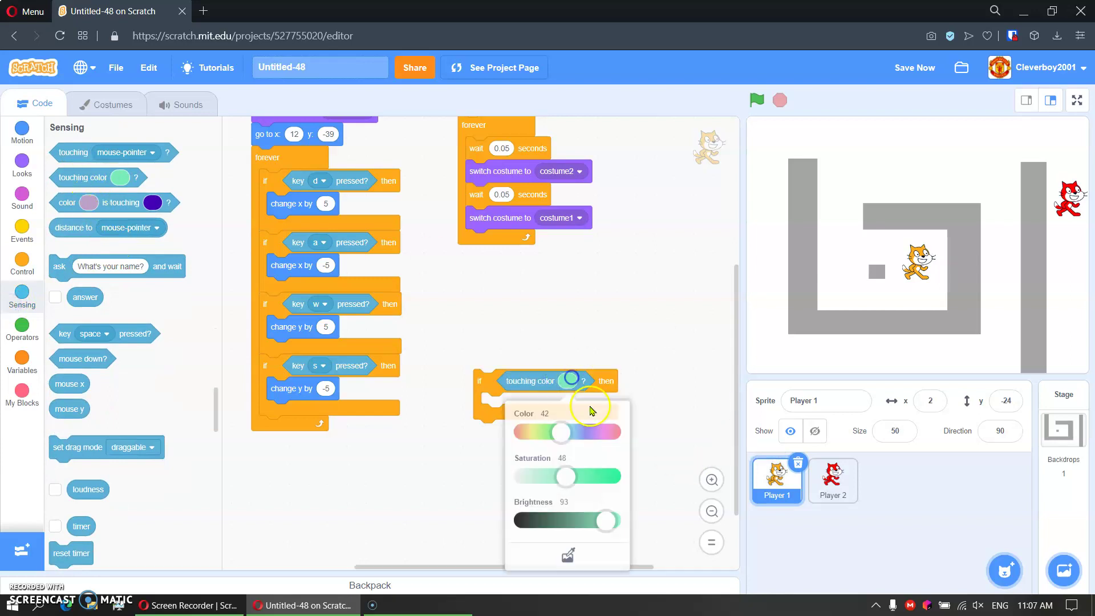
left_click(567, 555)
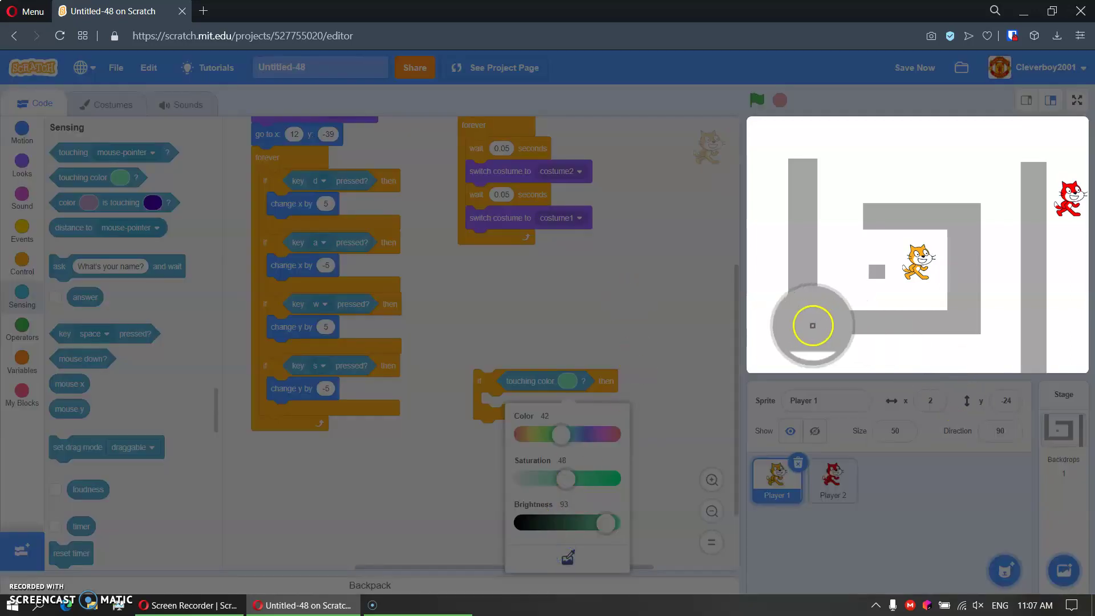
left_click(819, 325)
left_click(507, 332)
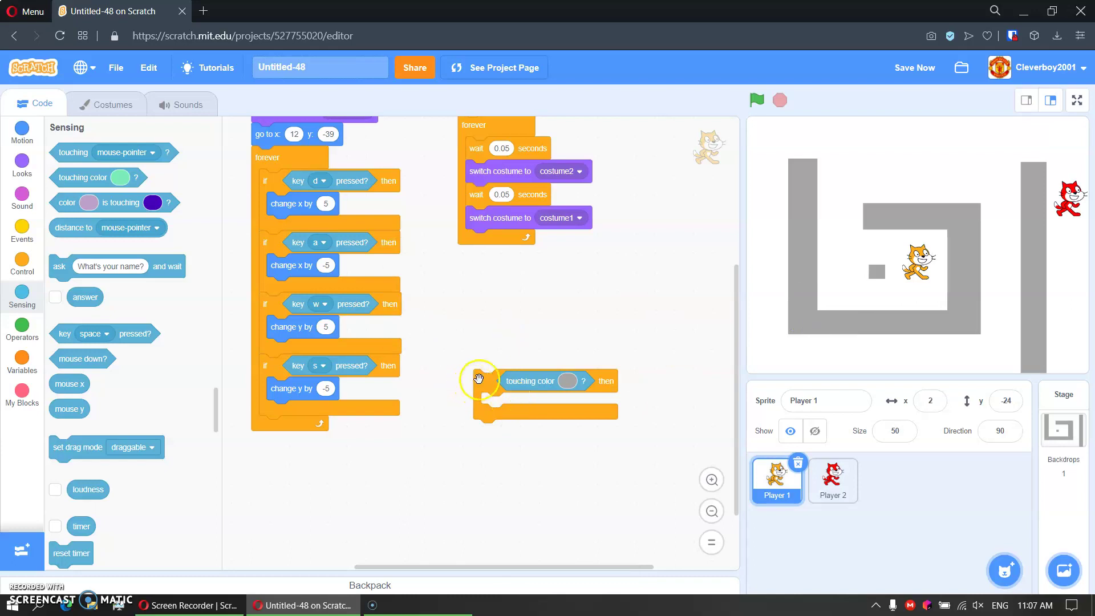
Add an x change to the wall check, nest it in the d-key check, and copy it into the a-key check.
left_click(22, 128)
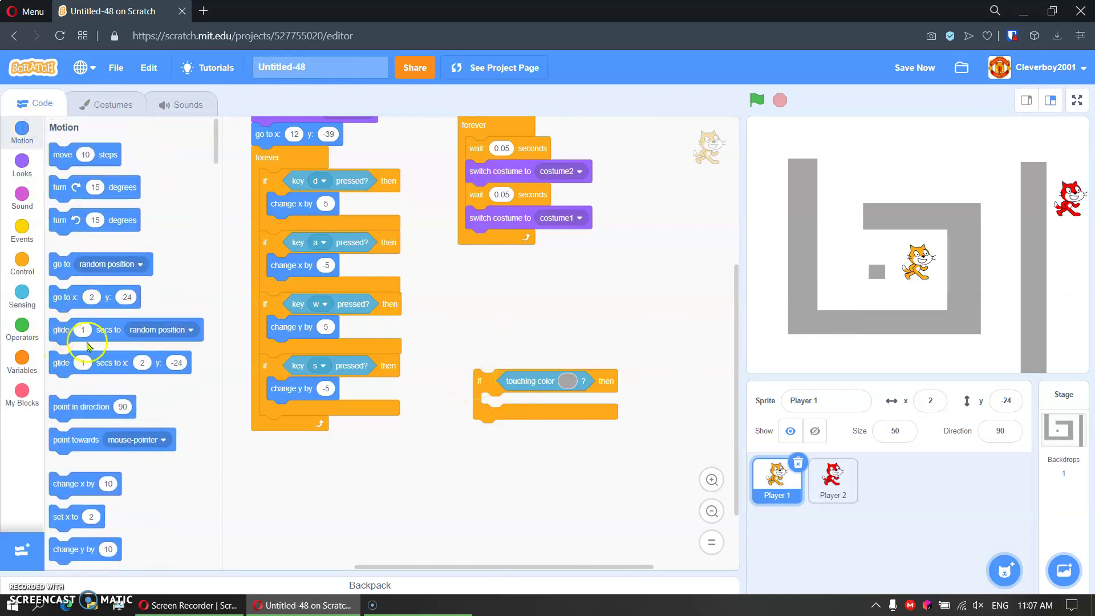
scroll(78, 300, "down", 3)
left_click_drag(85, 308, 566, 420)
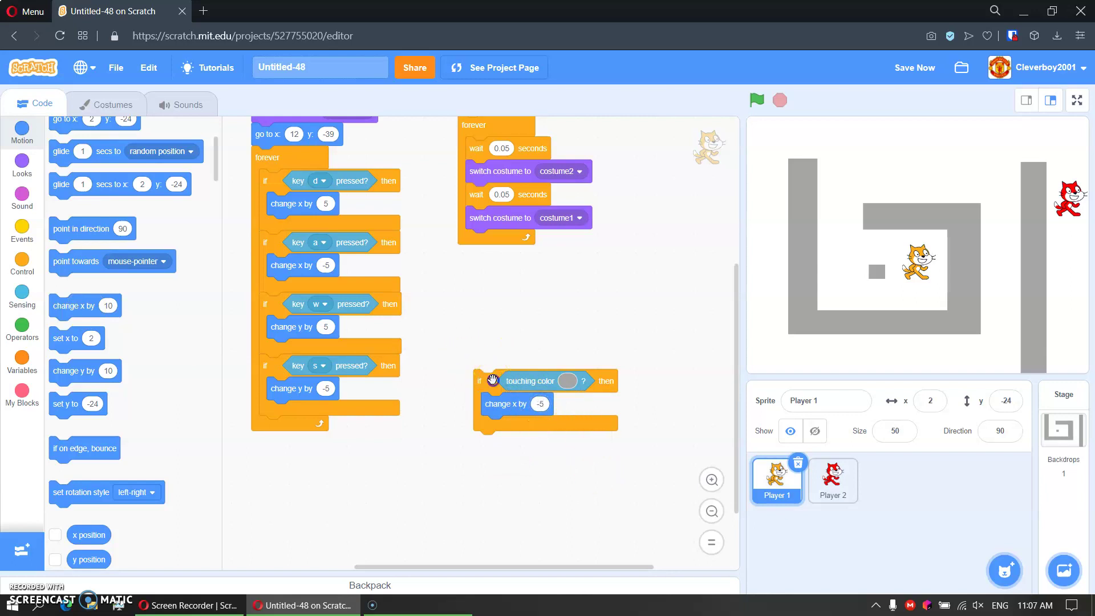
left_click_drag(493, 381, 295, 229)
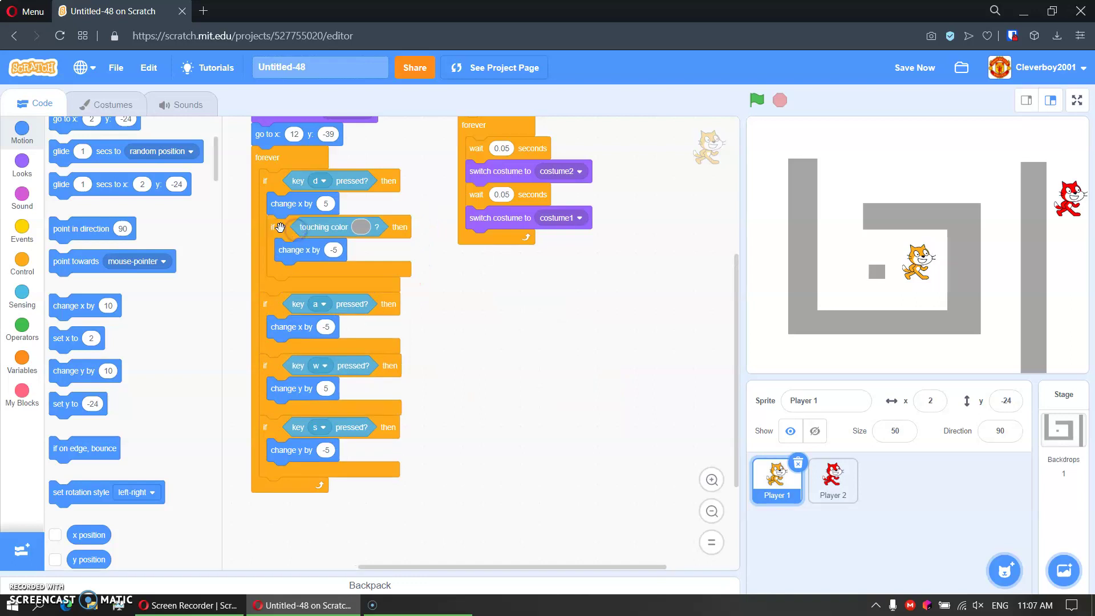
right_click(279, 227)
left_click(308, 237)
mouse_move(533, 323)
left_mouse_down()
mouse_move(291, 342)
mouse_move(349, 360)
left_mouse_up()
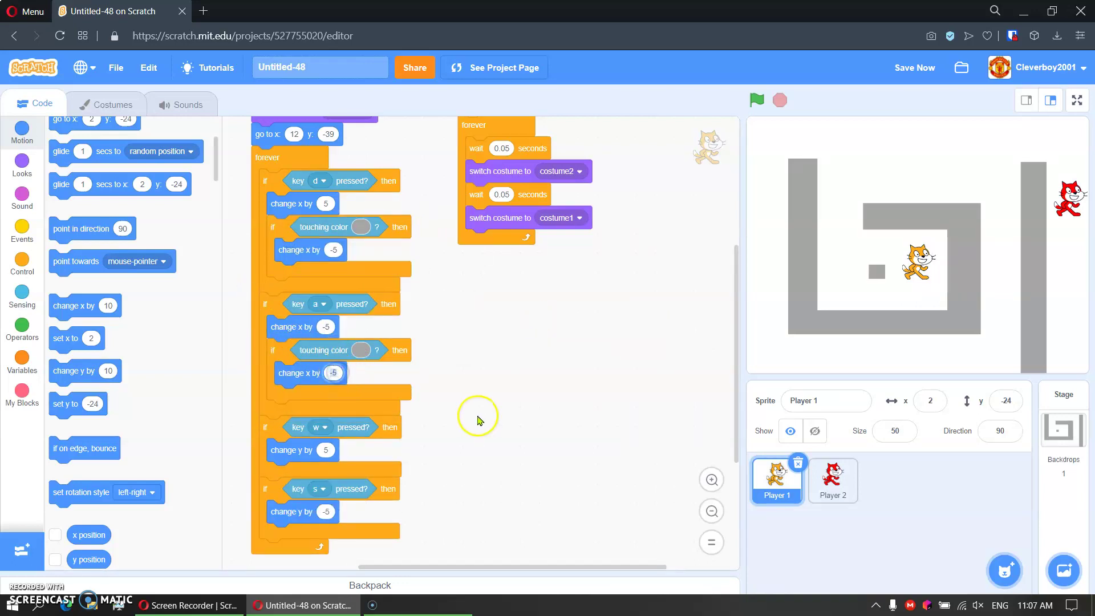
scroll(429, 343, "down", 2)
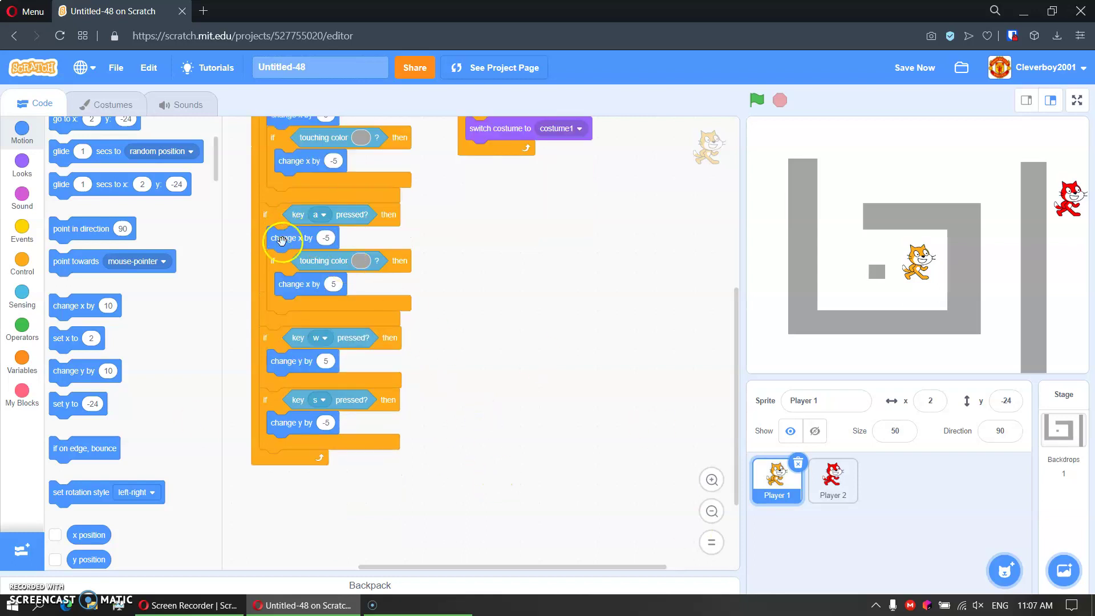
Make a y-change wall check for the w-key check and copy it into the s-key check.
right_click(272, 260)
left_click(314, 269)
left_click_drag(511, 413, 224, 393)
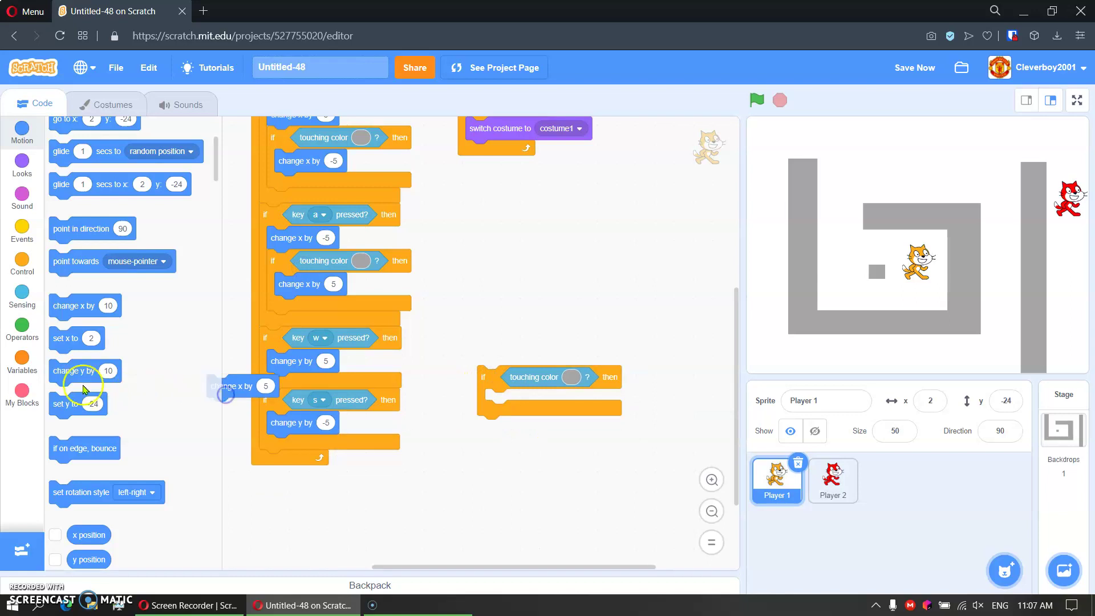
left_click_drag(91, 370, 530, 401)
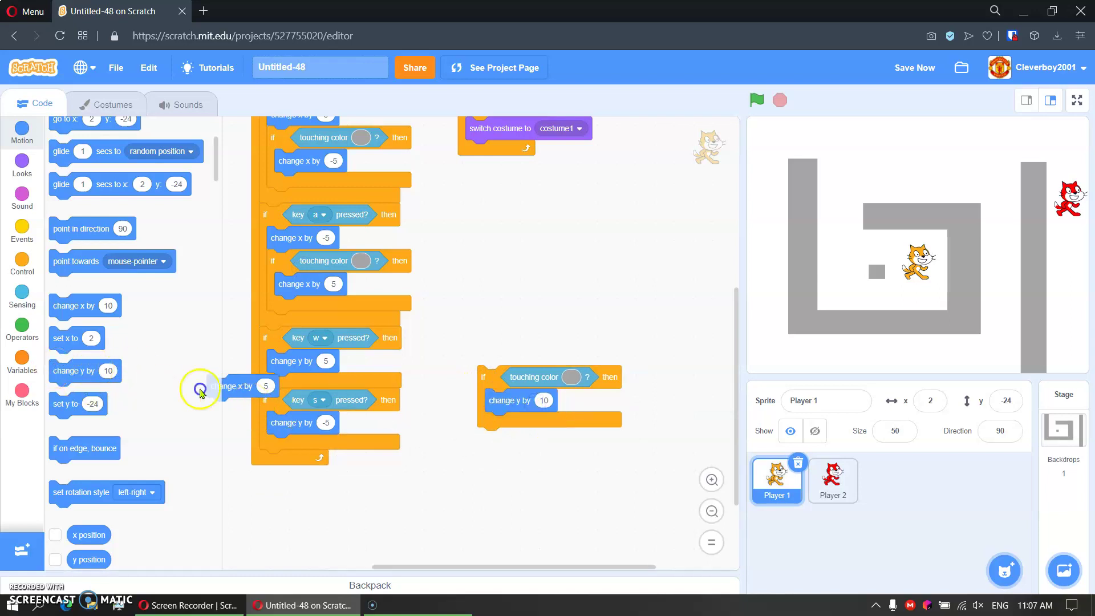
left_click_drag(180, 386, 172, 381)
left_click(524, 390)
type("-5")
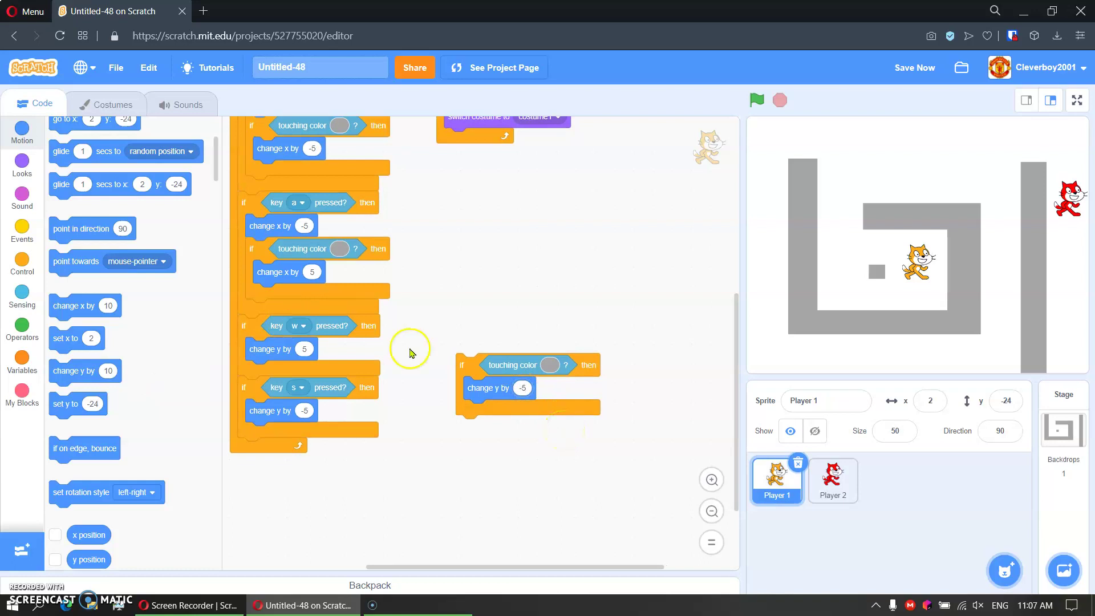
left_click_drag(475, 366, 264, 369)
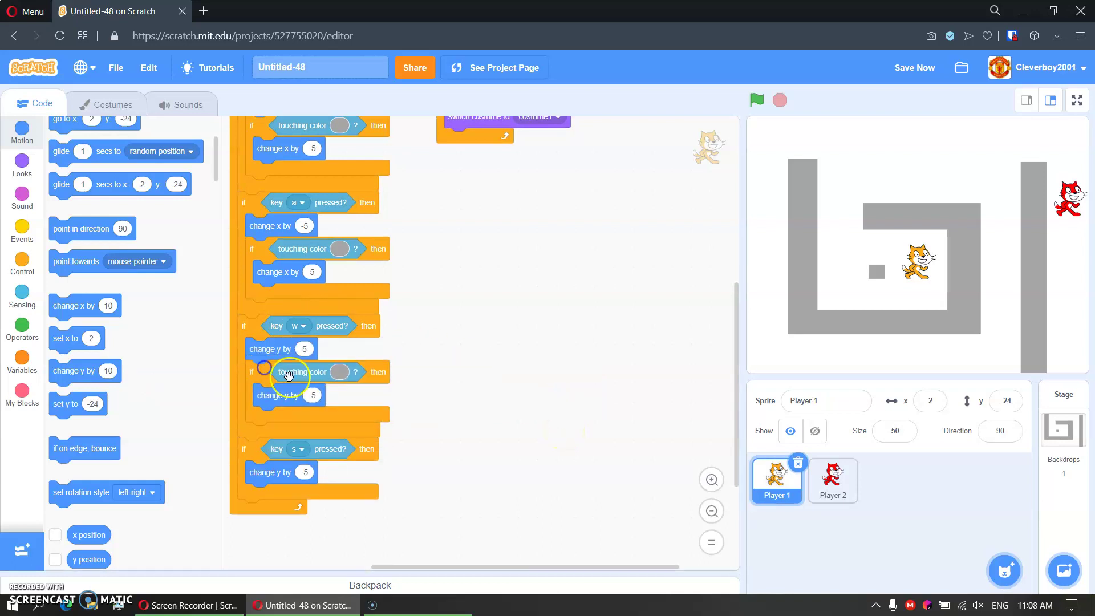
right_click(257, 369)
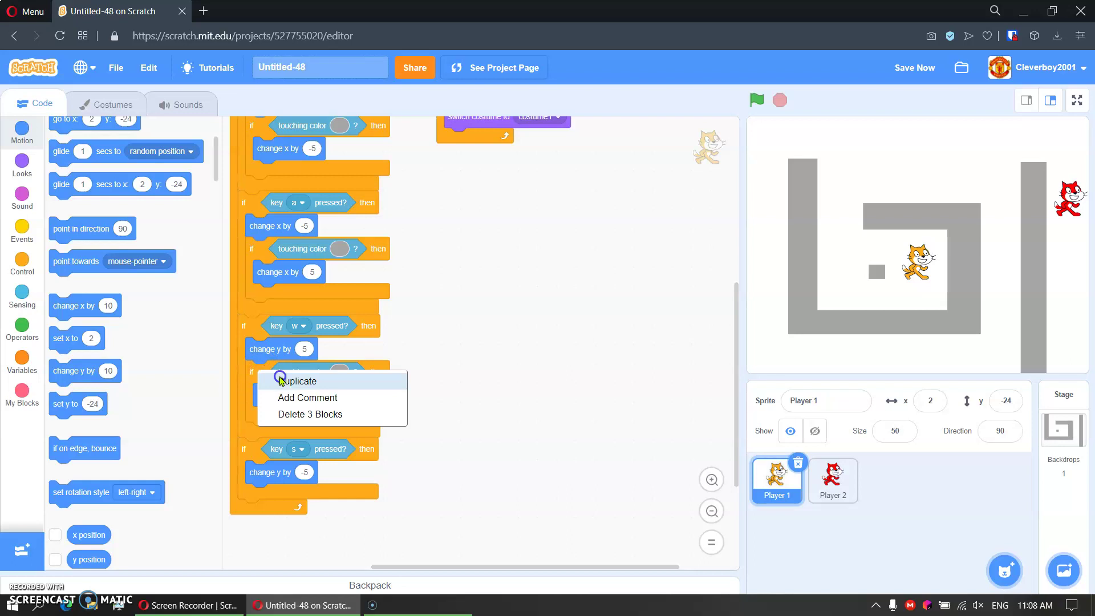
left_click(287, 380)
left_click_drag(467, 465, 304, 493)
left_click(304, 493)
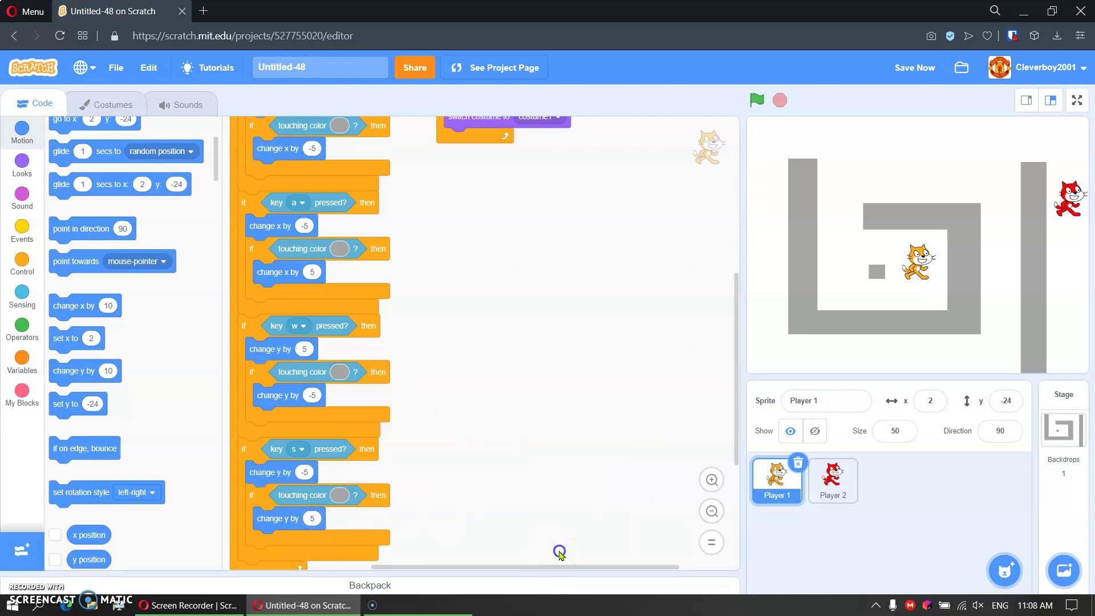
scroll(530, 489, "up", 2)
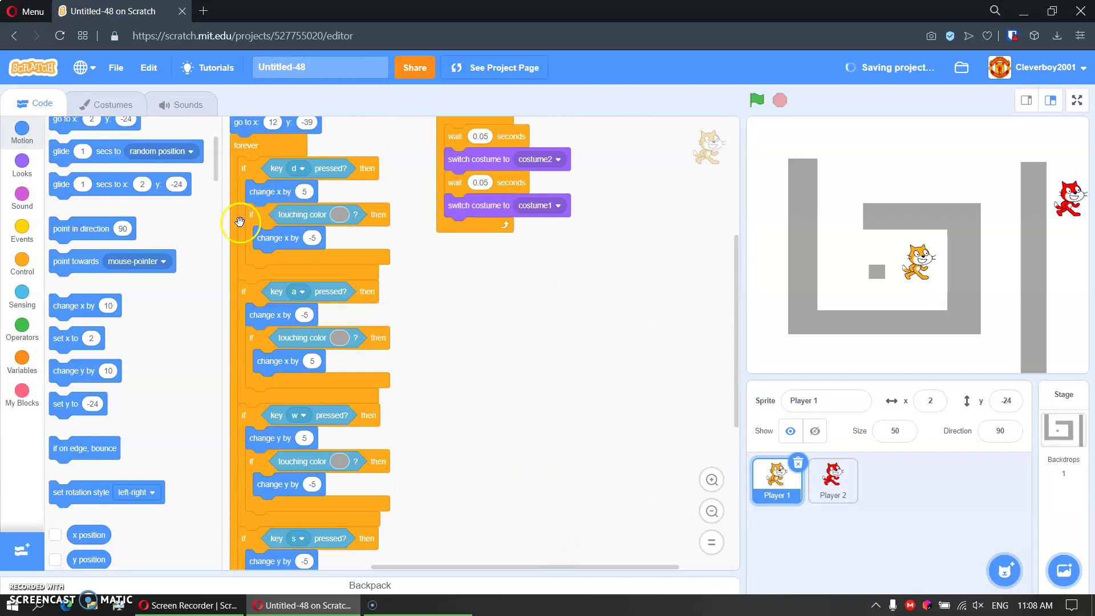
Copy Player 1's touching-grey wall checks onto the Player 2 sprite.
left_click_drag(257, 216, 835, 483)
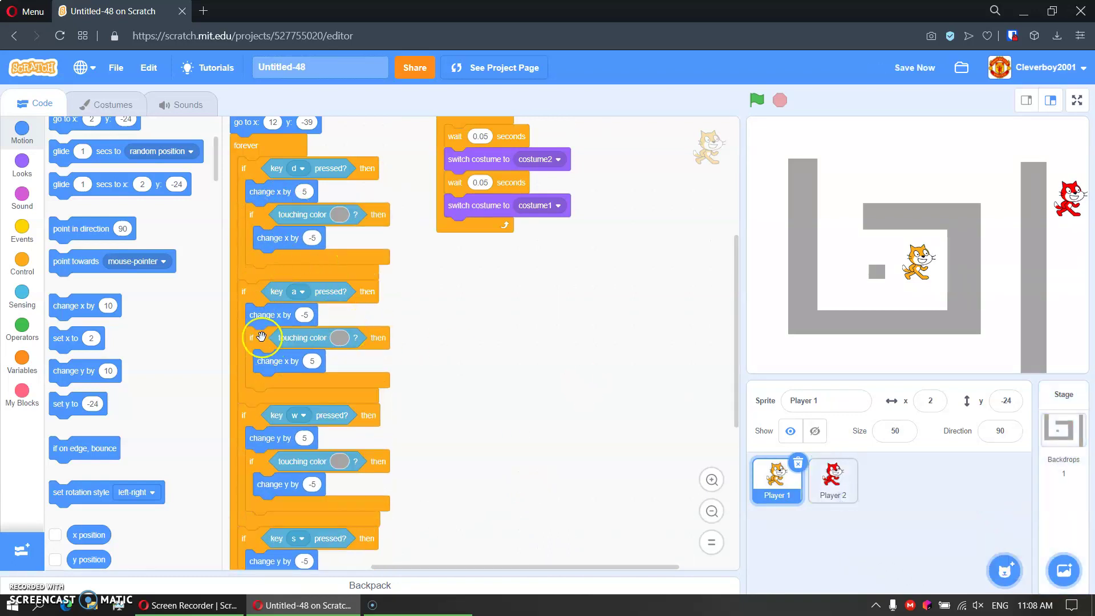
left_click_drag(261, 337, 820, 467)
mouse_move(257, 462)
left_mouse_down()
mouse_move(725, 506)
mouse_move(777, 480)
left_mouse_up()
scroll(514, 386, "down", 4)
mouse_move(257, 407)
left_mouse_down()
mouse_move(475, 446)
mouse_move(832, 479)
left_mouse_up()
left_click(832, 480)
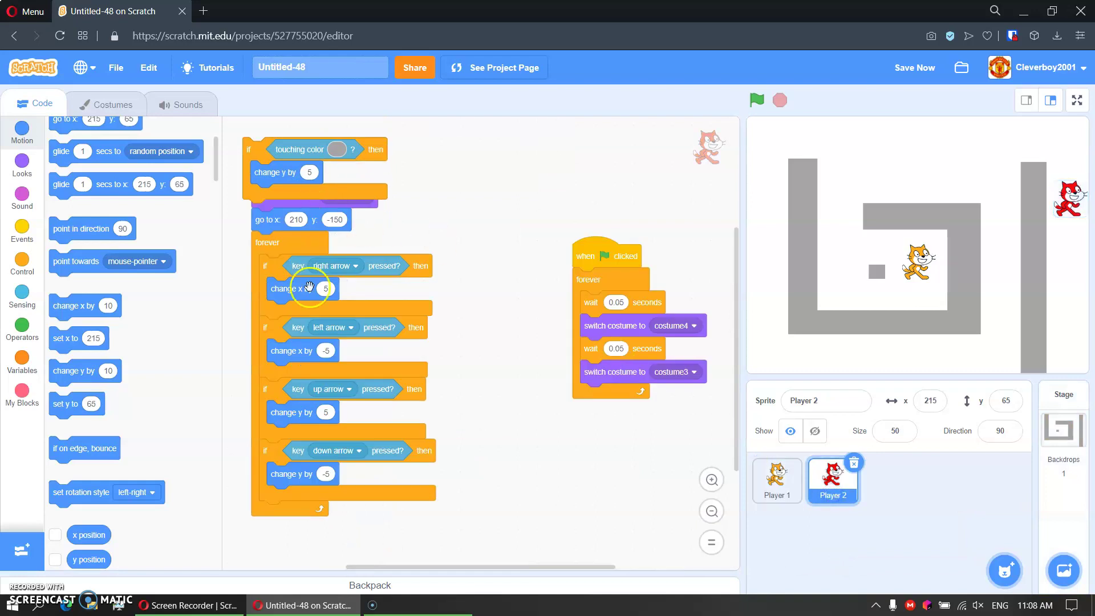
scroll(316, 304, "up", 2)
Fit the wall checks into Player 2's up, left and right arrow branches.
left_click_drag(261, 239, 454, 435)
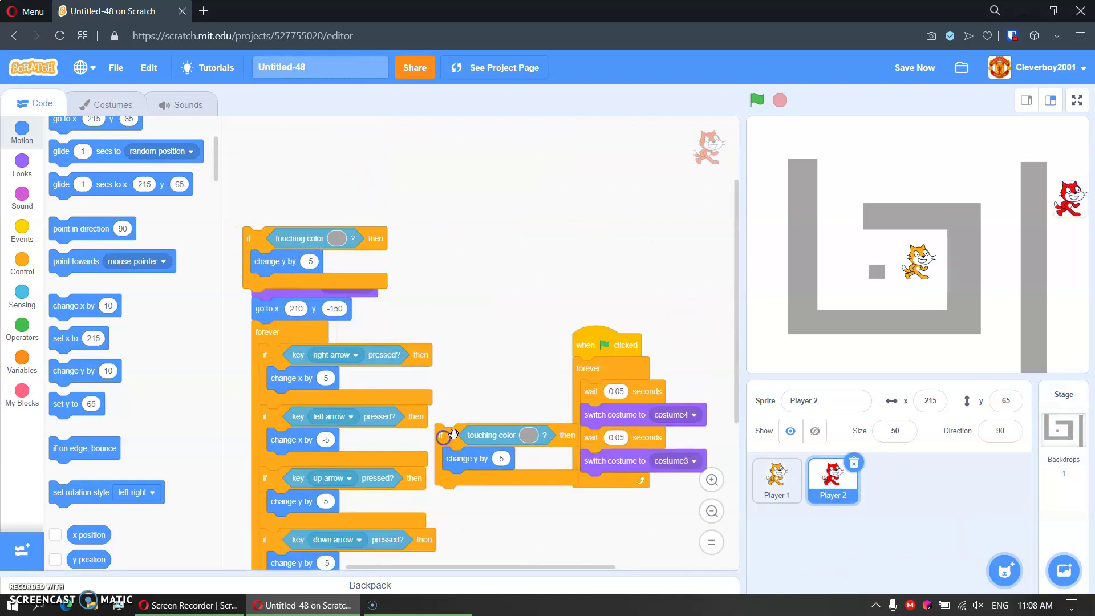
scroll(454, 435, "down", 2)
left_click_drag(454, 435, 285, 496)
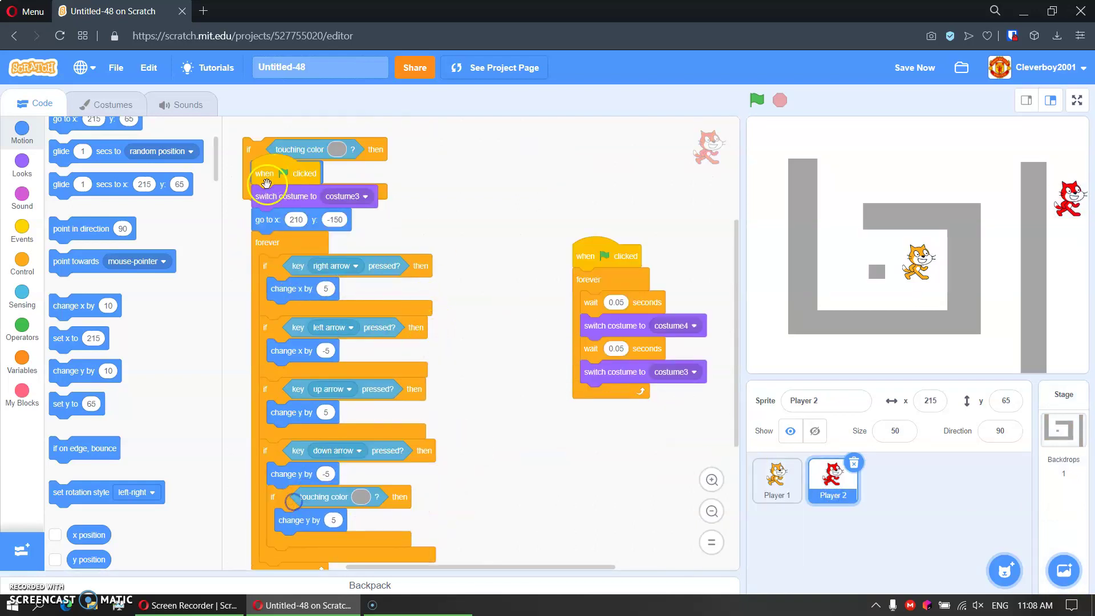
left_click_drag(286, 547, 301, 439)
left_click_drag(280, 180, 320, 280)
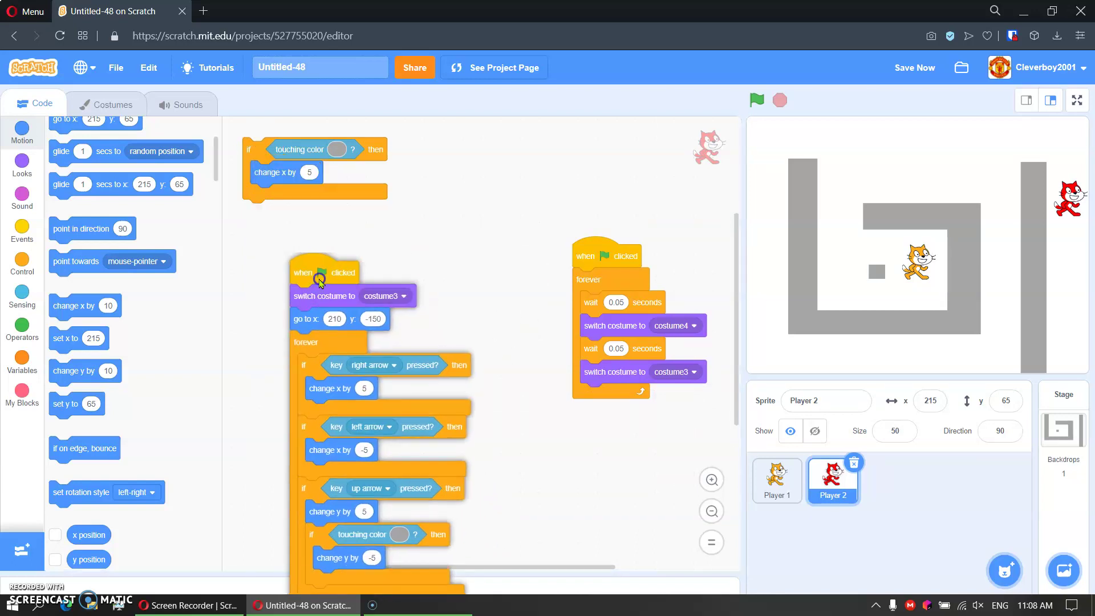
right_click(248, 150)
left_click(291, 199)
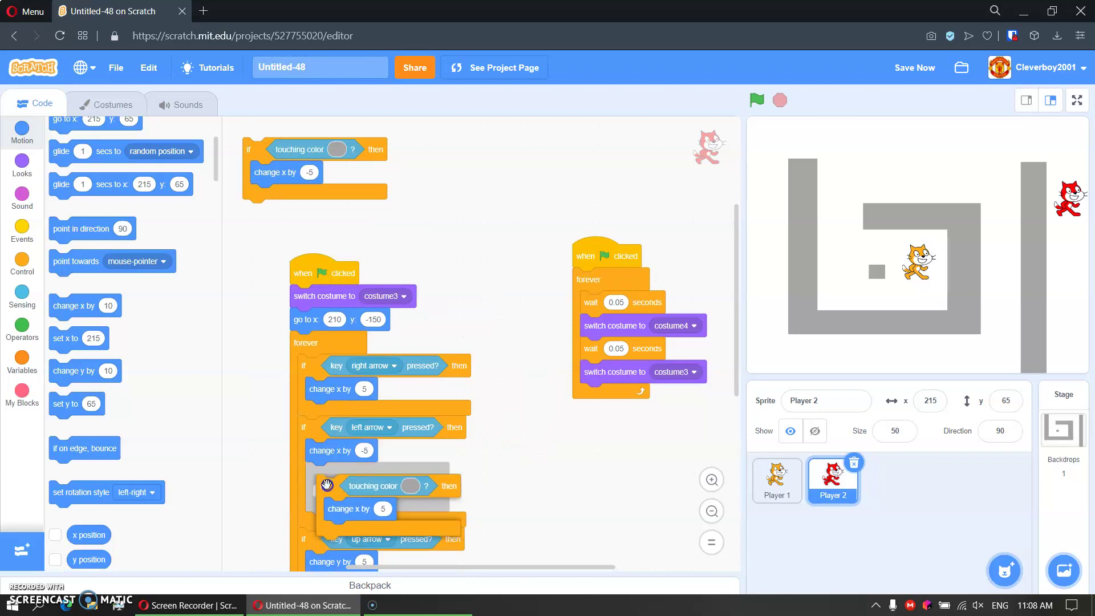
left_click_drag(319, 480, 318, 478)
mouse_move(256, 157)
left_mouse_down()
mouse_move(338, 430)
mouse_move(323, 424)
left_mouse_up()
scroll(318, 489, "down", 3)
scroll(391, 465, "up", 3)
Test-drive the red cat with the Left and Up arrows, then stop the game.
left_click(757, 102)
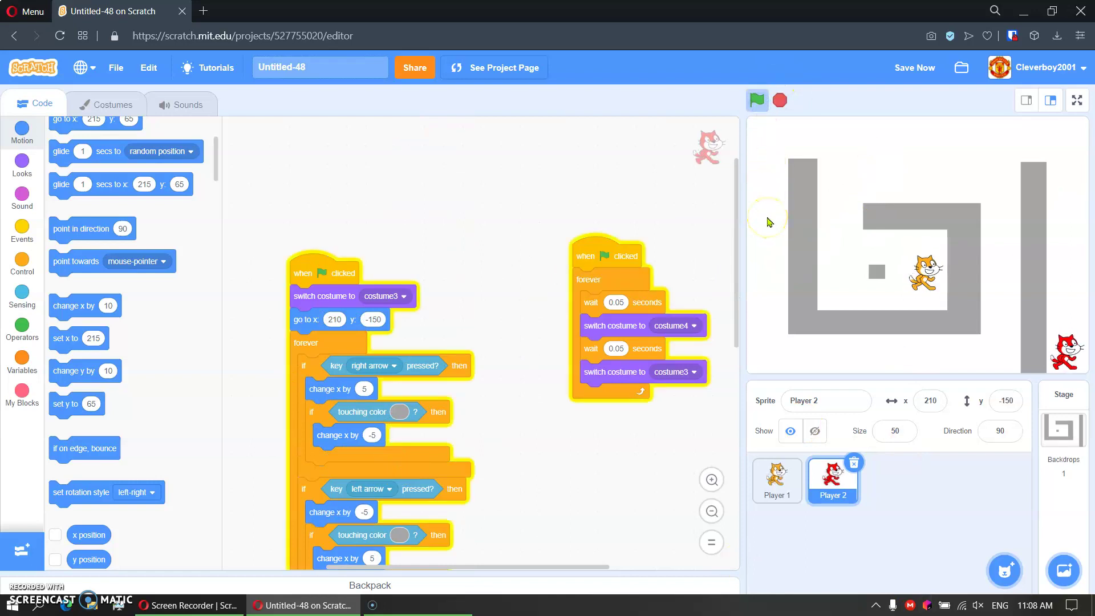
key("Left")
key("Up")
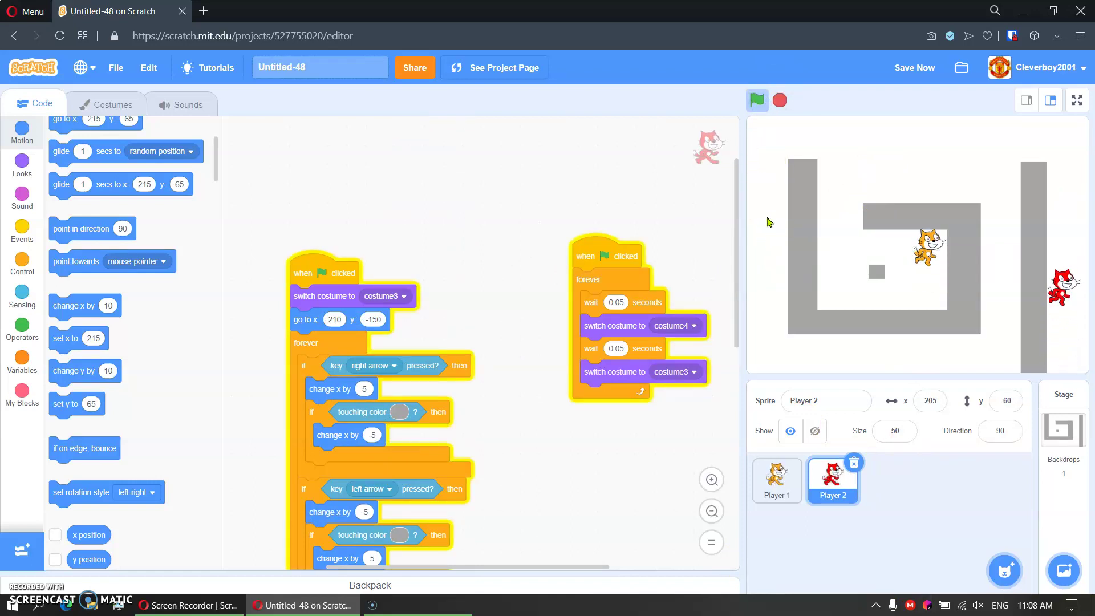
key("Left")
key("Left")
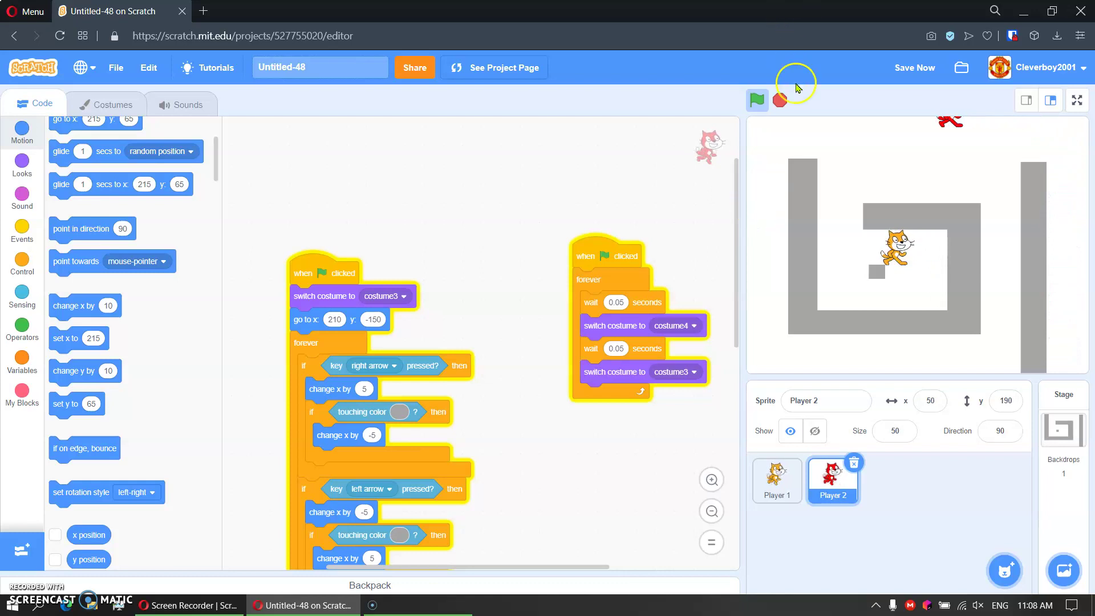
left_click(781, 101)
Open the Stage's maze backdrop, then select and deselect its small grey square.
left_click(1061, 428)
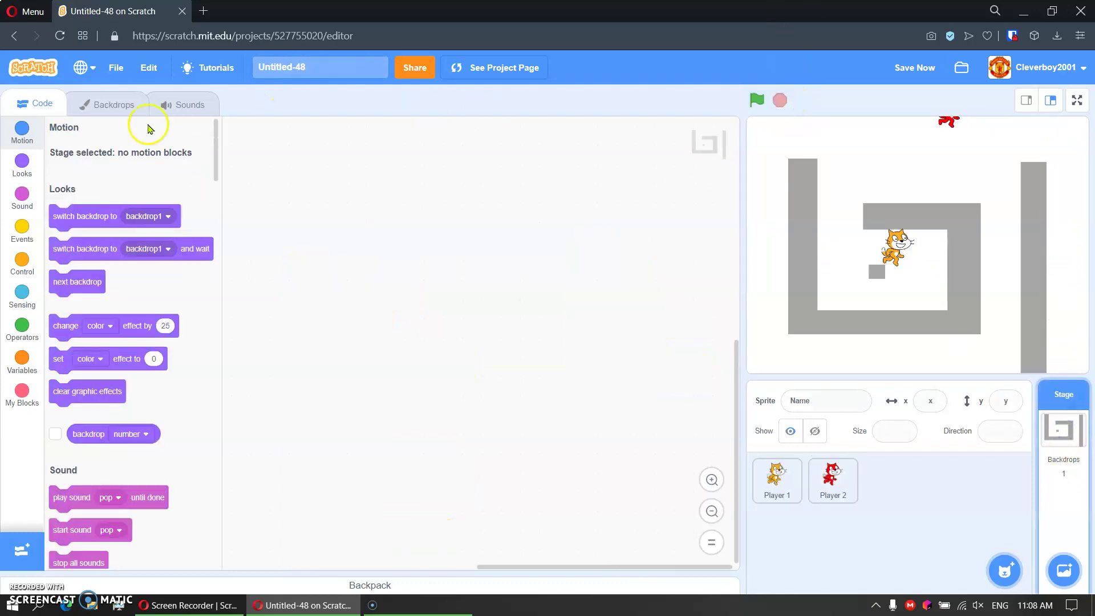
left_click(133, 103)
left_click(124, 244)
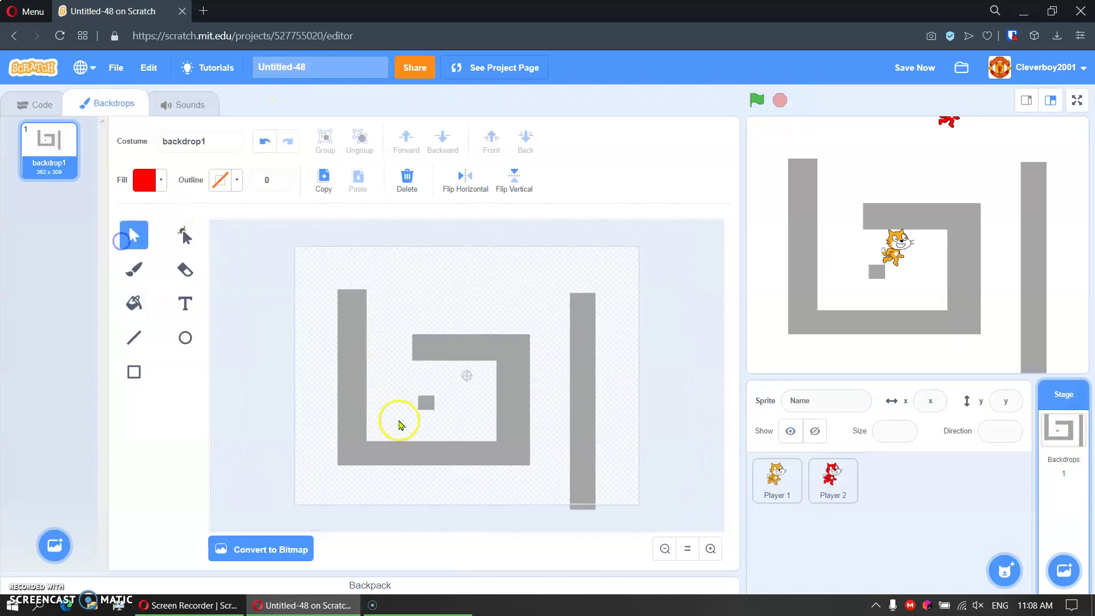
left_click(427, 402)
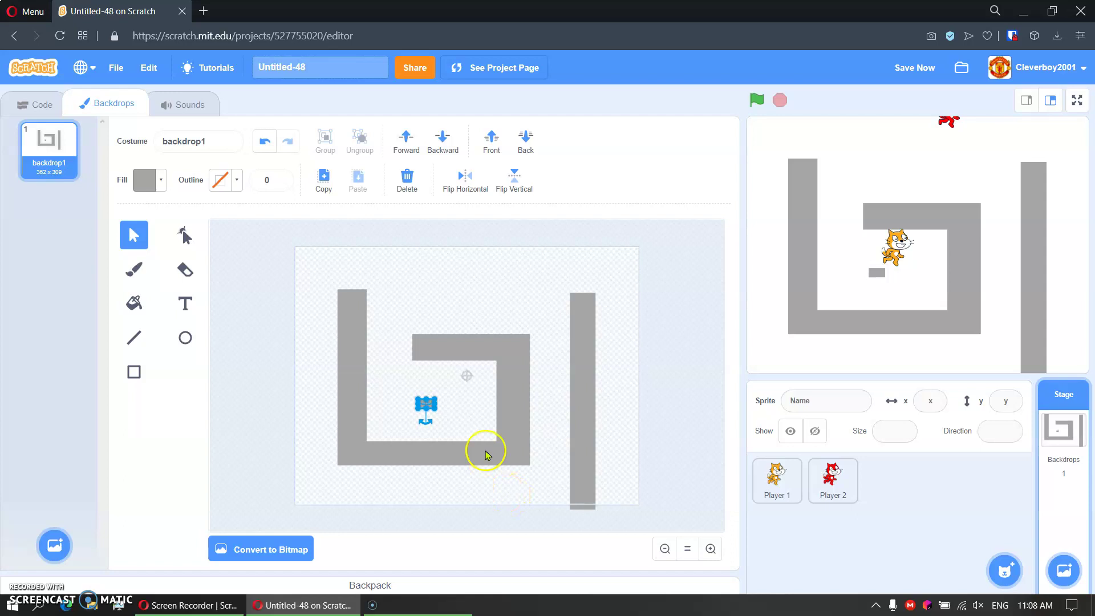
left_click(391, 371)
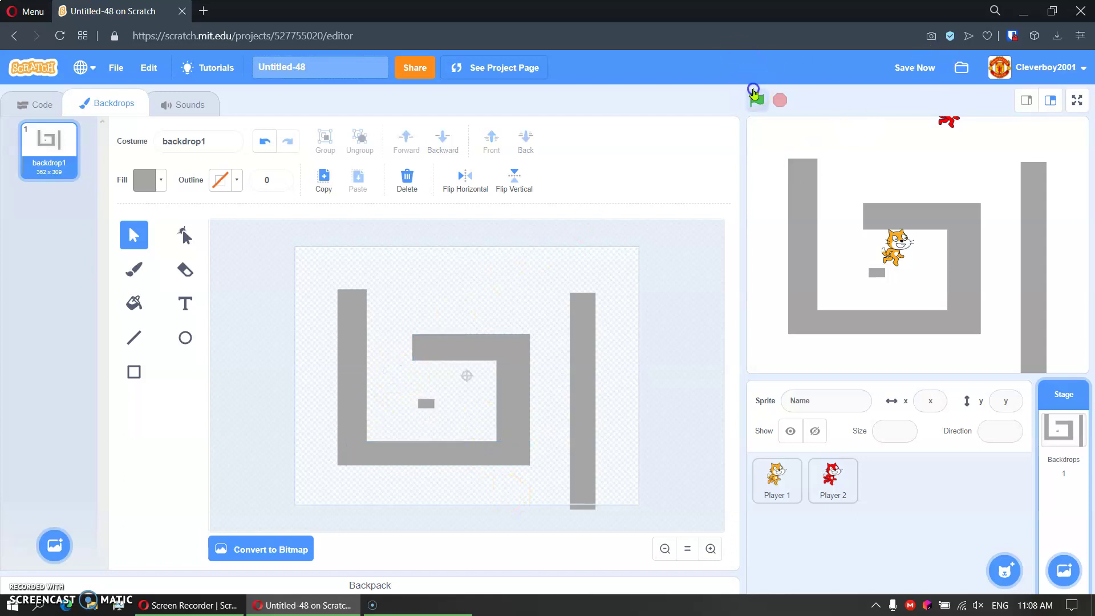
Restart the game and steer both cats around the maze, the orange one into the spiral.
left_click(755, 99)
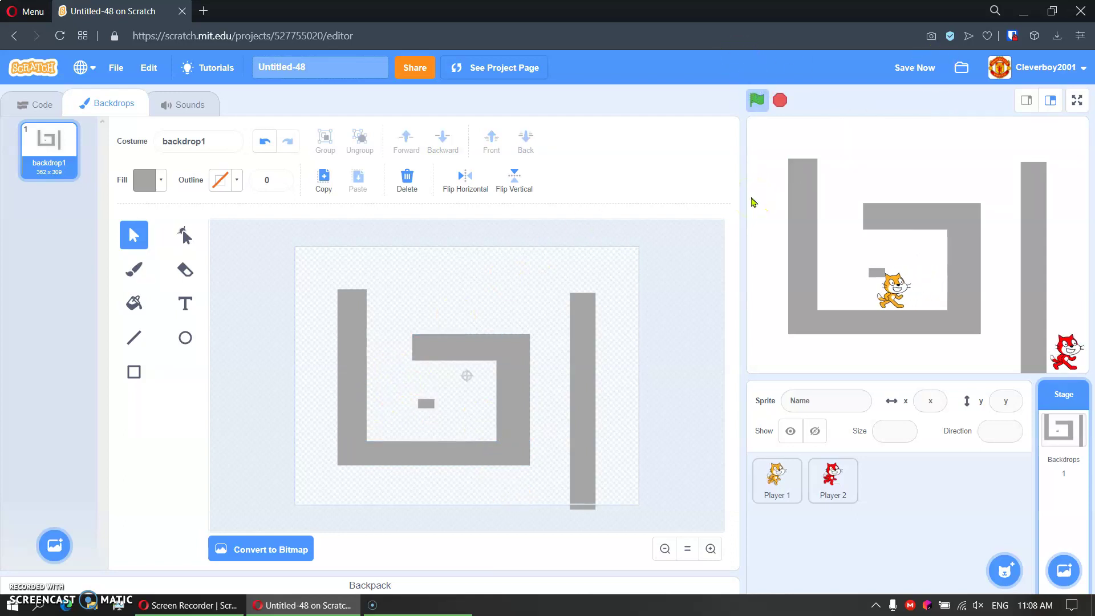
key("Up")
key("Left")
key("Right")
key("Left")
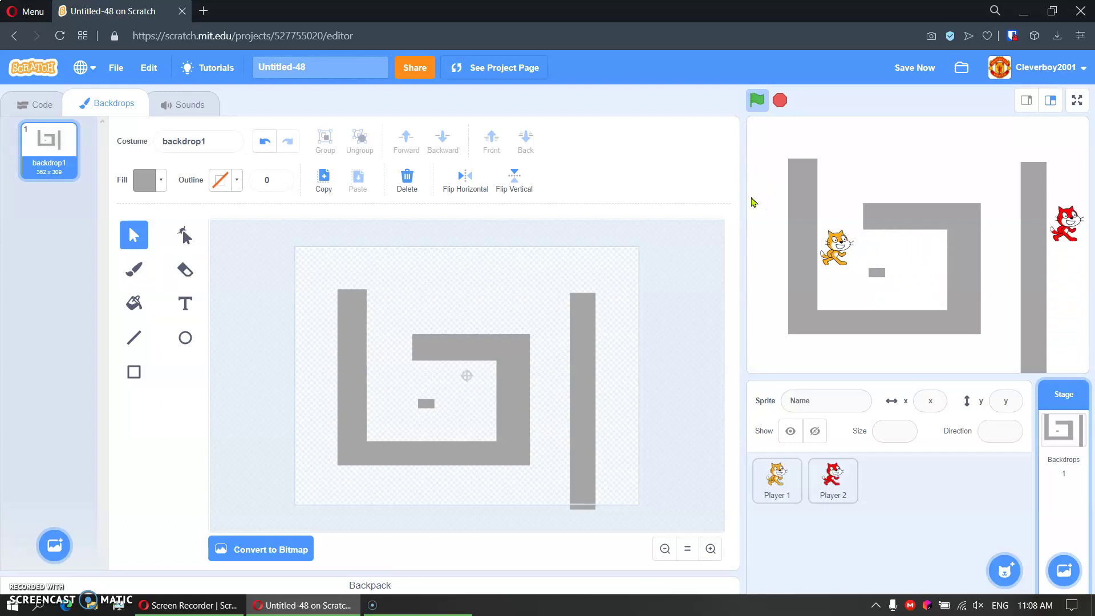
key("Up")
key("Up")
key("Right")
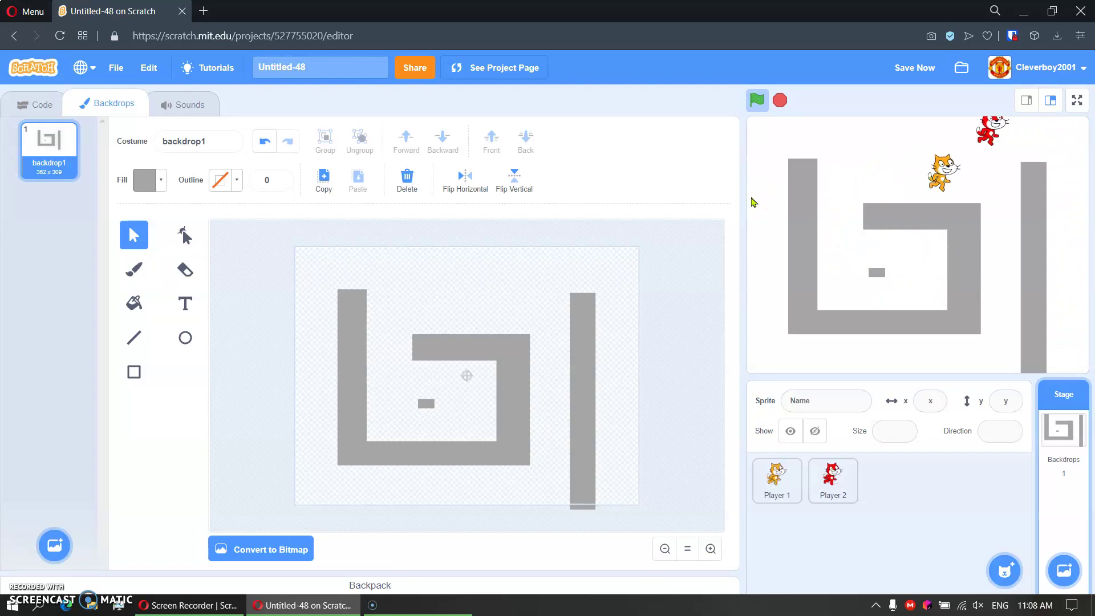
key("Left")
key("Right")
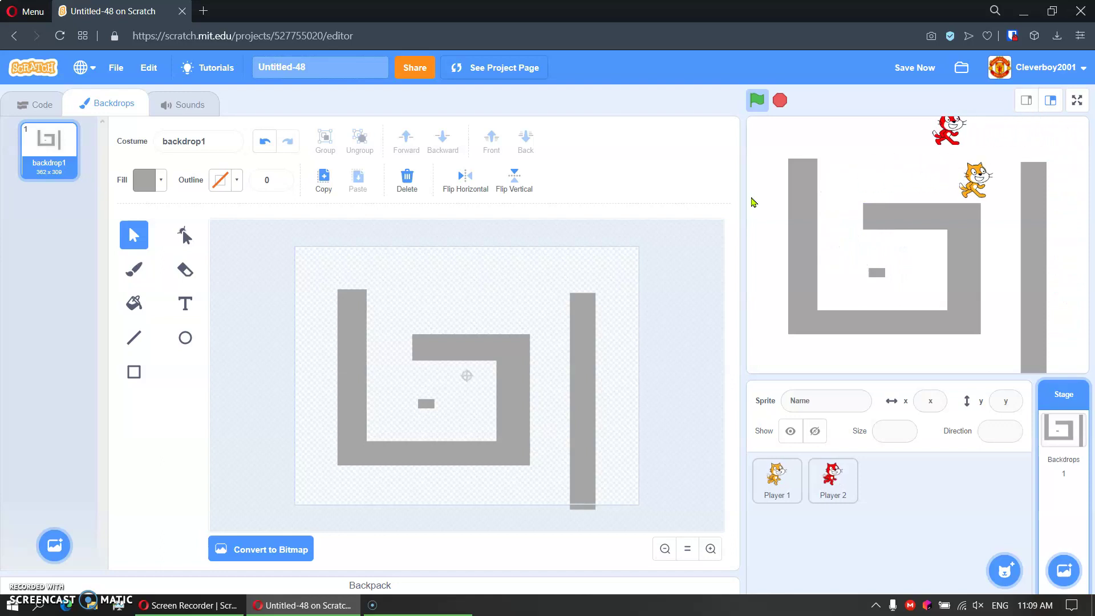
key("Left")
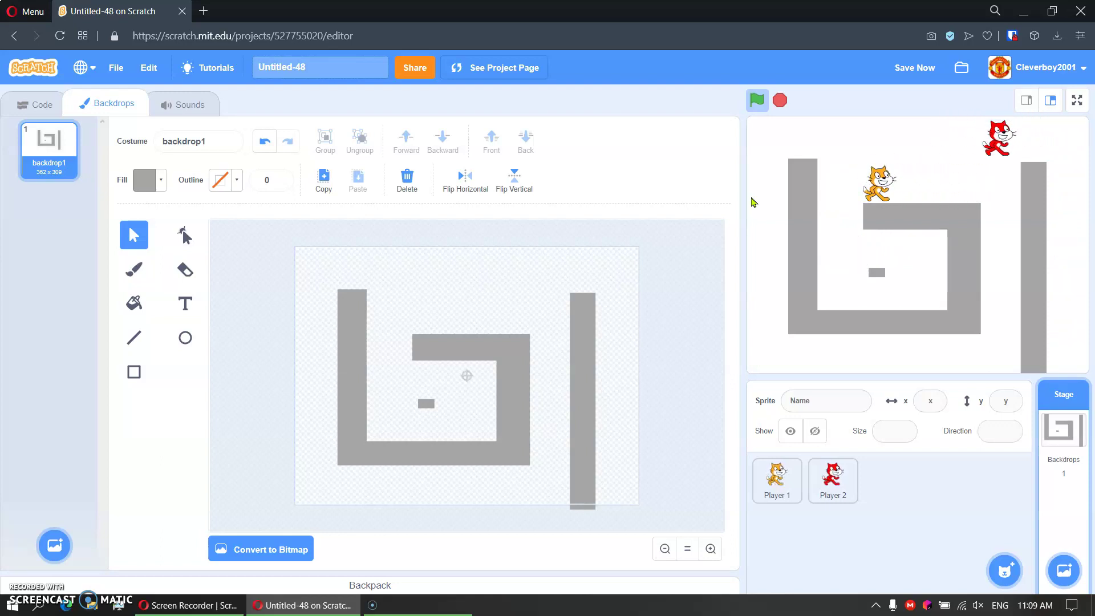
key("Up")
key("Left")
key("Left")
key("Down")
key("Right")
key("Right")
key("Down")
key("Left")
key("Down")
key("Right")
key("Down")
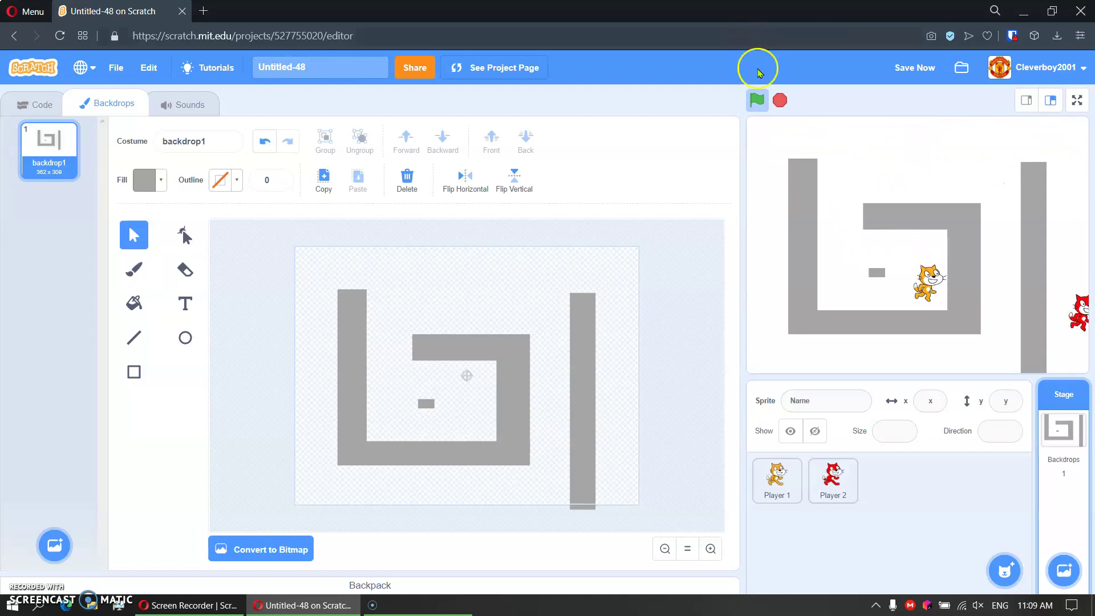
Stop the game and stretch the small grey block upward into a taller wall.
left_click(776, 96)
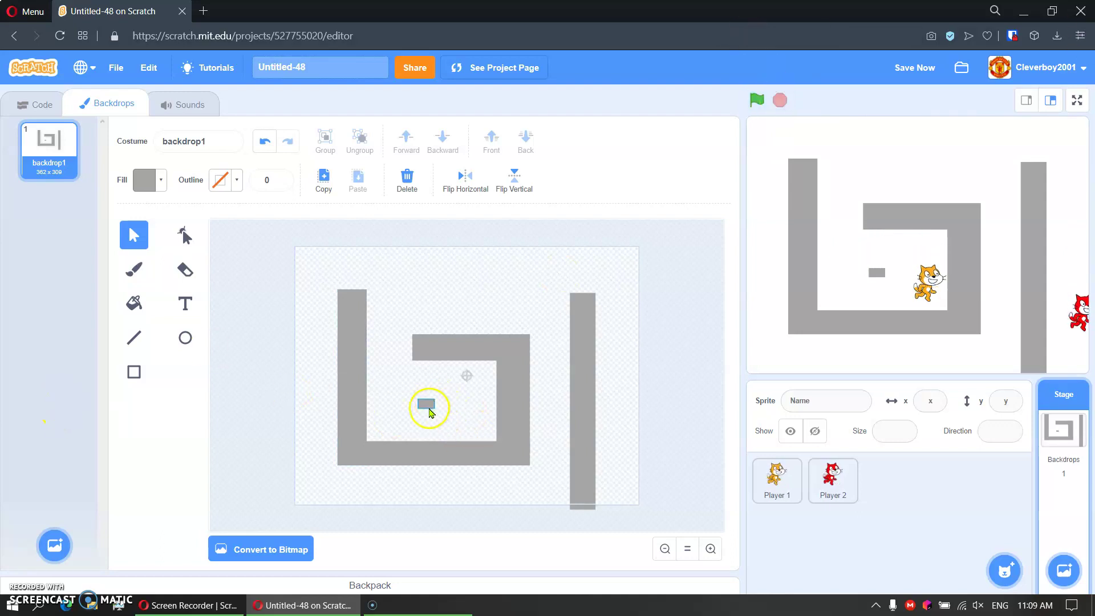
left_click(429, 410)
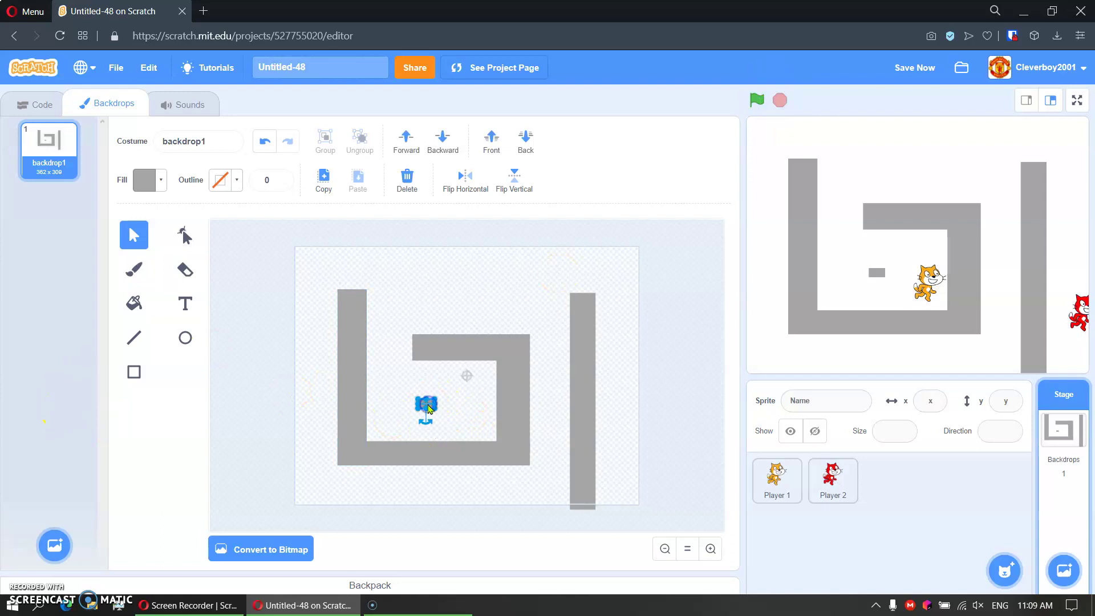
left_click_drag(434, 441, 442, 407)
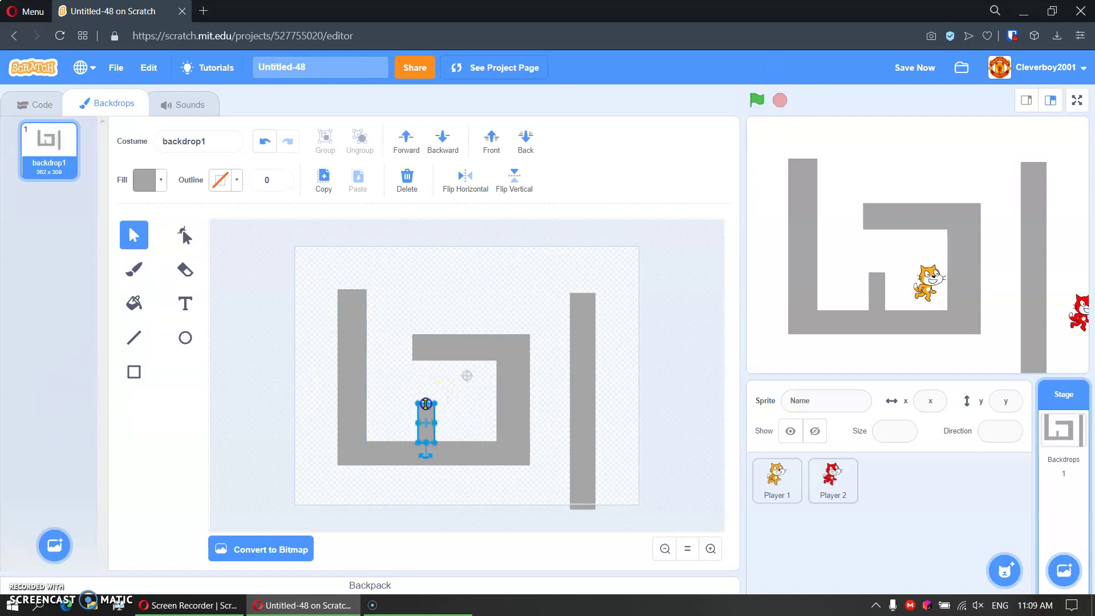
left_click(467, 385)
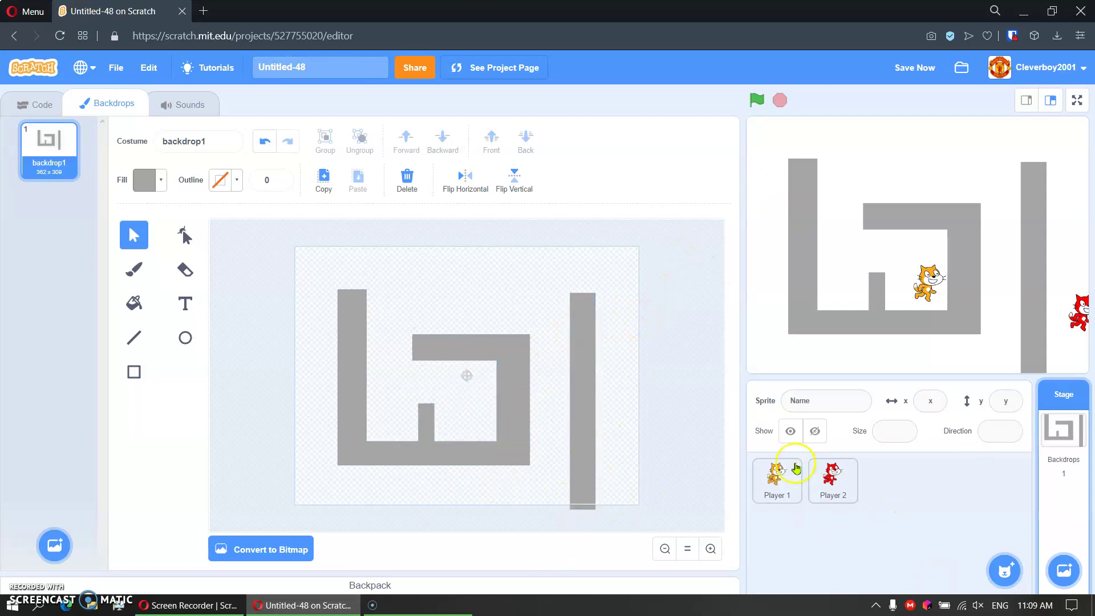
Start a new Player 1 green-flag script with a forever loop holding an if block.
left_click(42, 104)
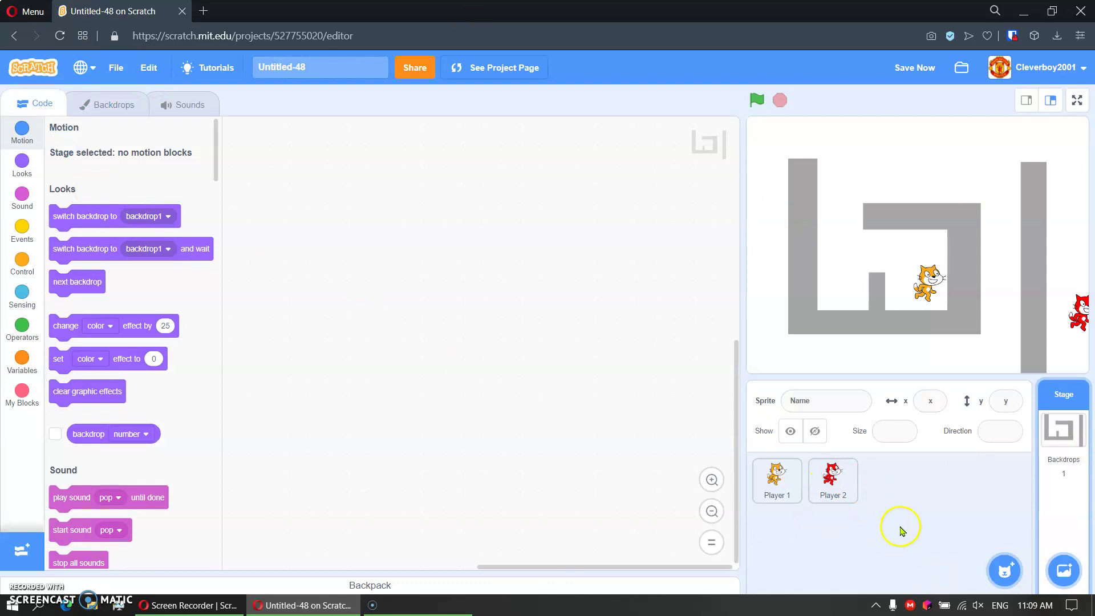
left_click(778, 479)
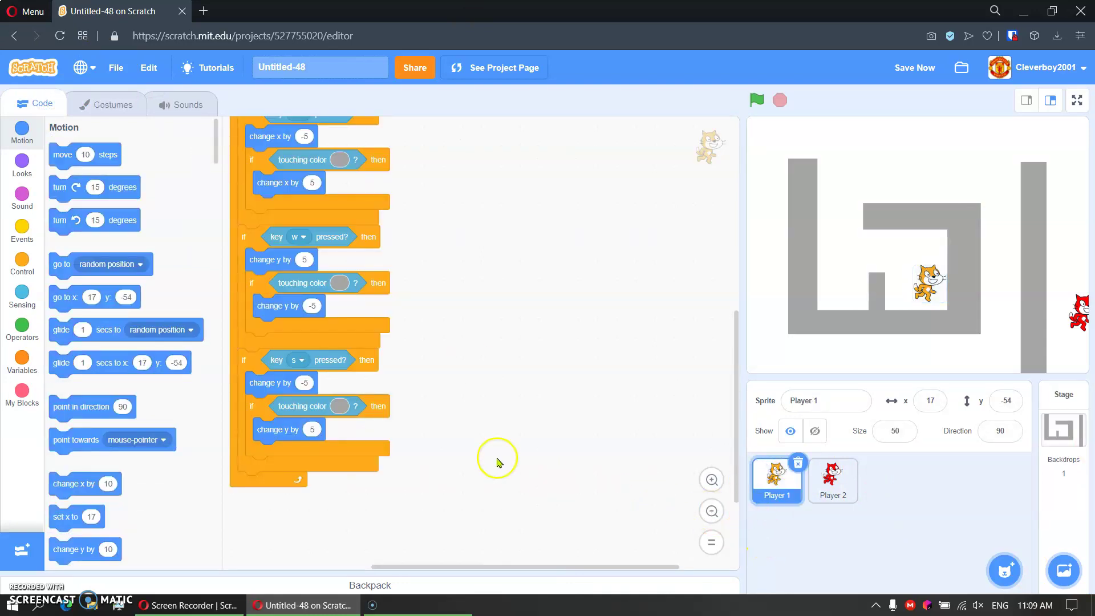
scroll(499, 463, "up", 5)
scroll(465, 428, "down", 3)
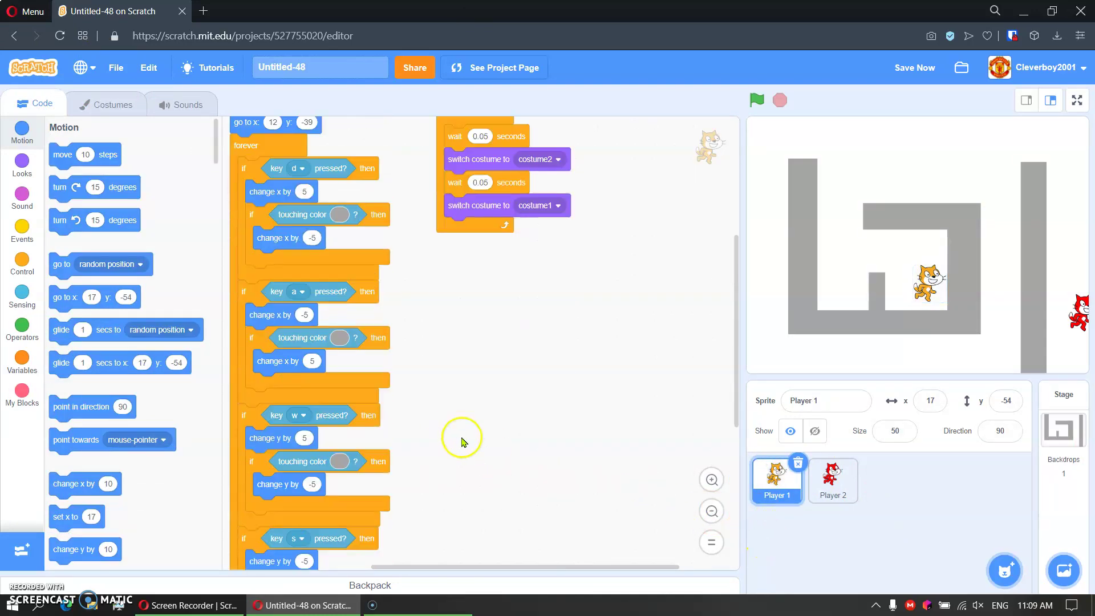
left_click(24, 258)
left_click_drag(436, 286, 479, 329)
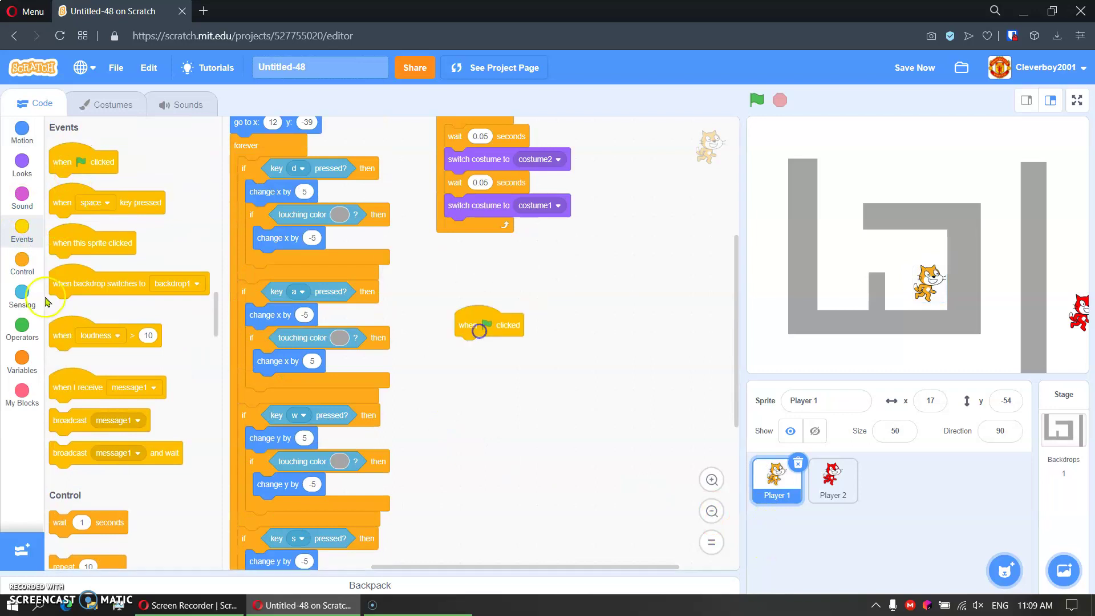
left_click(22, 261)
mouse_move(74, 287)
left_mouse_down()
mouse_move(514, 346)
mouse_move(510, 361)
left_mouse_up()
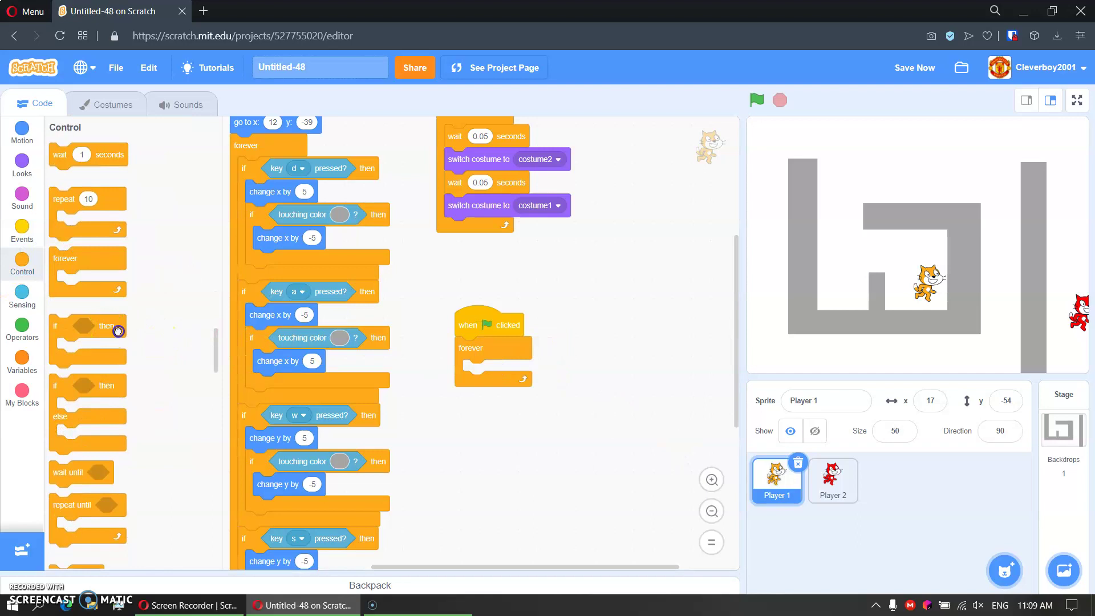
left_click_drag(123, 335, 536, 379)
Make the if condition 'touching Player 2' and begin creating a new variable.
left_click(23, 293)
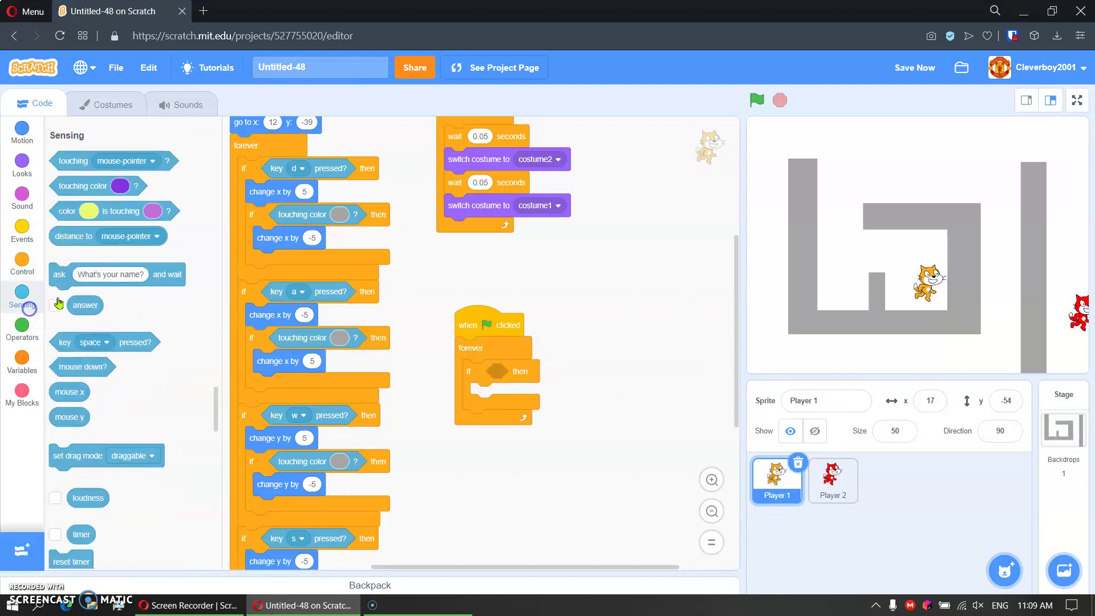
left_click_drag(73, 152, 563, 379)
left_click(587, 371)
left_click(525, 455)
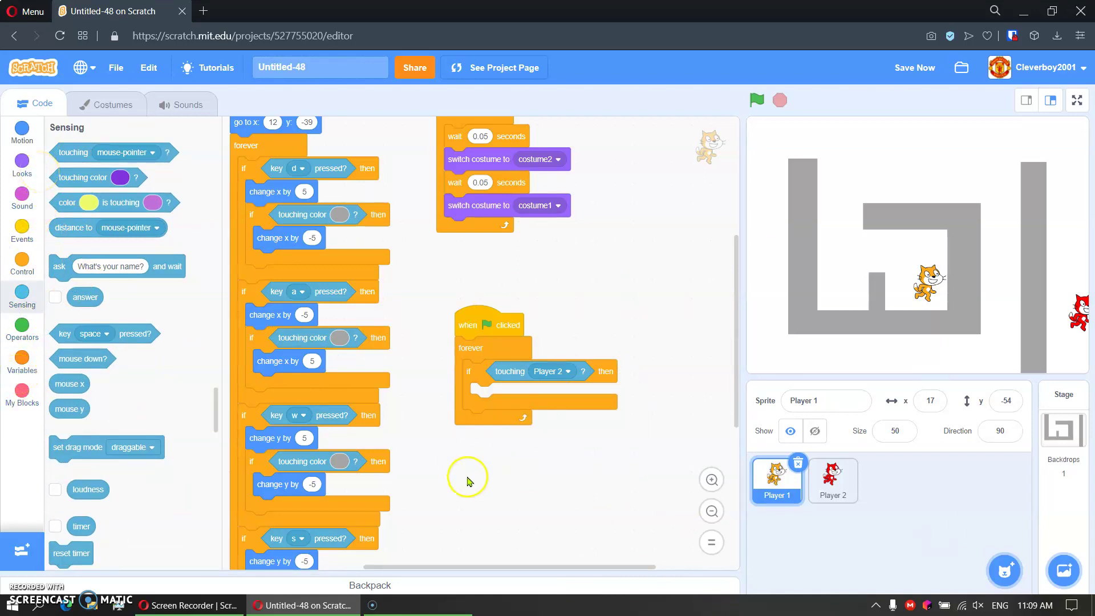
scroll(468, 484, "up", 2)
scroll(472, 480, "down", 4)
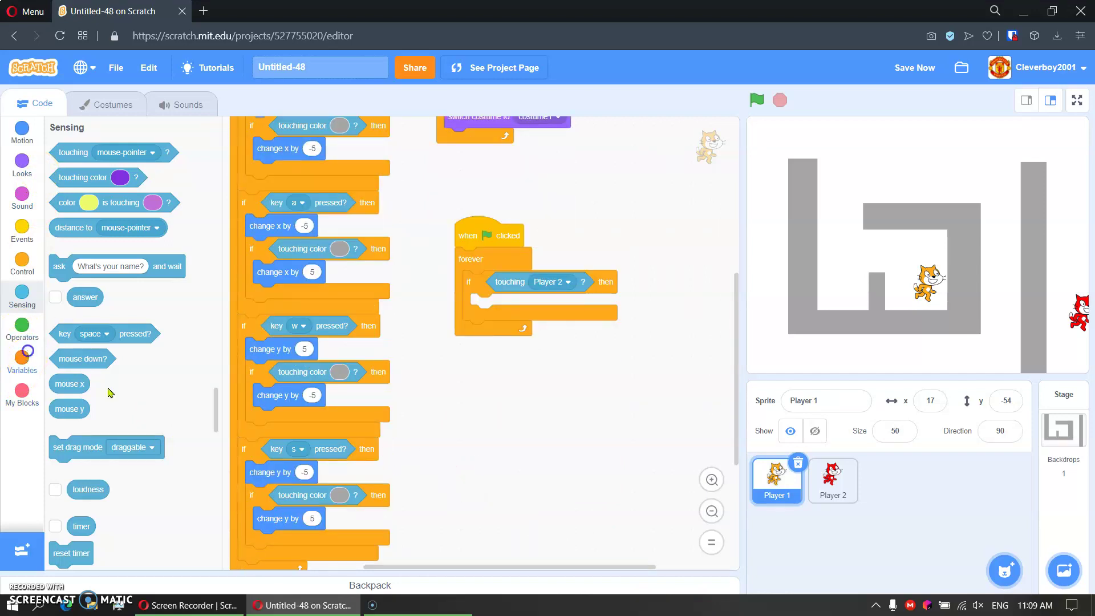
left_click(22, 359)
scroll(290, 443, "up", 3)
left_click(108, 154)
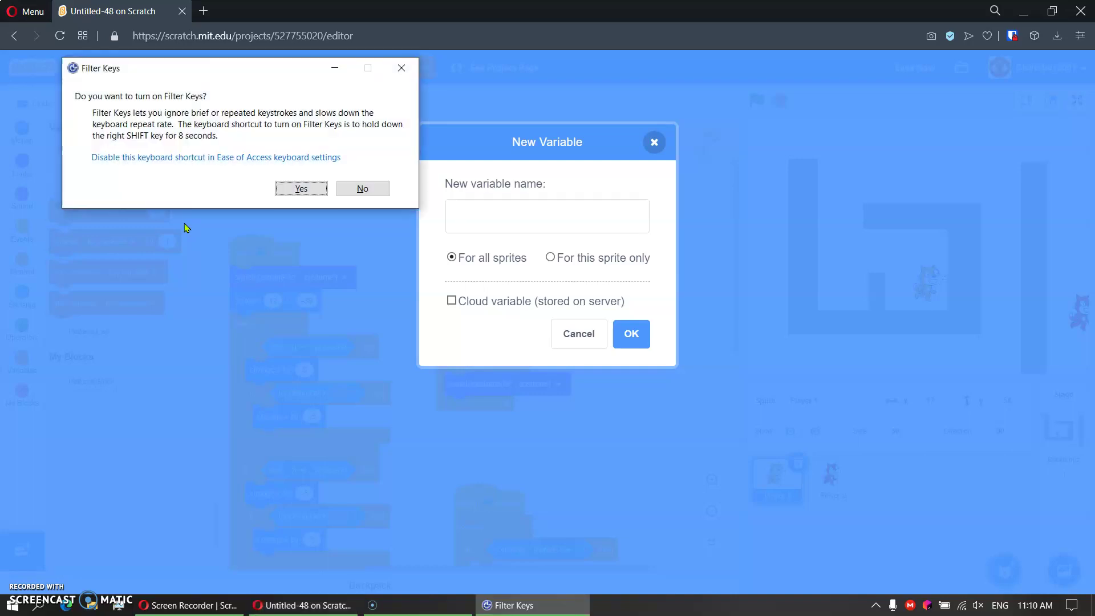
Dismiss the Filter Keys prompt and create the sprite-only variable Mode.
left_click(362, 188)
type("Mode")
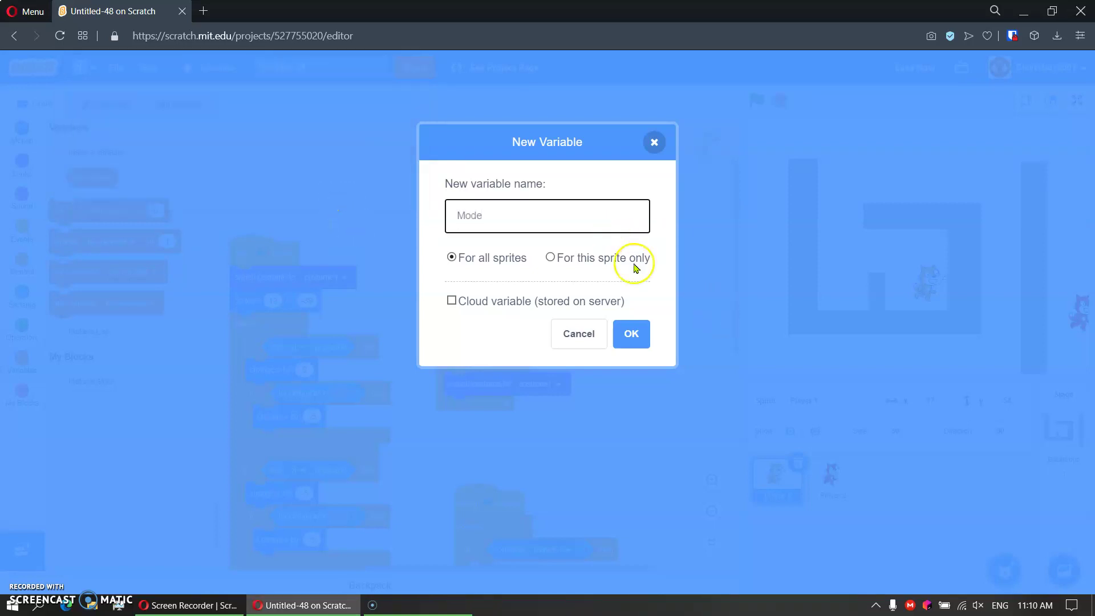
left_click(590, 259)
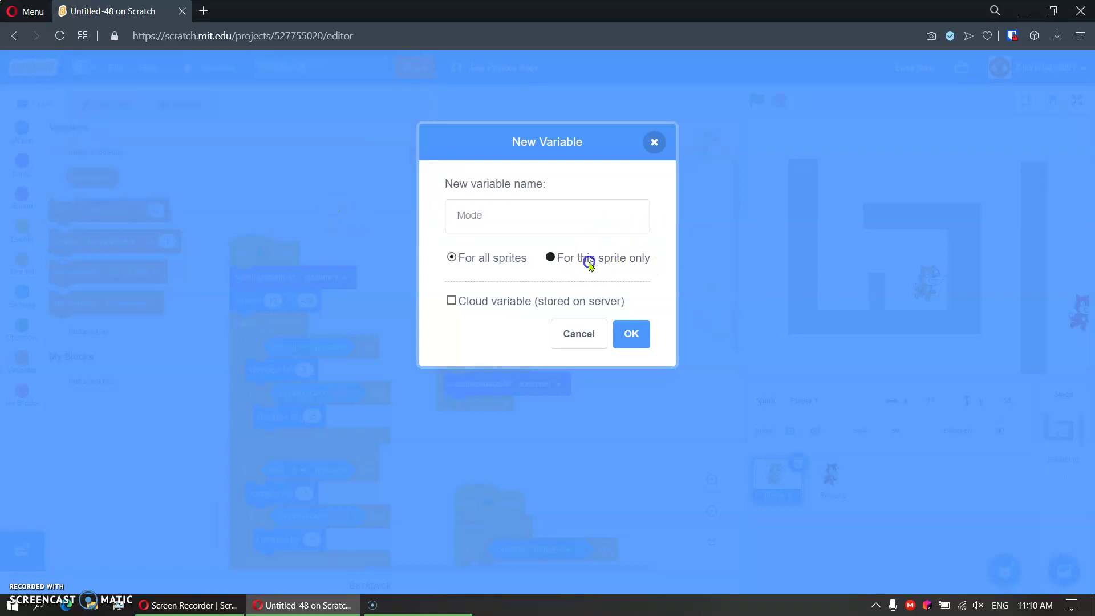
left_click(626, 335)
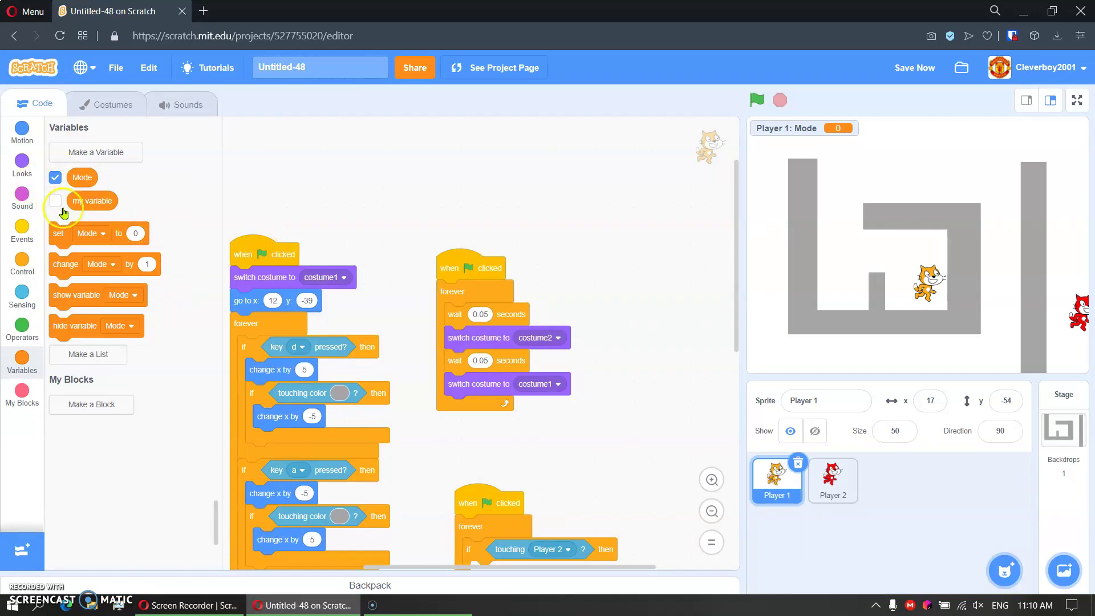
scroll(395, 366, "down", 3)
scroll(394, 366, "down", 2)
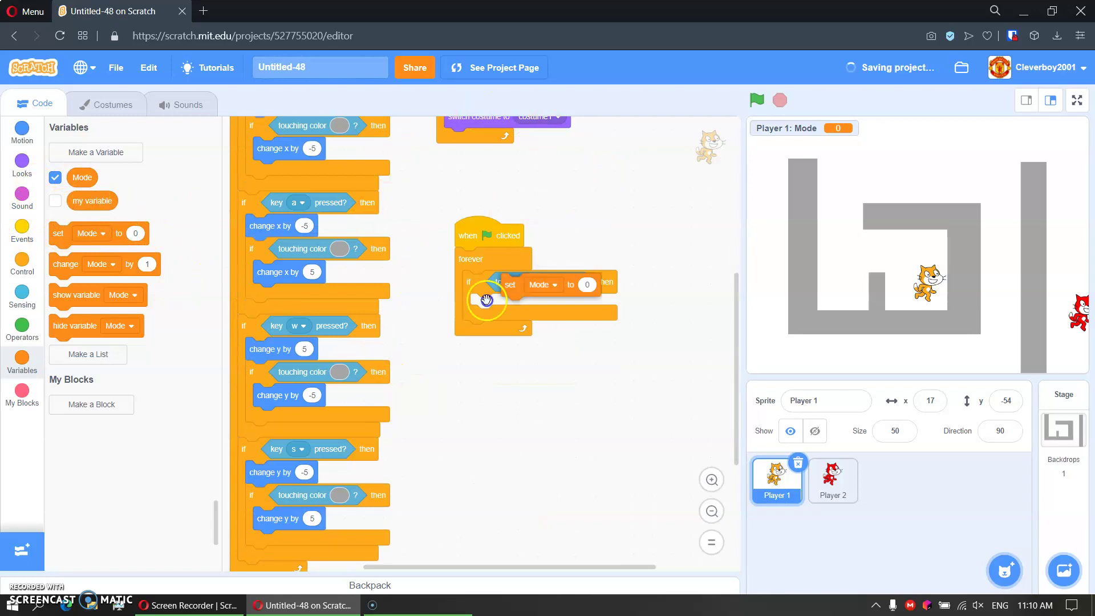
Inside the touching-Player 2 check, set Mode to It, then wait 5 seconds.
left_click_drag(58, 231, 478, 303)
left_click(557, 305)
type("it")
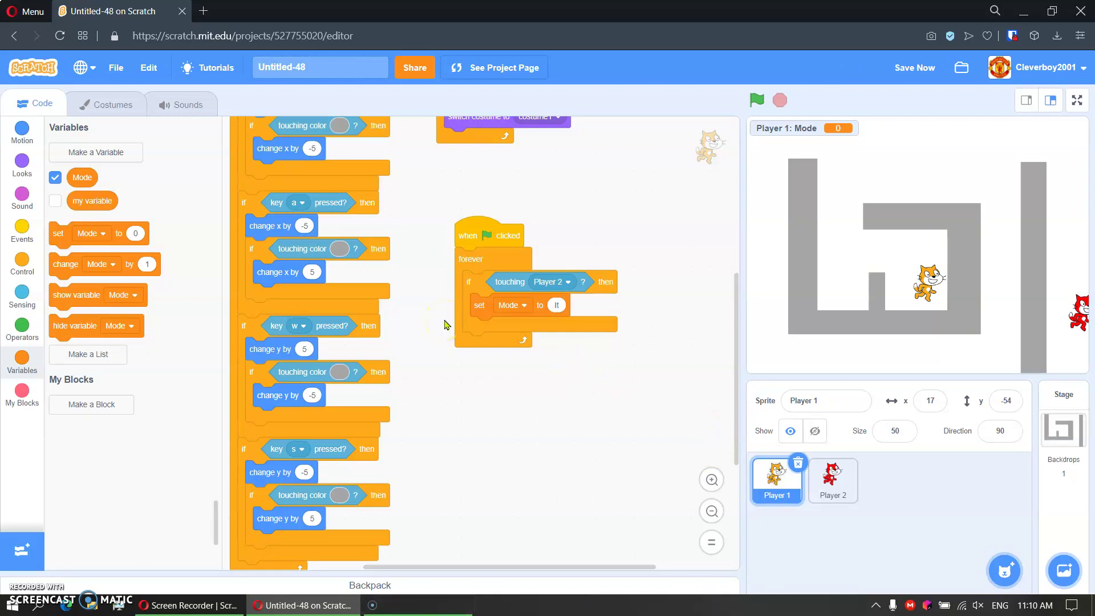
scroll(533, 423, "up", 2)
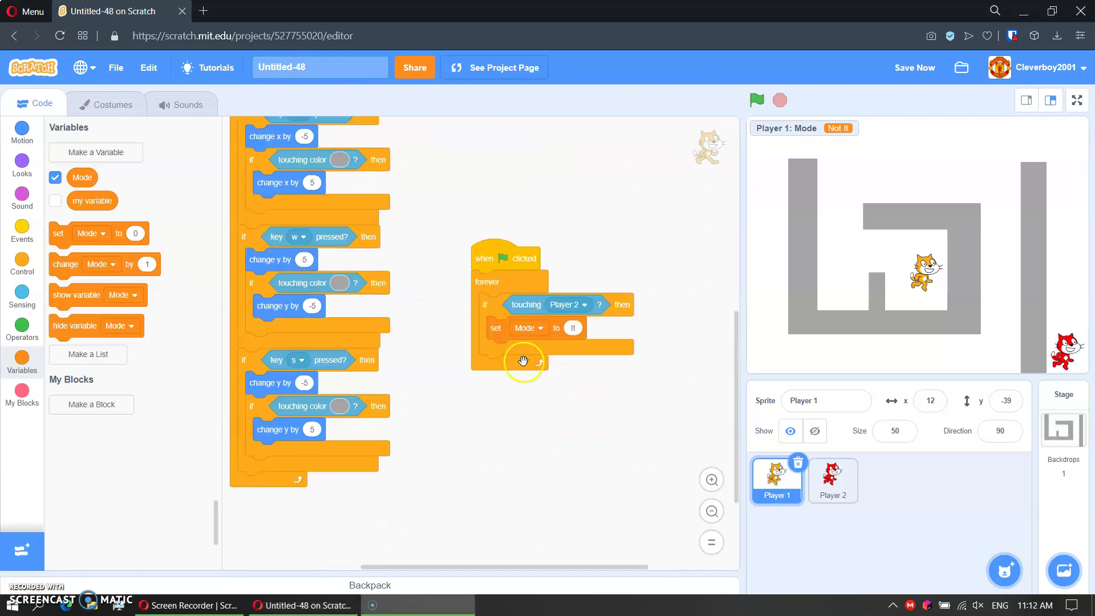
scroll(523, 361, "up", 2)
left_click(22, 266)
left_click_drag(61, 154, 514, 445)
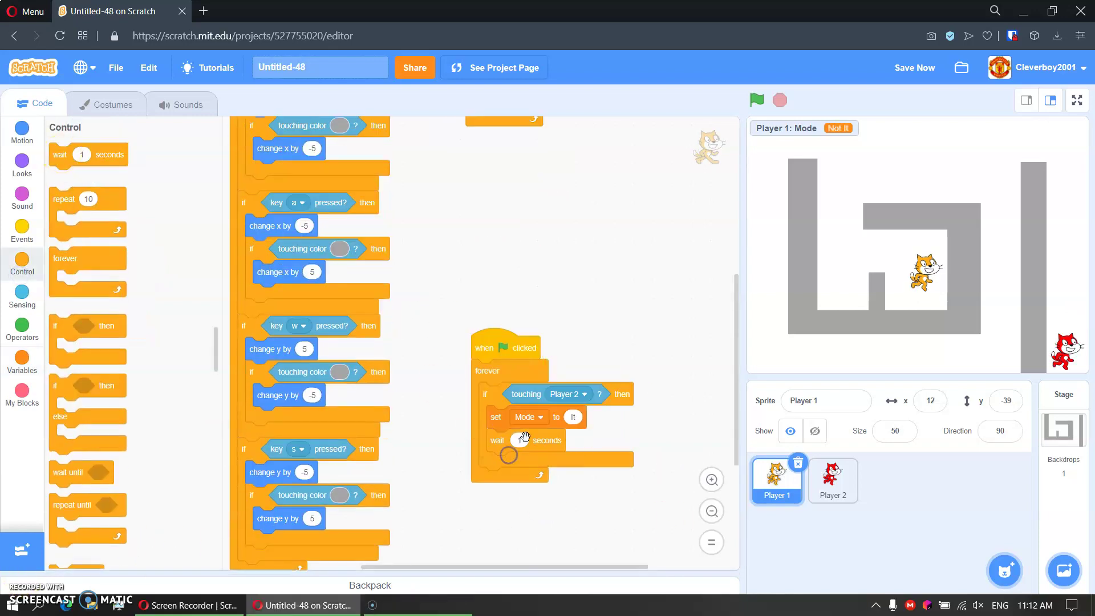
left_click(524, 439)
scroll(540, 523, "up", 3)
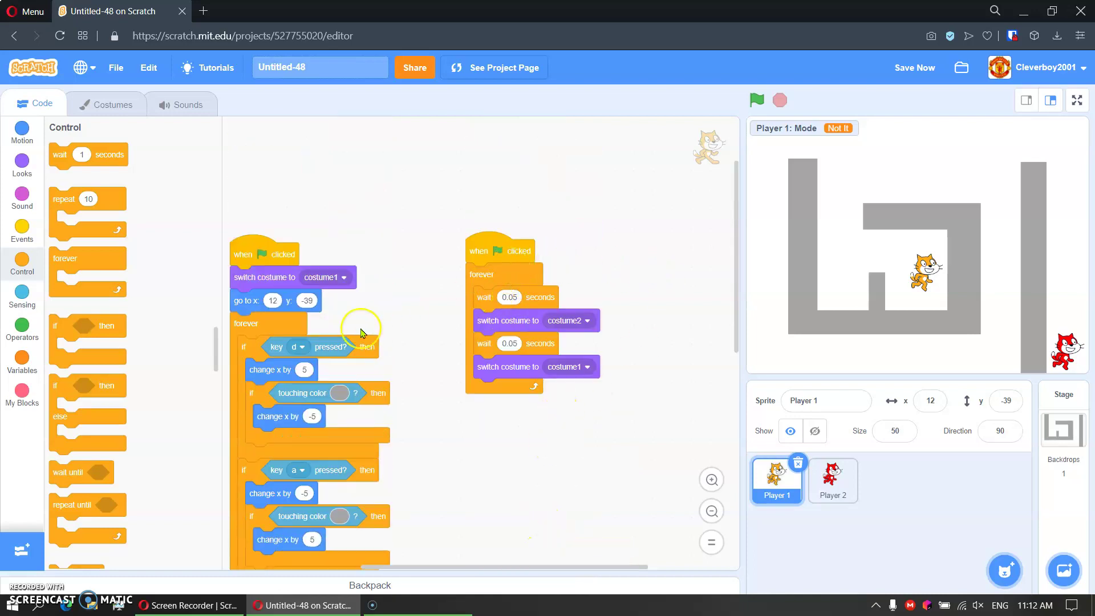
Wrap Player 1's walking animation in an if-else testing Mode = Not It.
left_click_drag(74, 385, 488, 283)
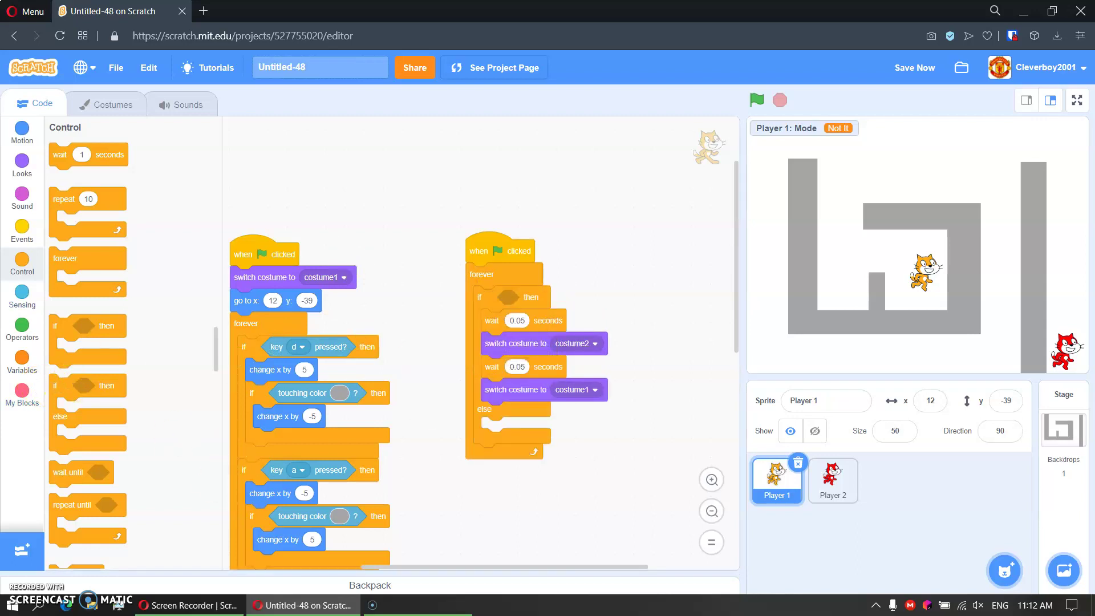
left_click(21, 326)
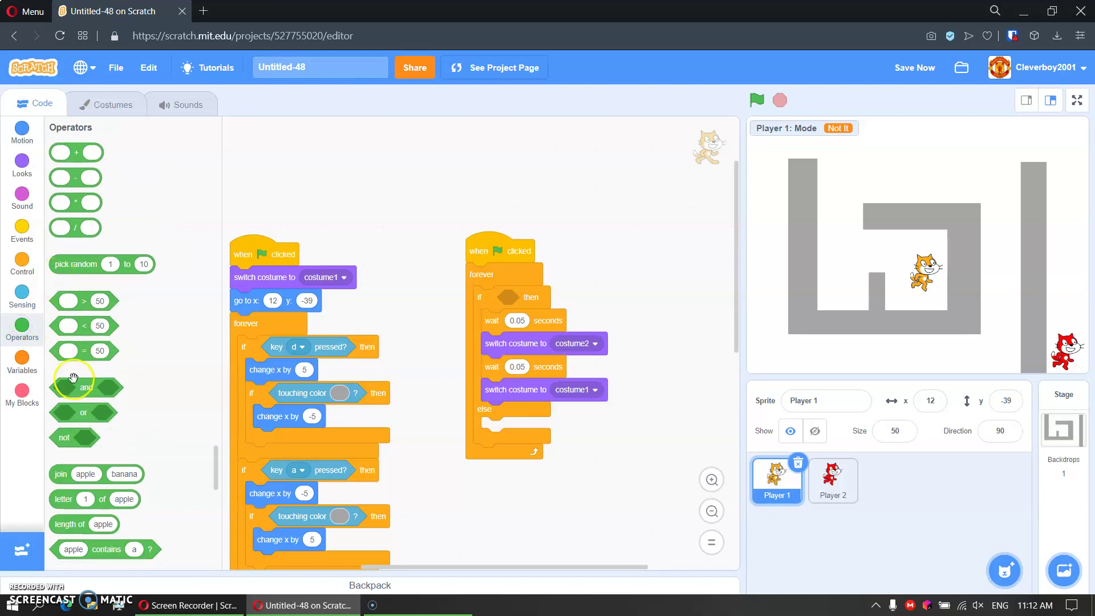
mouse_move(82, 321)
left_mouse_down()
mouse_move(294, 331)
mouse_move(513, 288)
mouse_move(554, 318)
mouse_move(548, 297)
left_mouse_up()
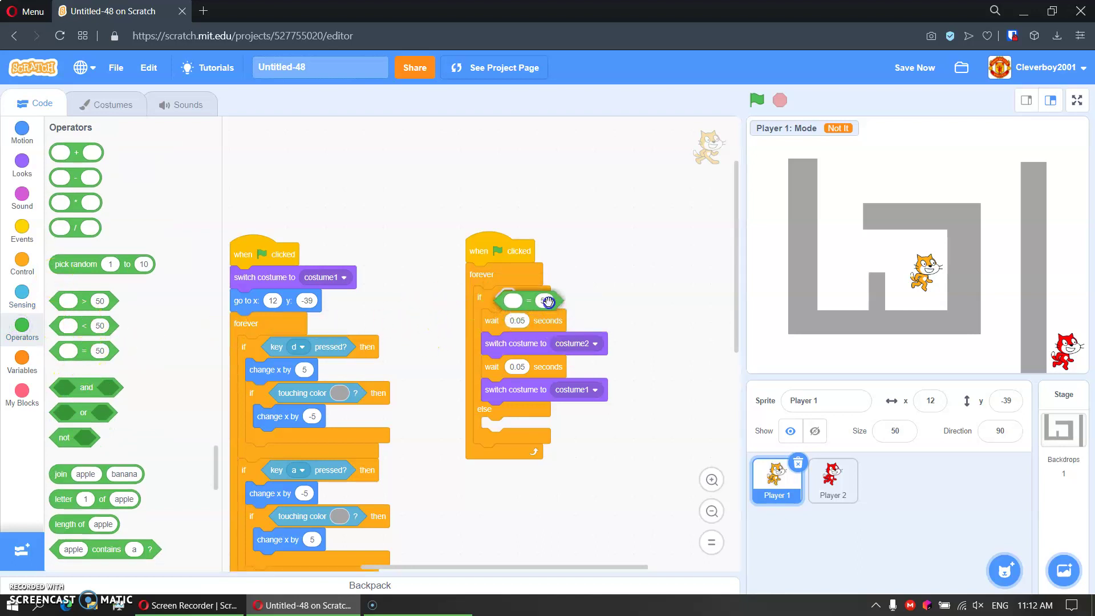
left_click(16, 368)
left_click_drag(81, 177, 520, 298)
left_click(560, 299)
type("Not It")
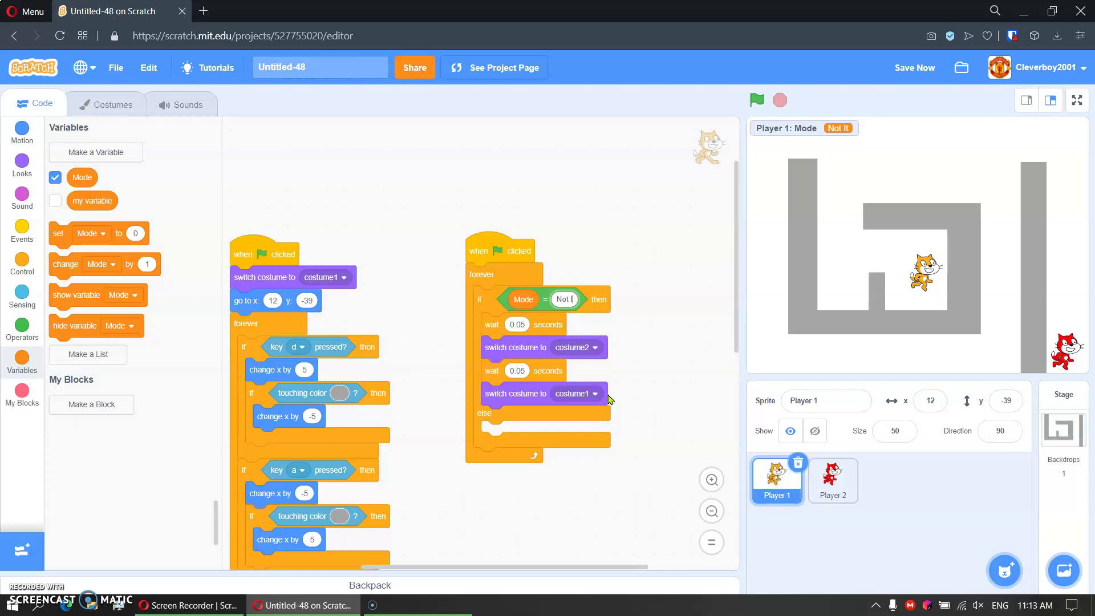
Duplicate the wait and costume blocks into the else branch, using costume4 and costume3.
right_click(483, 325)
left_click(519, 338)
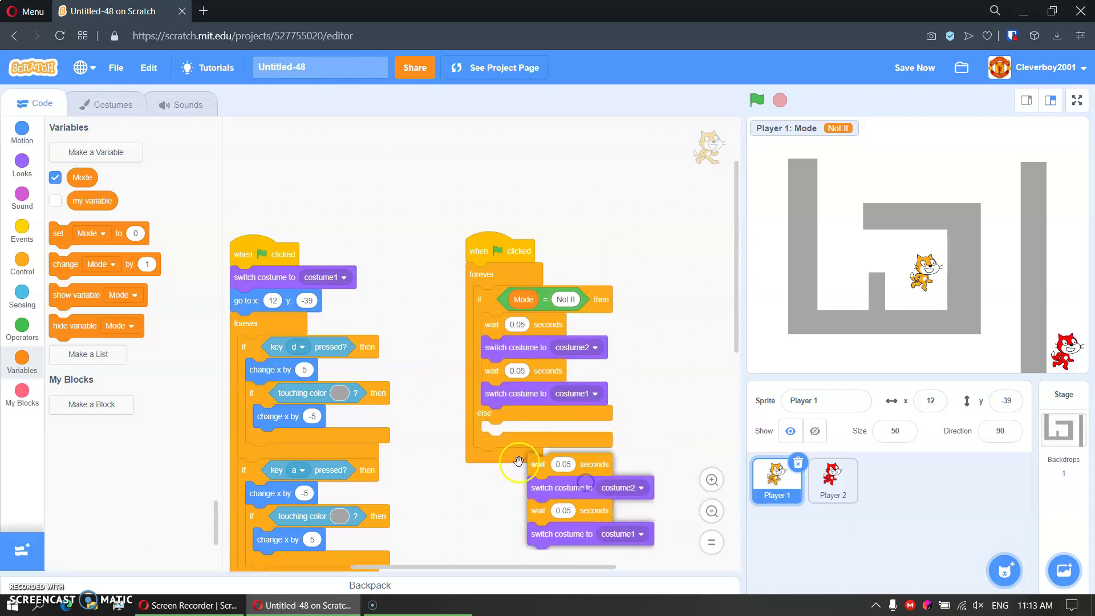
left_click(497, 432)
left_click(573, 456)
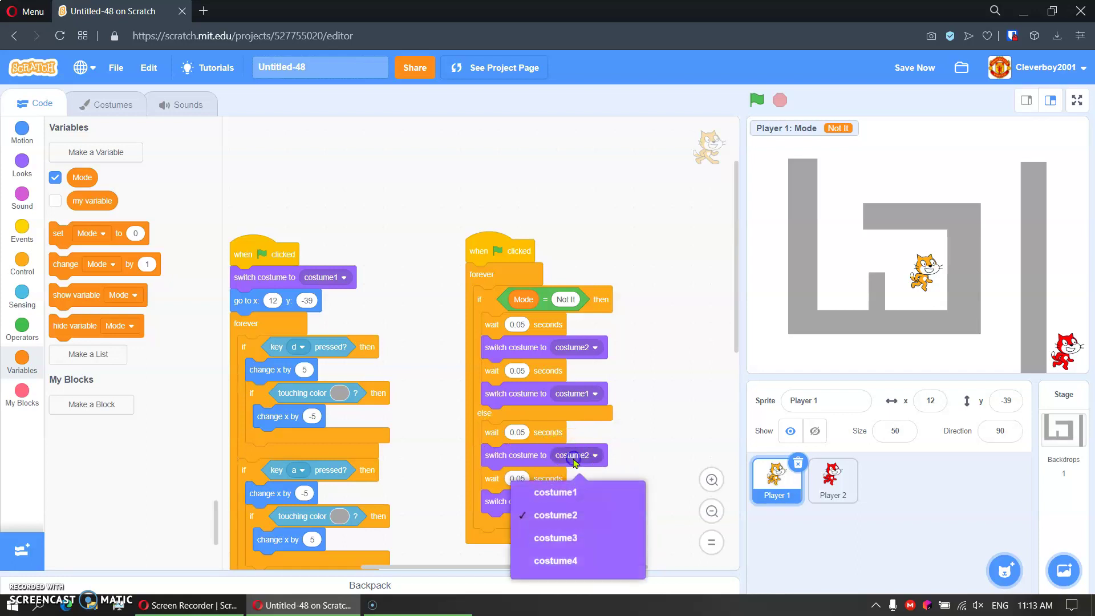
left_click(571, 538)
left_click(575, 503)
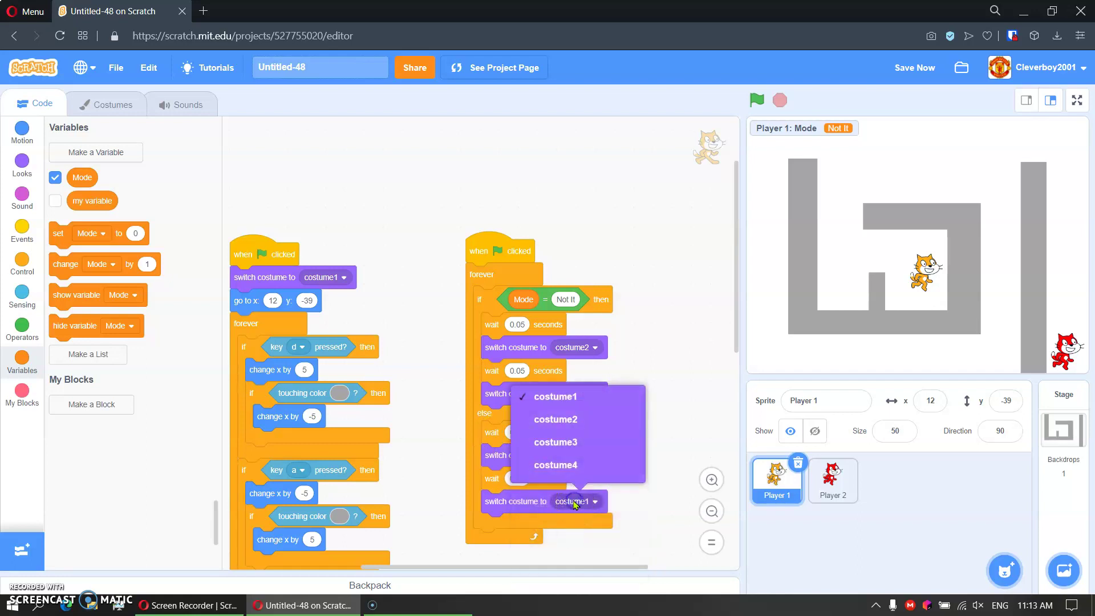
left_click(568, 447)
left_click(574, 455)
left_click(582, 558)
Place a 'set Mode to Not It' block atop Player 1's main flag script.
left_click_drag(416, 325, 488, 333)
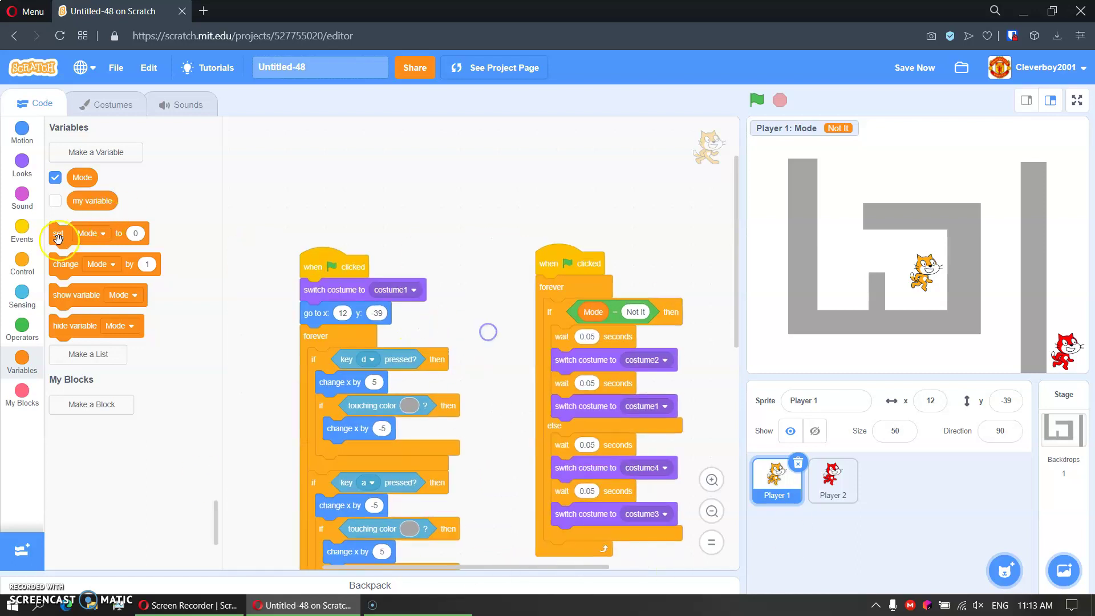
left_click_drag(146, 233, 385, 289)
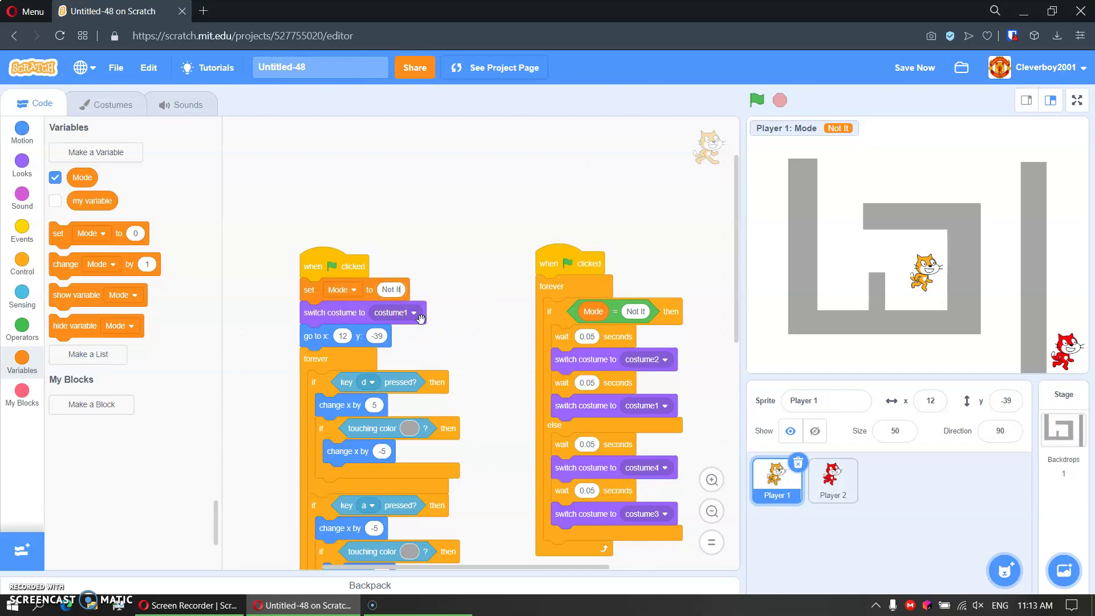
scroll(402, 319, "down", 3)
scroll(379, 312, "down", 5)
scroll(379, 308, "up", 3)
scroll(351, 326, "up", 3)
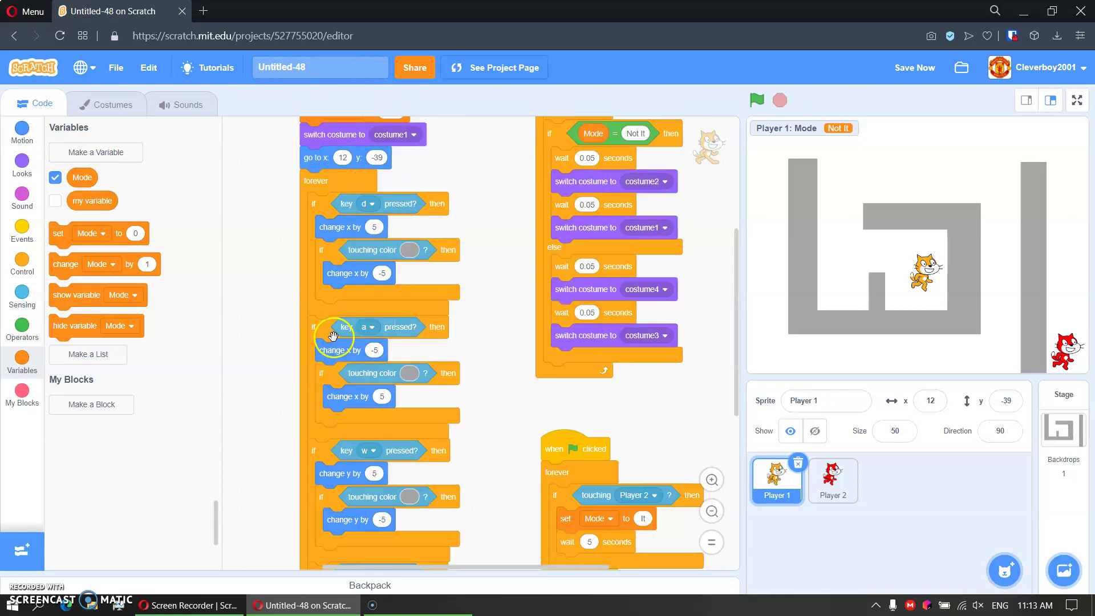
scroll(379, 417, "up", 2)
scroll(368, 416, "up", 2)
scroll(369, 402, "down", 4)
scroll(619, 469, "up", 2)
scroll(619, 469, "down", 2)
scroll(618, 465, "up", 4)
scroll(616, 464, "down", 4)
Copy the tag-check script to Player 2 and make it check touching Player 1.
left_click_drag(576, 450, 832, 480)
left_click(832, 479)
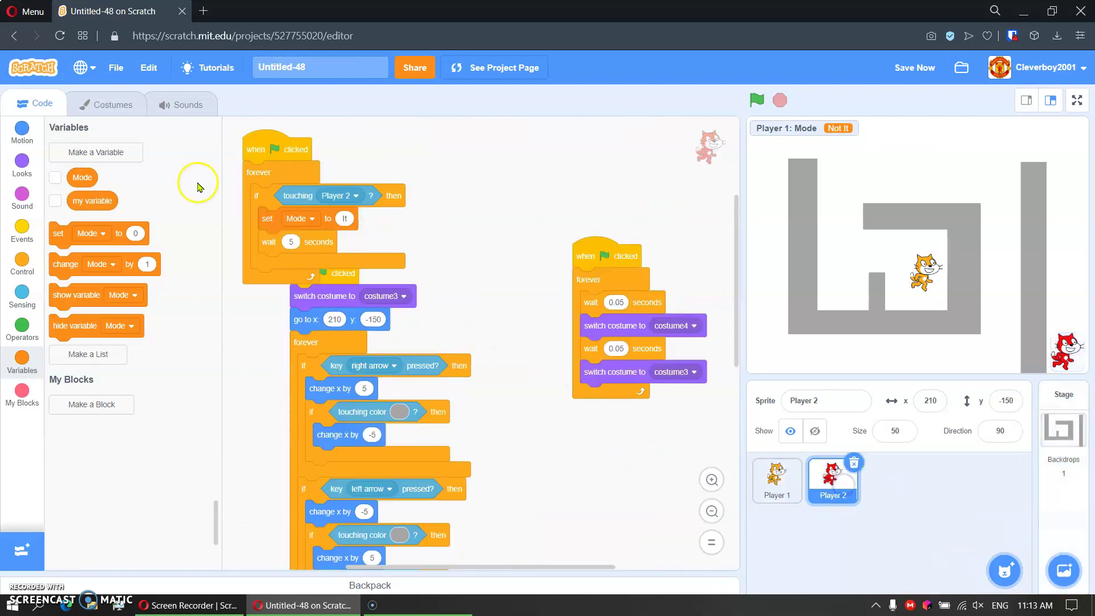
left_click_drag(257, 148, 552, 473)
scroll(580, 386, "down", 4)
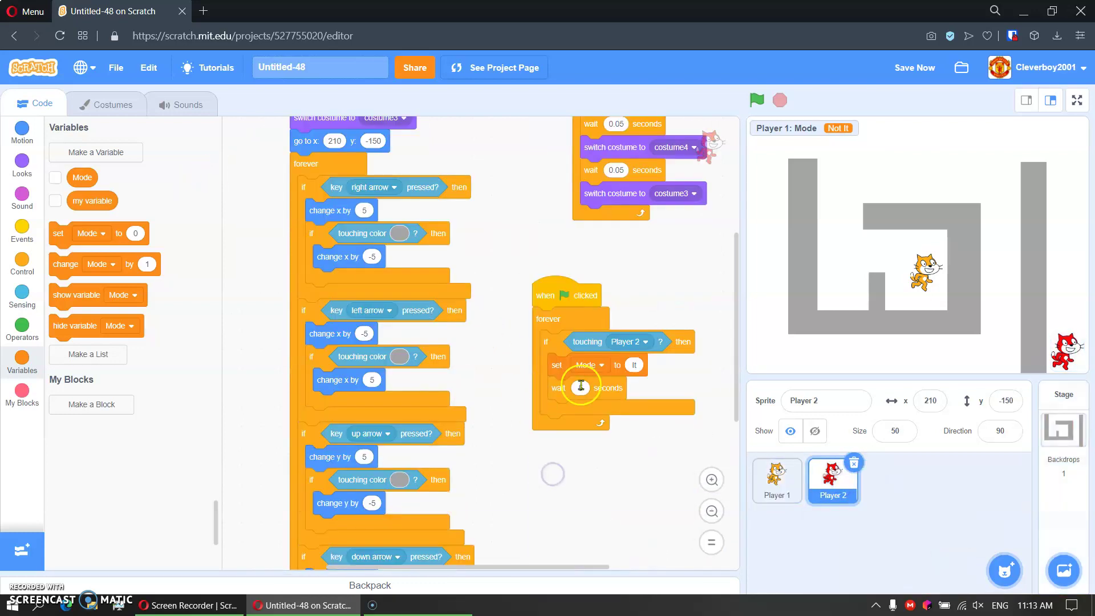
left_click(630, 345)
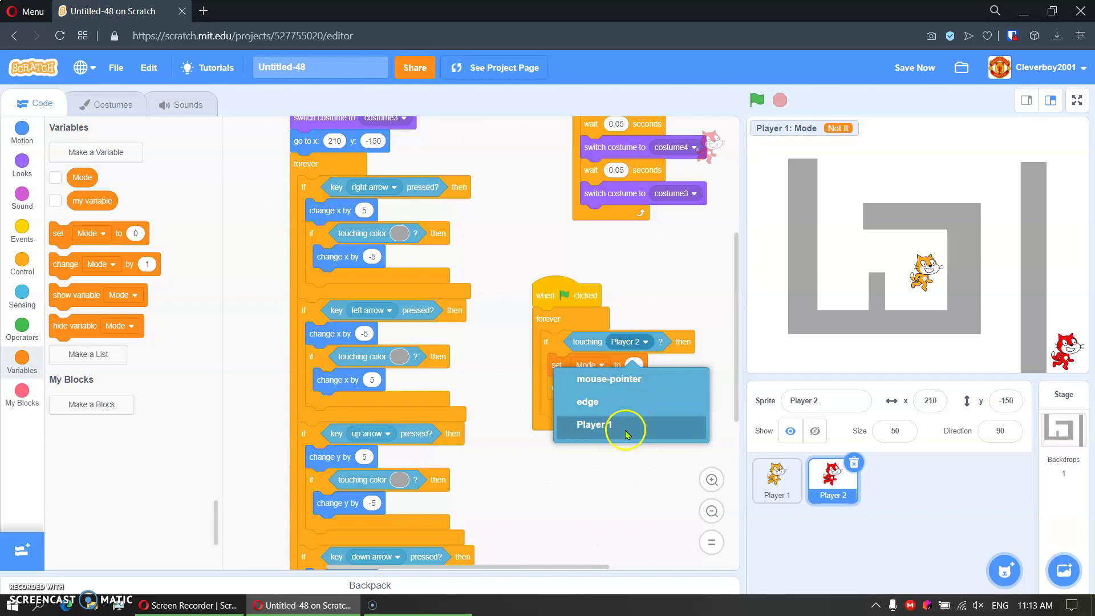
left_click(626, 423)
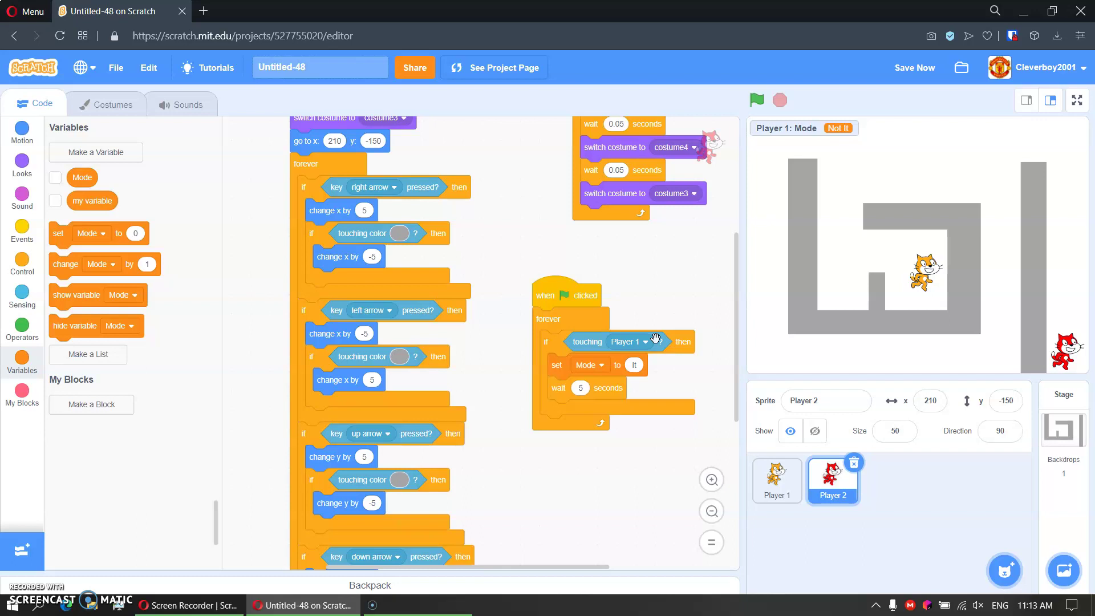
left_click(637, 363)
Wrap Player 1's touching Player 2 check inside an and condition.
left_click(773, 480)
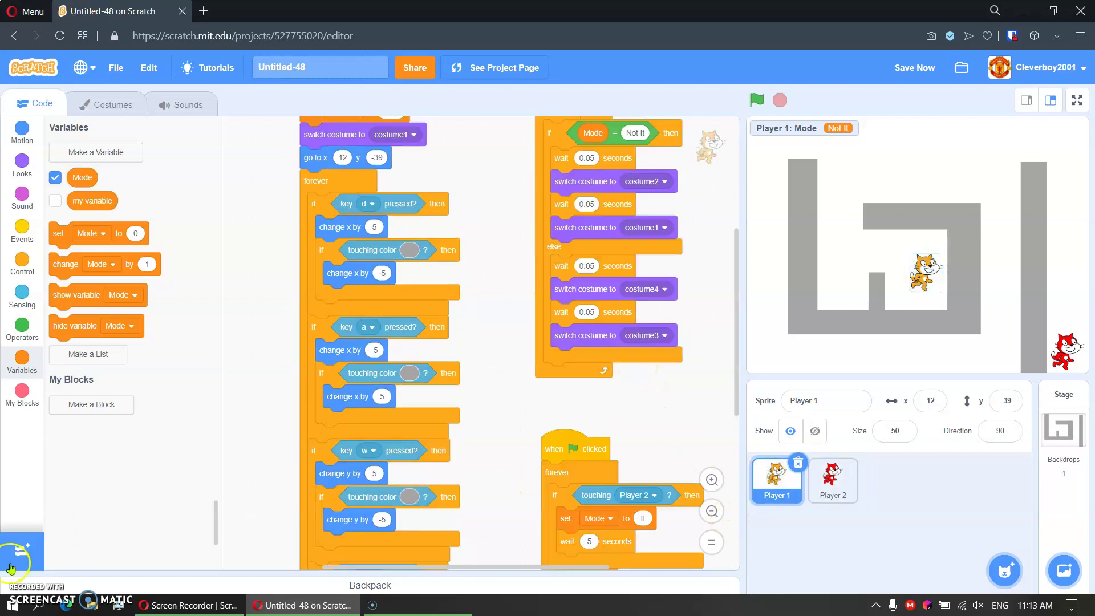
scroll(513, 342, "down", 2)
left_click_drag(594, 405, 507, 520)
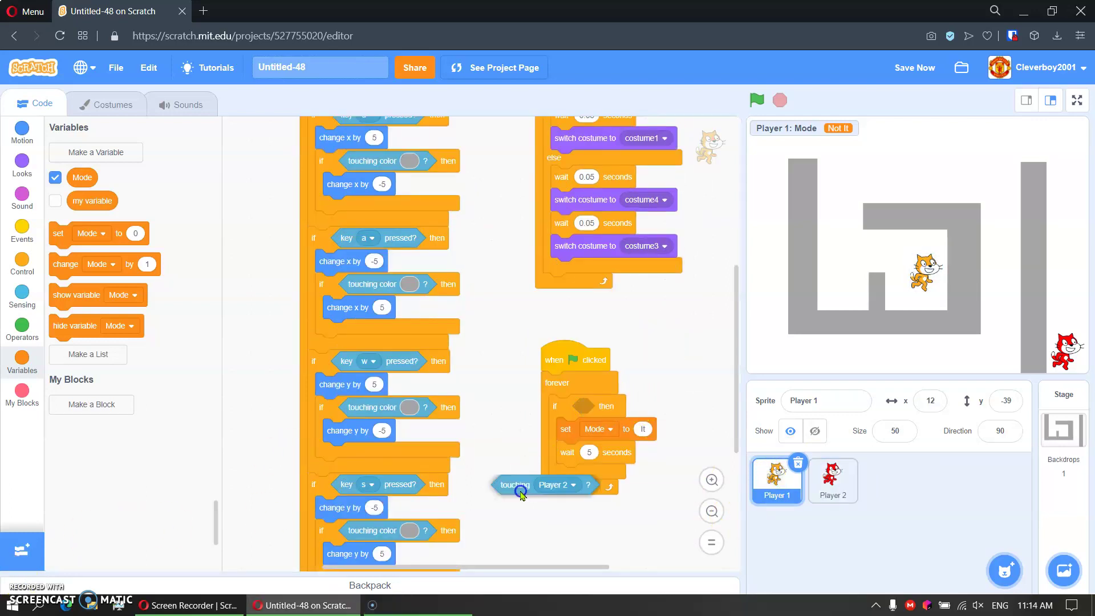
left_click_drag(498, 475, 431, 463)
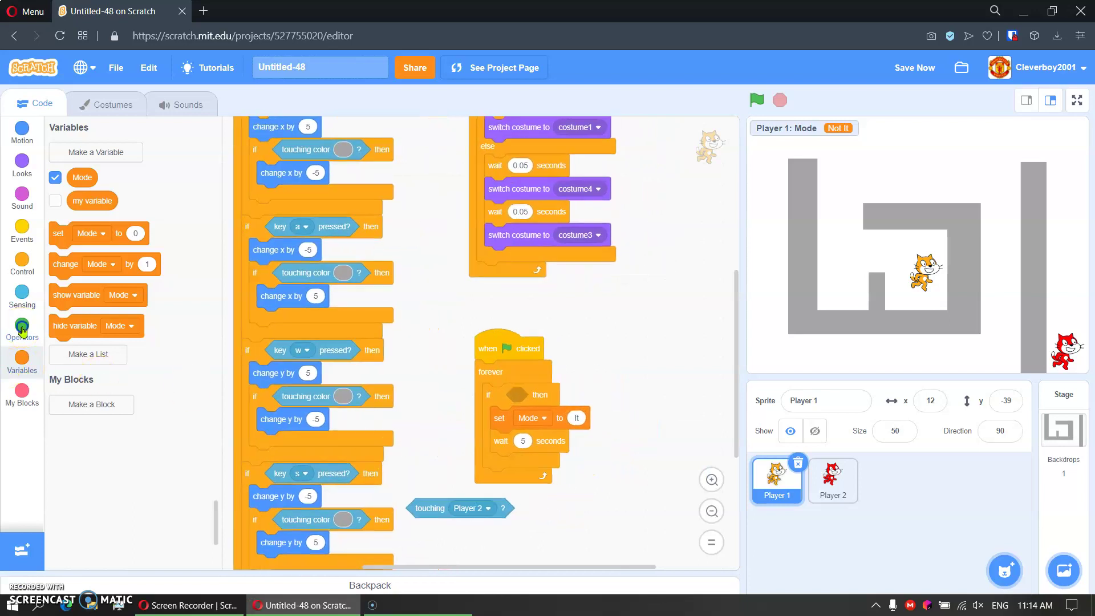
left_click(21, 330)
scroll(84, 386, "down", 1)
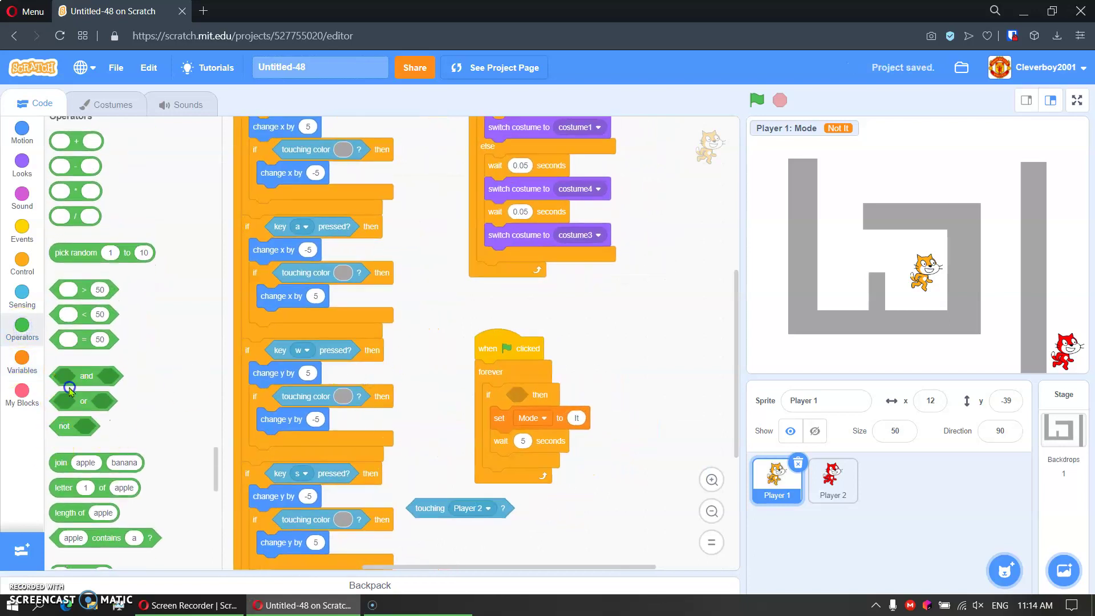
left_click_drag(69, 385, 519, 394)
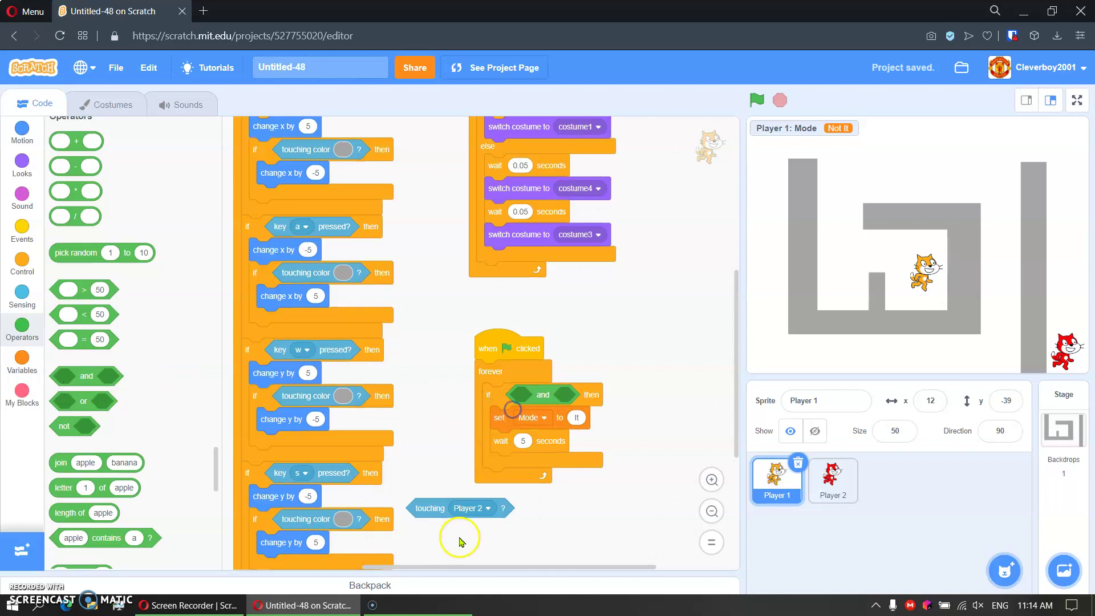
mouse_move(448, 514)
left_mouse_down()
mouse_move(502, 451)
mouse_move(525, 399)
left_mouse_up()
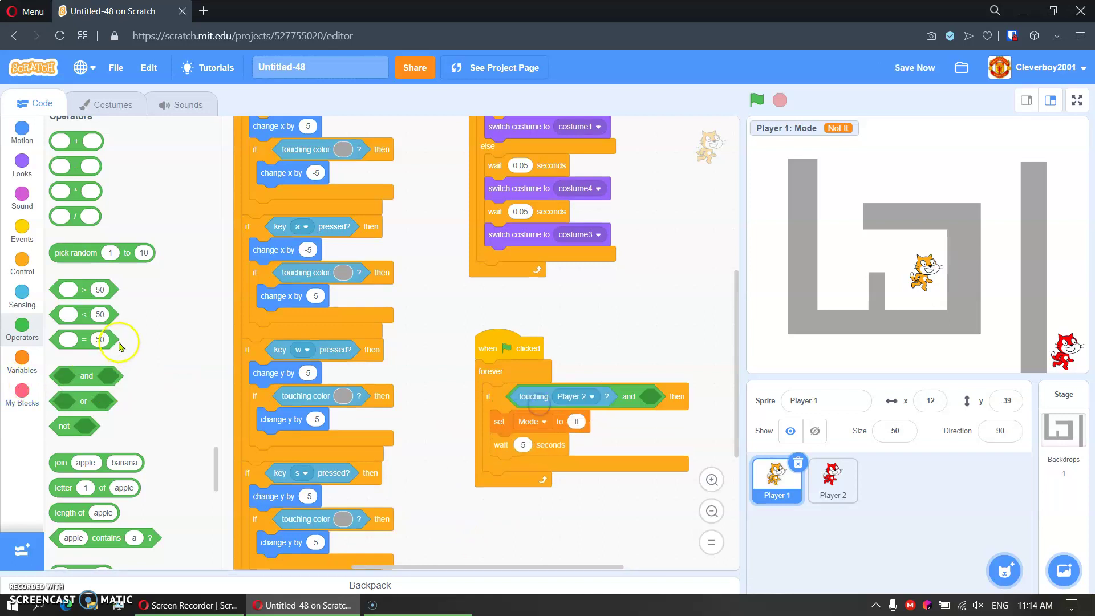
Make the and's second condition Mode = Not It.
left_click_drag(95, 340, 436, 342)
left_click_drag(670, 392, 672, 394)
scroll(675, 389, "up", 5)
right_click(535, 216)
left_click(571, 225)
scroll(645, 458, "down", 2)
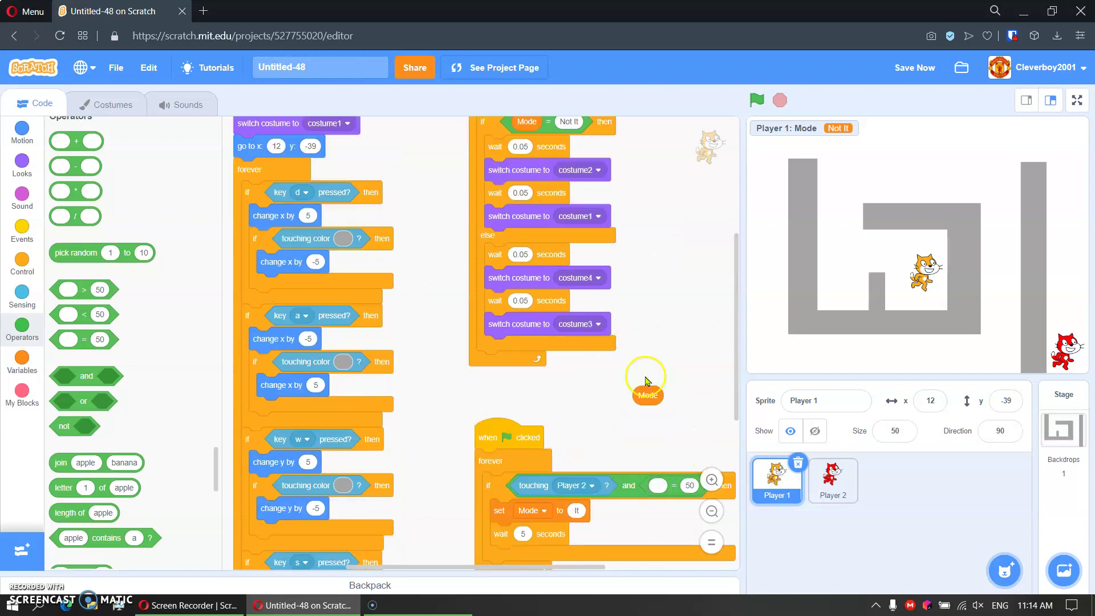
scroll(665, 463, "up", 2)
left_click(665, 463)
right_click(652, 427)
left_click(642, 377)
scroll(616, 317, "down", 4)
left_click_drag(531, 286, 549, 378)
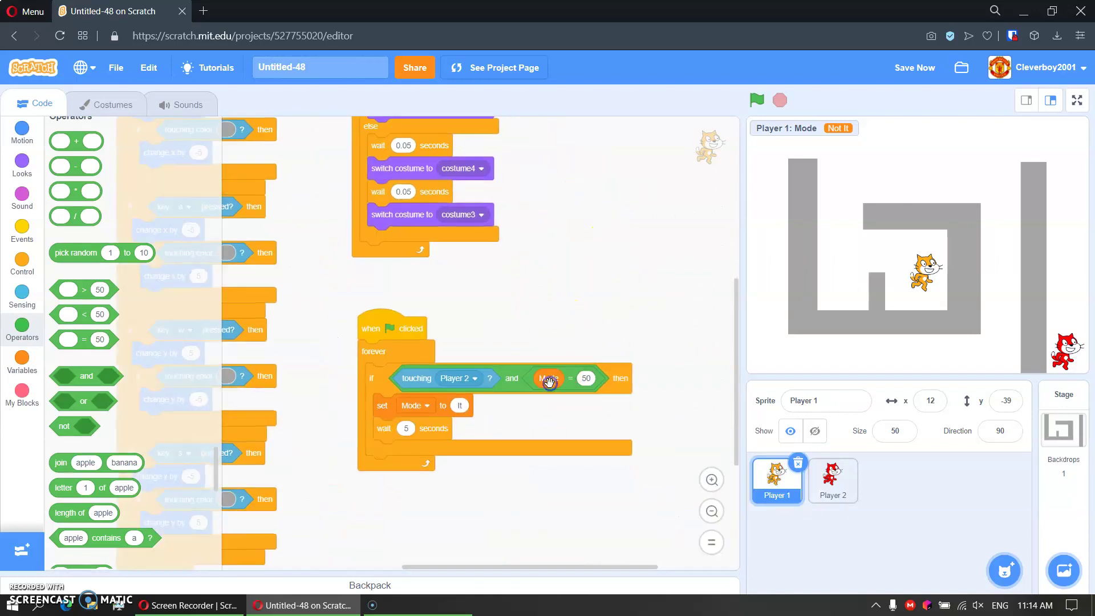
left_click(585, 378)
type("Not It")
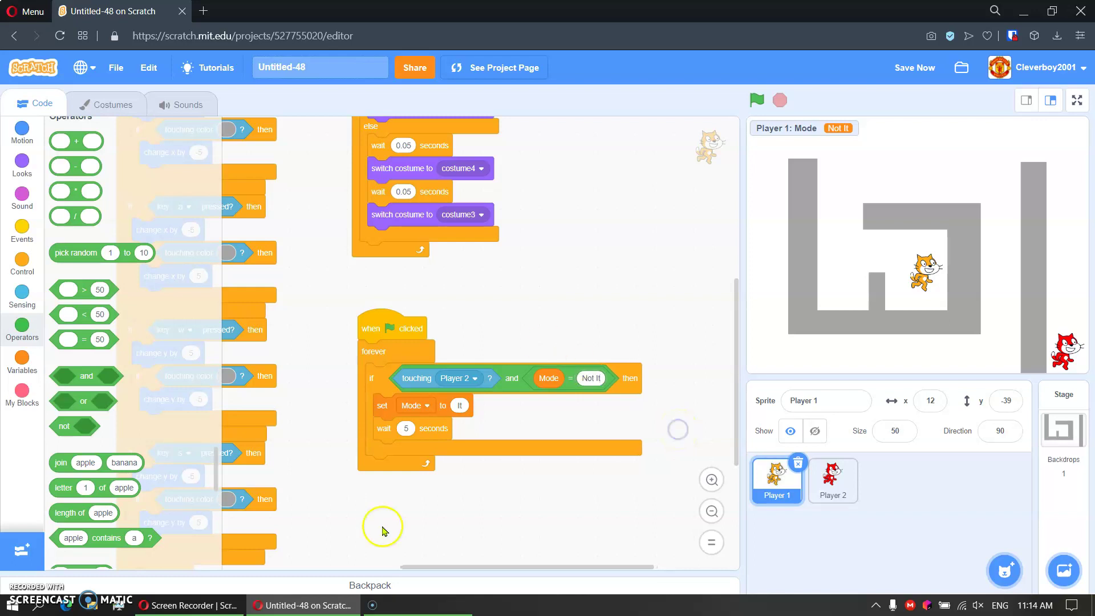
Add a duplicate if checking Mode = It that sets Mode to Not It, without a wait.
right_click(380, 384)
left_click(400, 398)
left_click(393, 479)
scroll(436, 489, "down", 4)
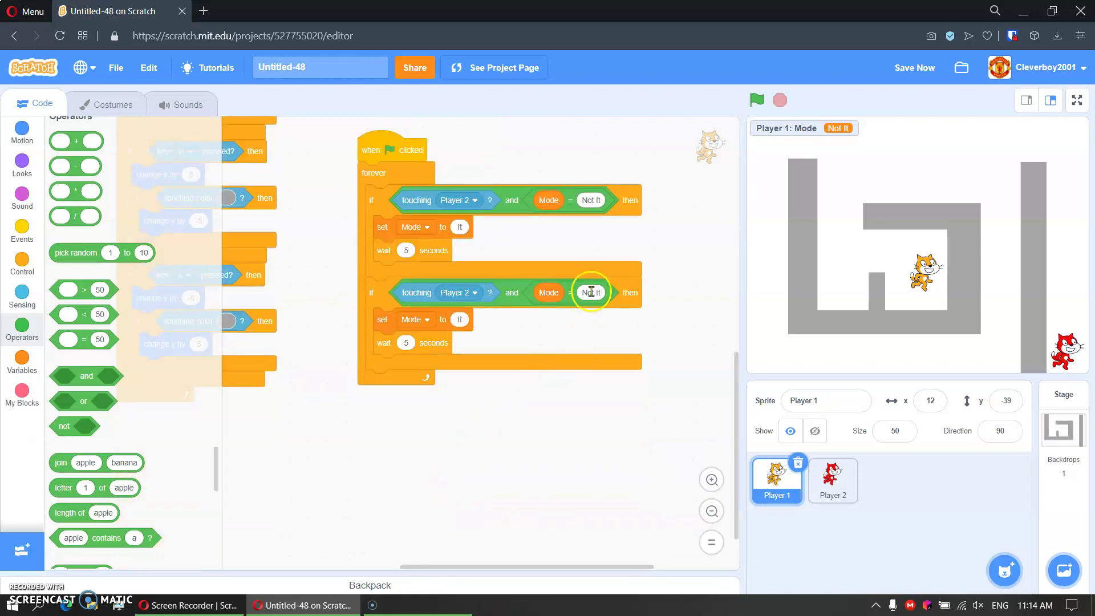
type("I")
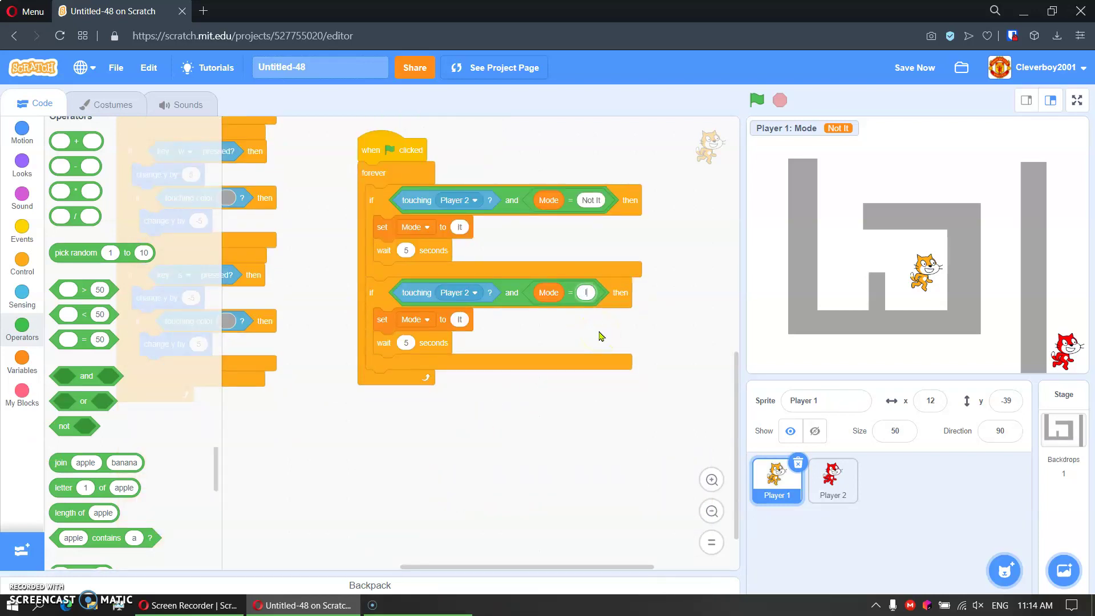
type("yt")
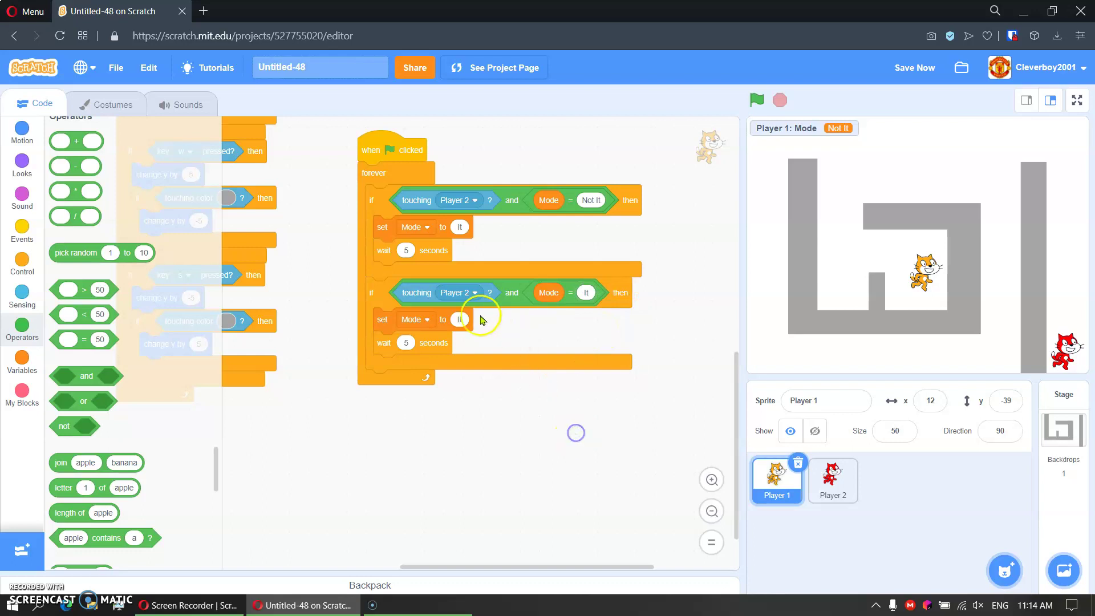
left_click(460, 318)
type("Not")
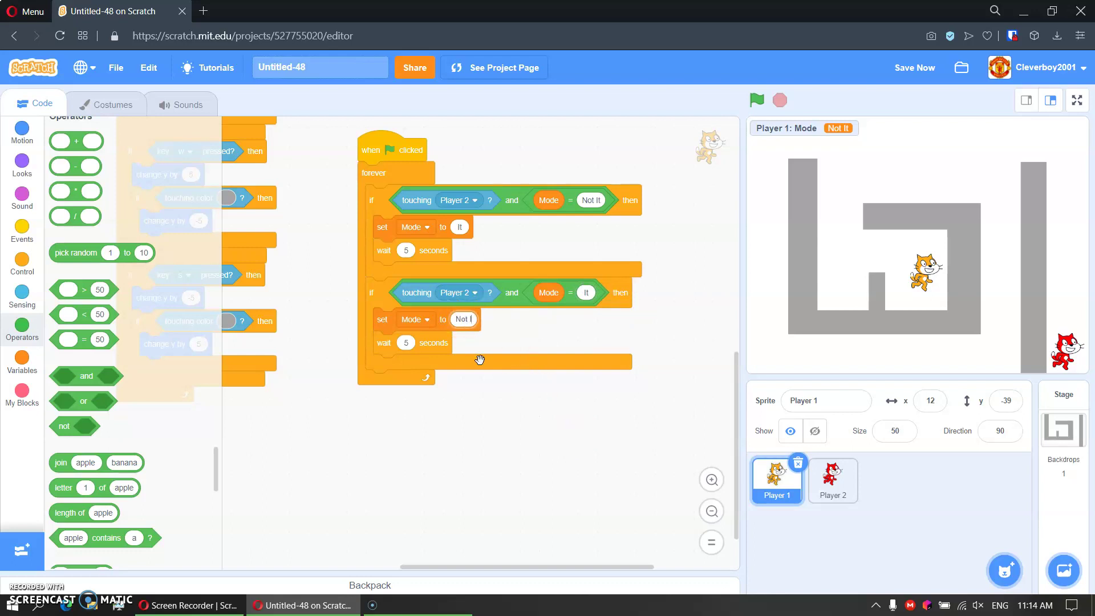
left_click_drag(413, 353, 163, 367)
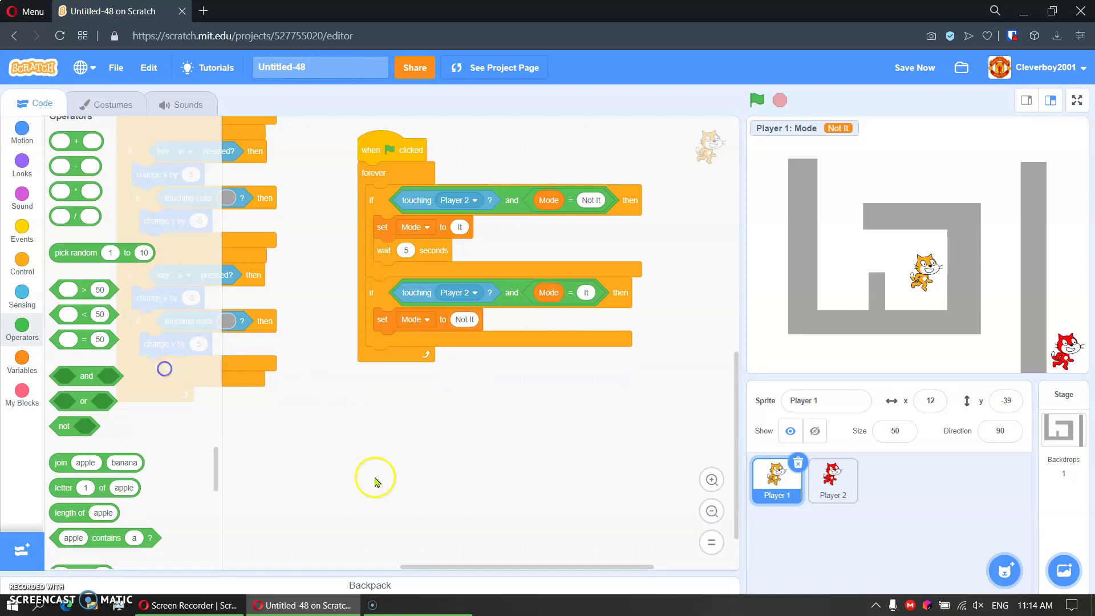
scroll(380, 479, "up", 5)
scroll(673, 286, "left", 3)
scroll(653, 286, "right", 2)
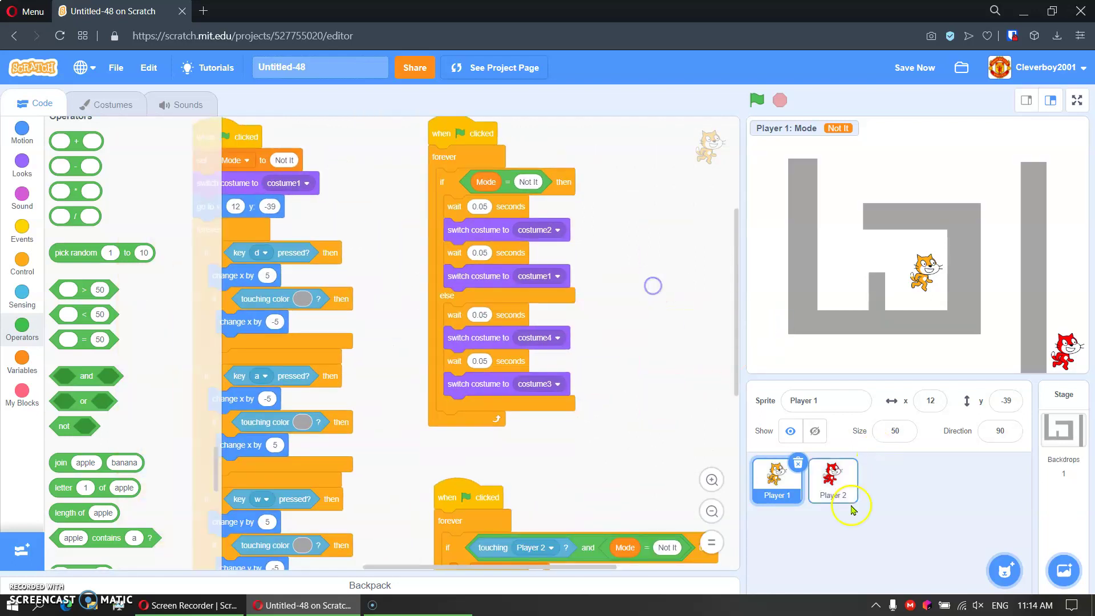
left_click(835, 484)
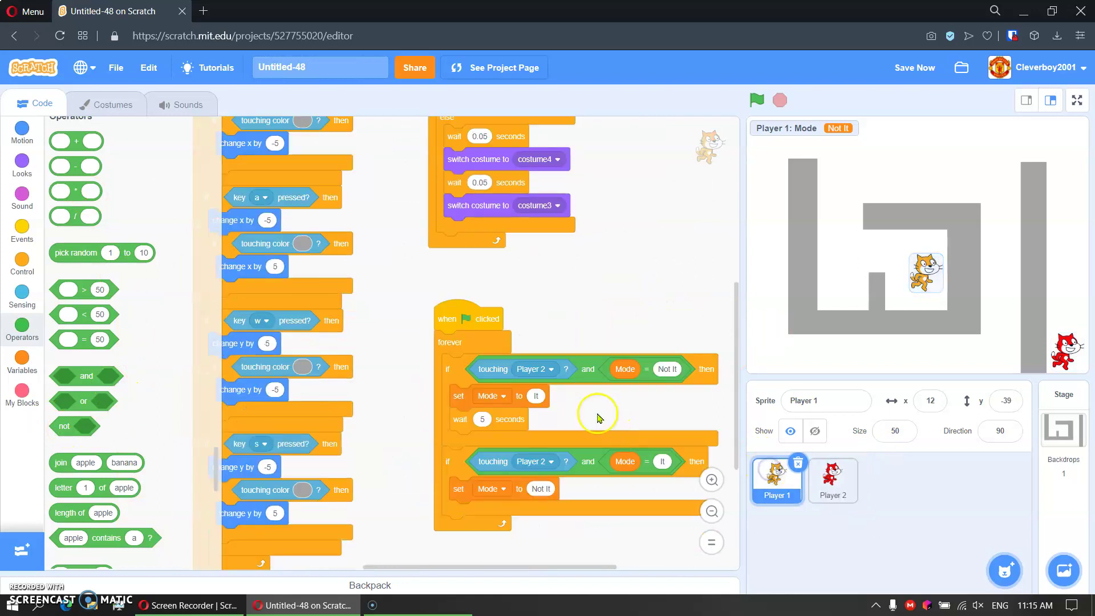
Copy both tag checks into Player 2's forever loop, replacing its old check, now touching Player 1.
left_click_drag(452, 379, 832, 501)
left_click(833, 487)
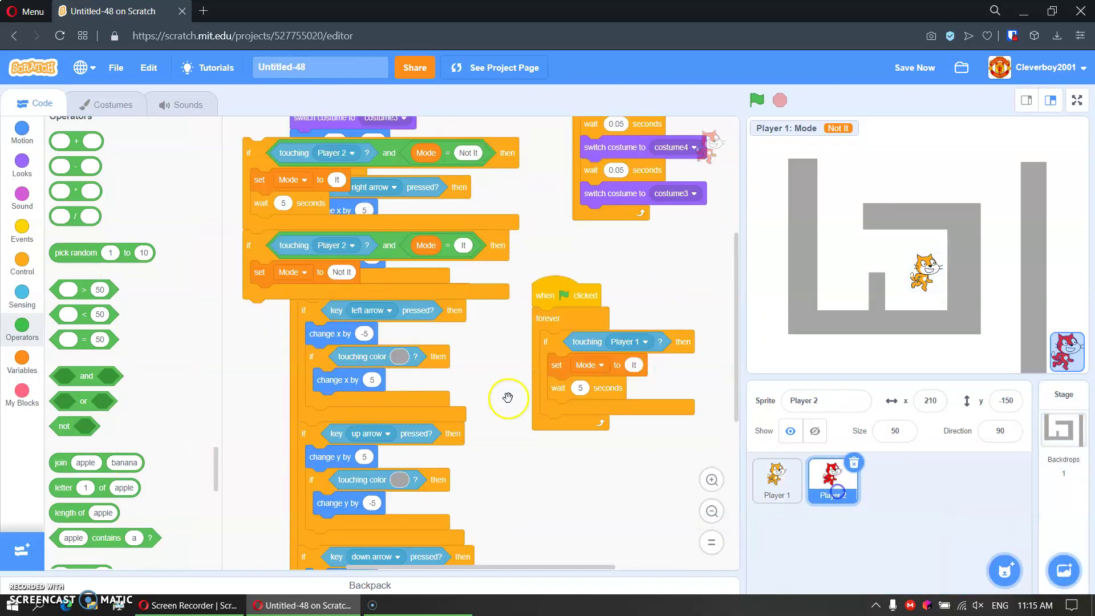
left_click_drag(251, 155, 544, 460)
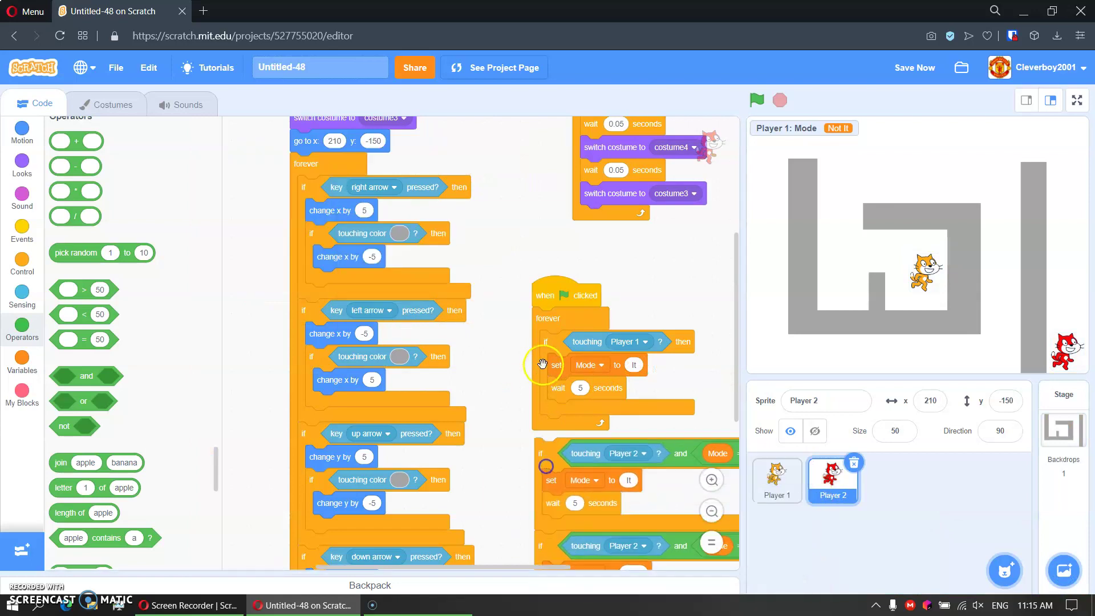
left_click_drag(548, 341, 48, 384)
left_click_drag(541, 454, 548, 338)
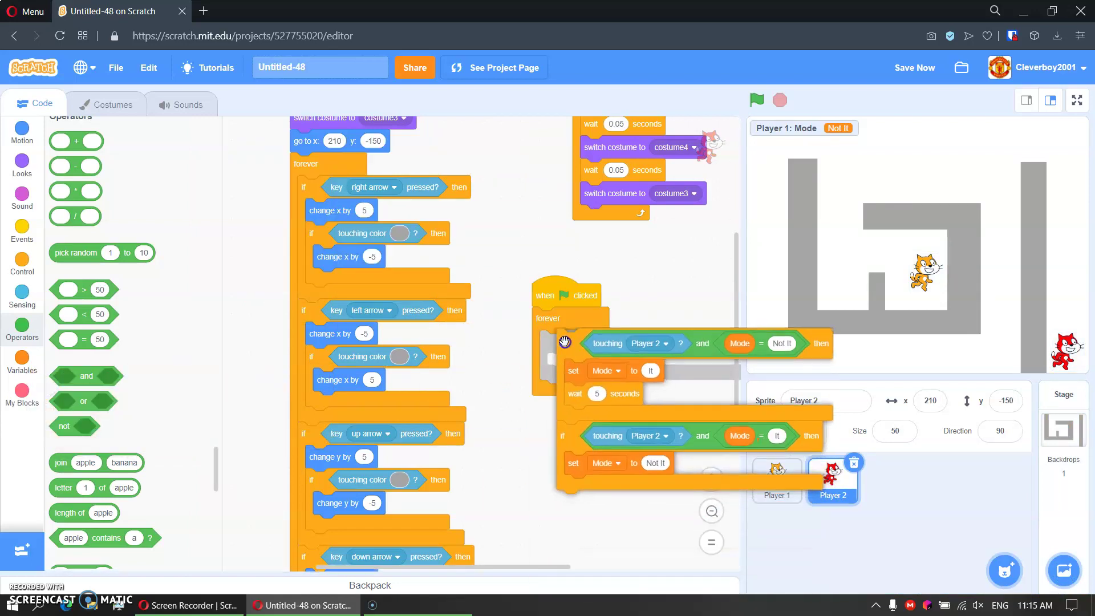
left_click_drag(640, 541, 474, 523)
left_click(479, 329)
left_click(467, 411)
left_click(471, 415)
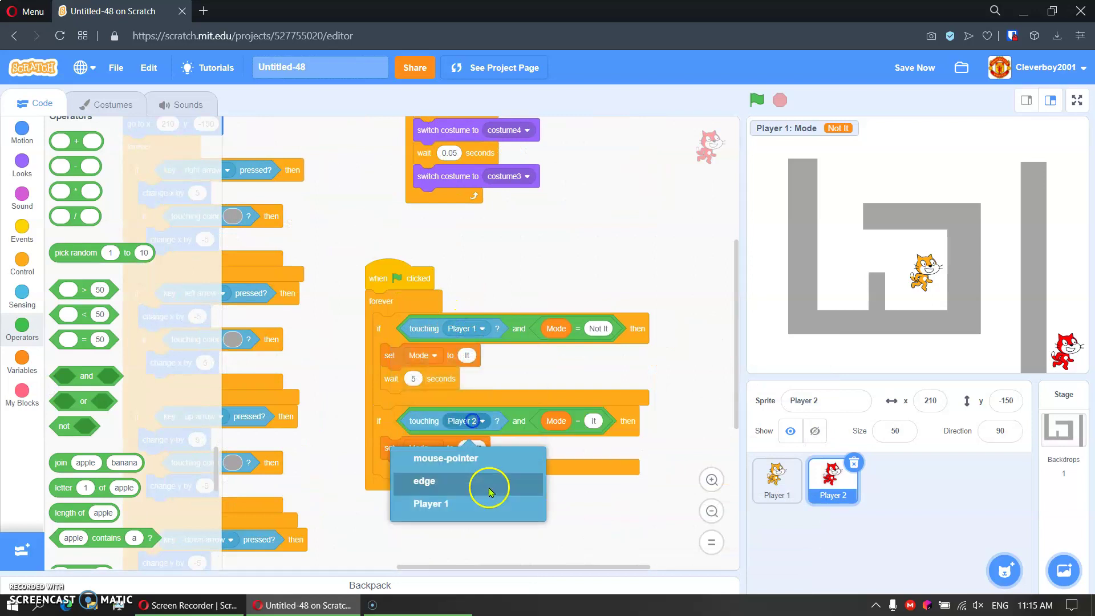
left_click(482, 508)
scroll(504, 424, "up", 5)
scroll(504, 424, "down", 3)
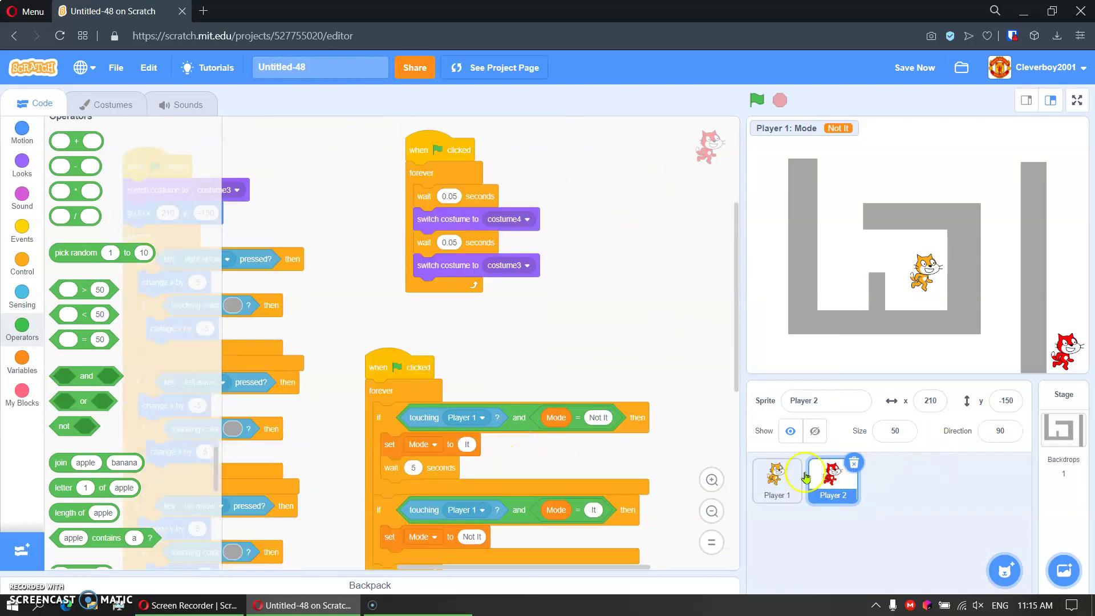
Give Player 2 the Mode-based walking animation loop from Player 1.
left_click(777, 477)
scroll(465, 314, "up", 2)
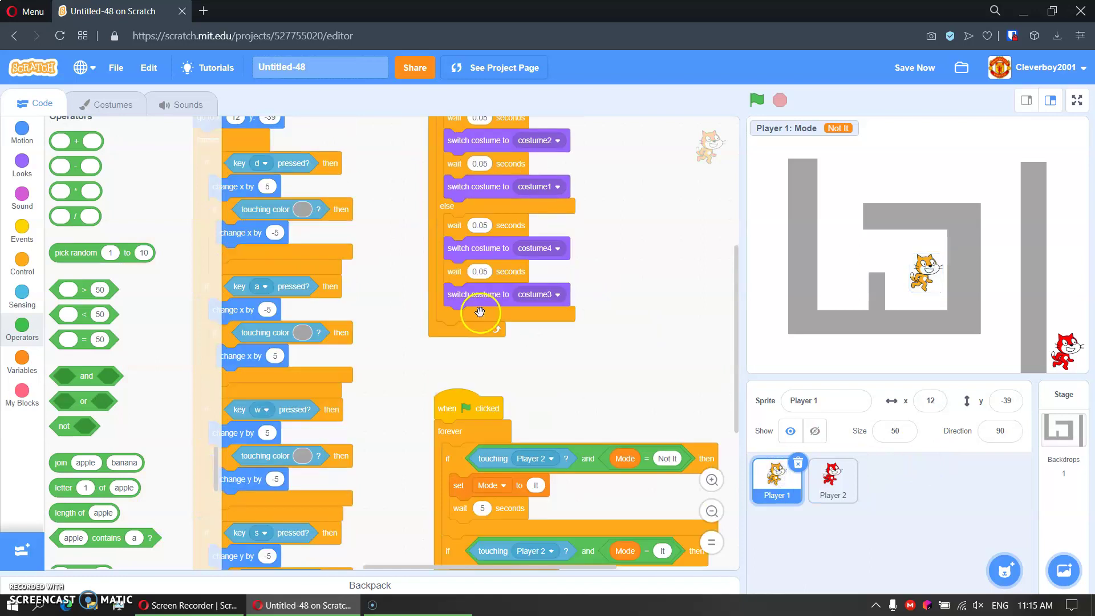
scroll(482, 295, "up", 2)
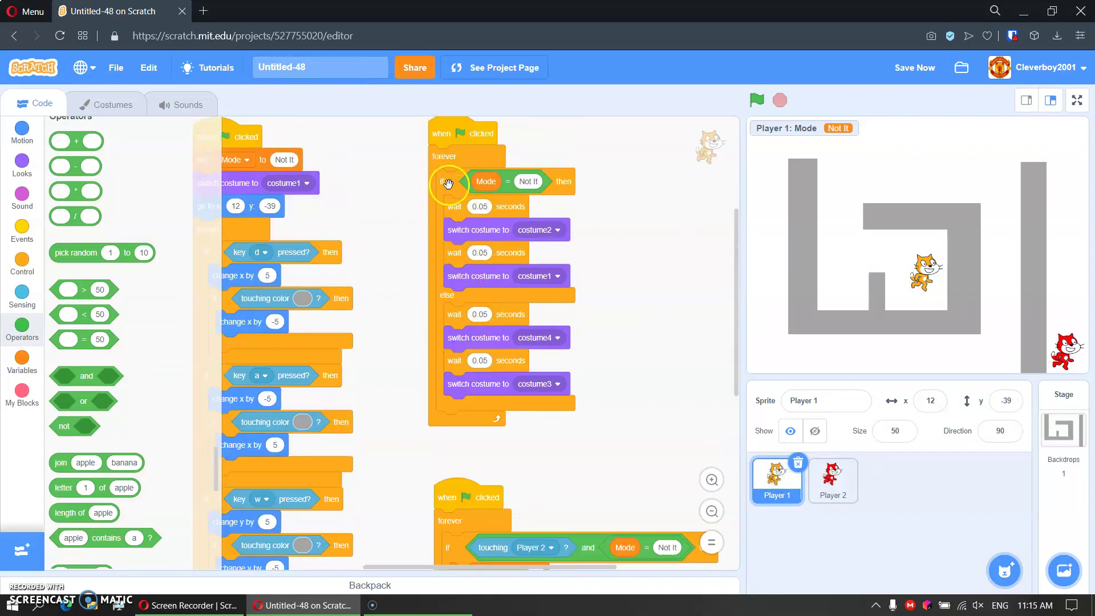
left_click_drag(447, 183, 845, 502)
left_click(830, 479)
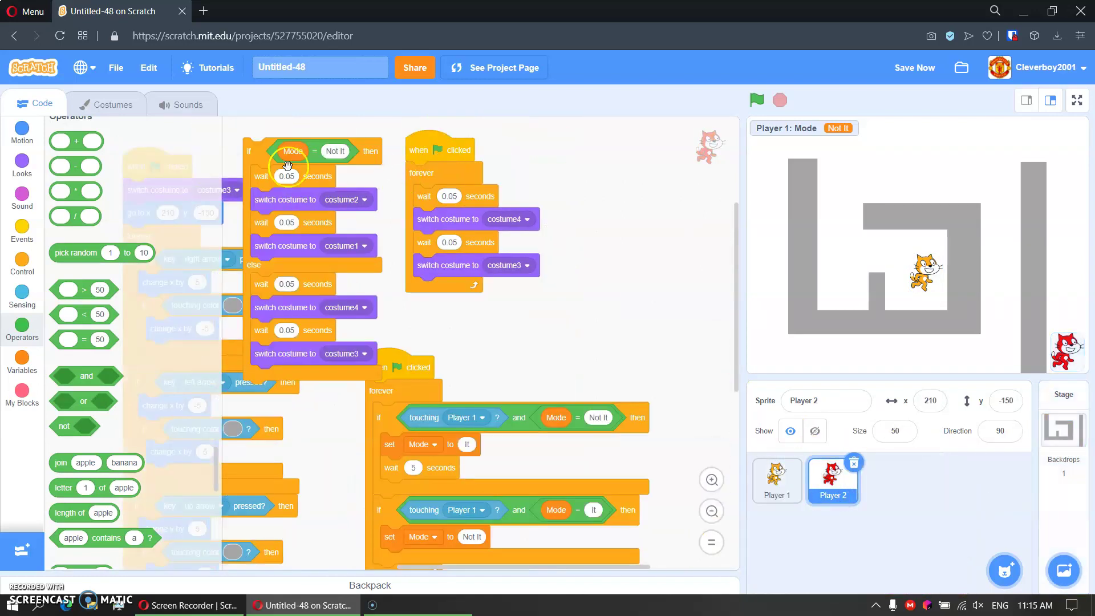
left_click_drag(246, 152, 420, 200)
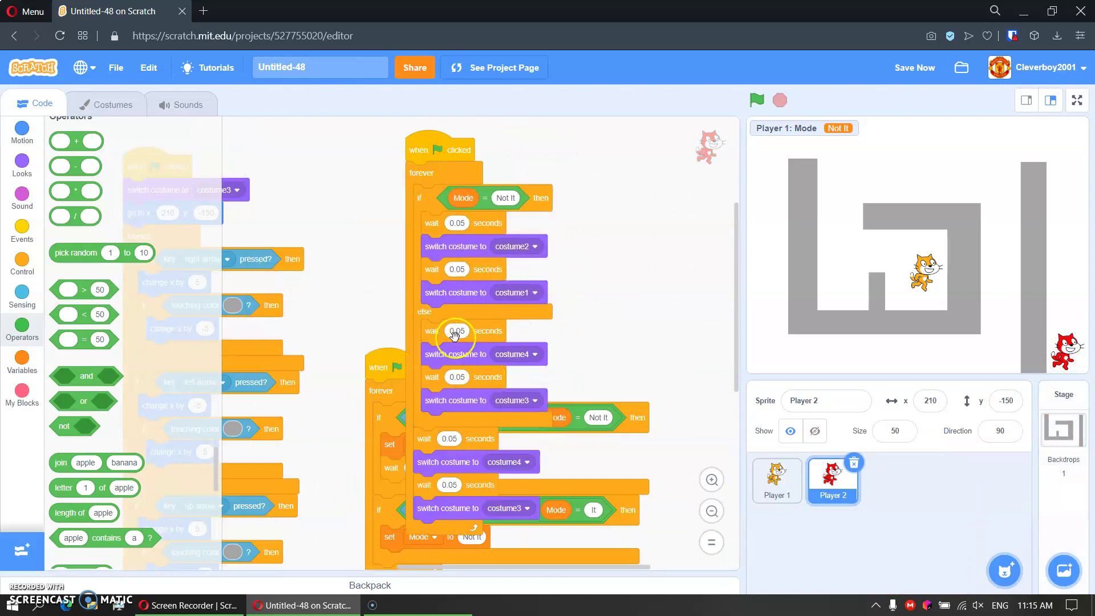
left_click_drag(437, 460, 129, 402)
scroll(407, 310, "up", 2)
left_click_drag(439, 235, 533, 204)
Add set Mode to It at the start of Player 2's green-flag script.
left_click_drag(405, 297, 572, 249)
left_click(22, 361)
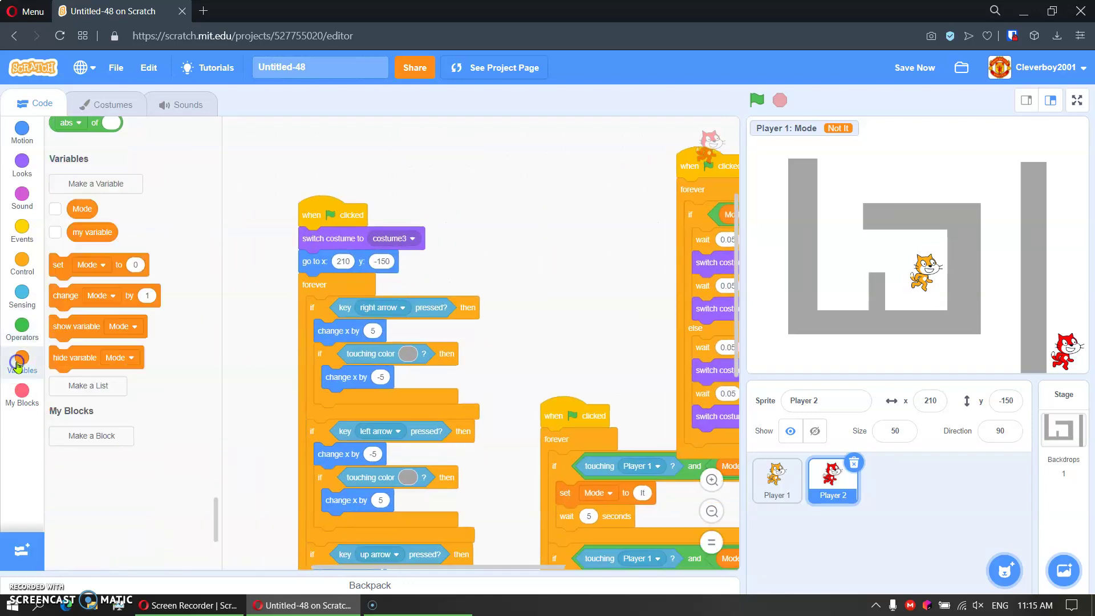
left_click_drag(57, 233, 314, 235)
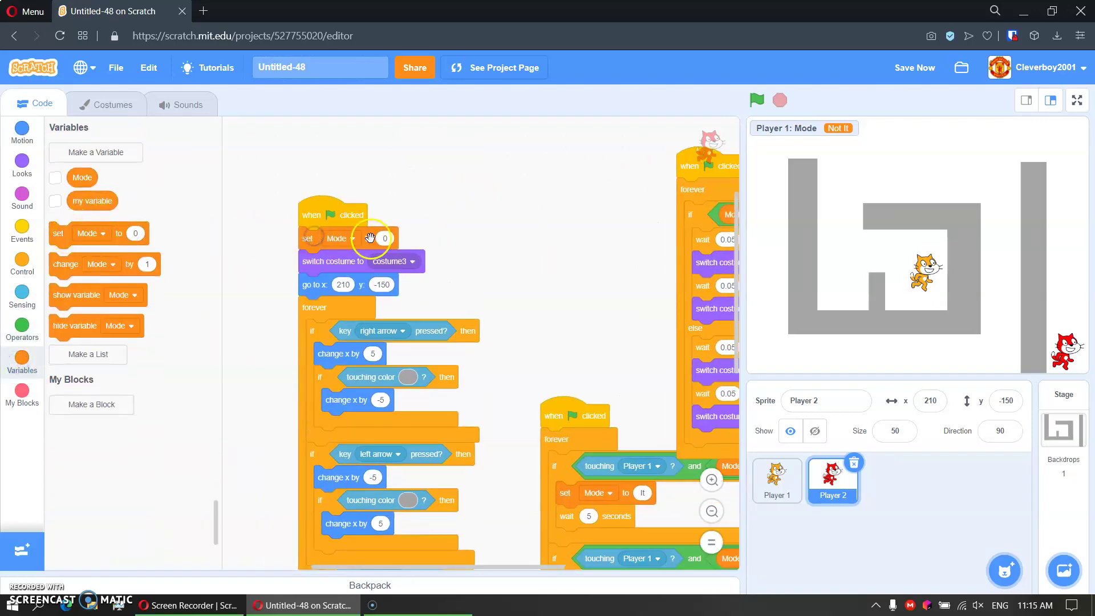
left_click(385, 238)
type("It")
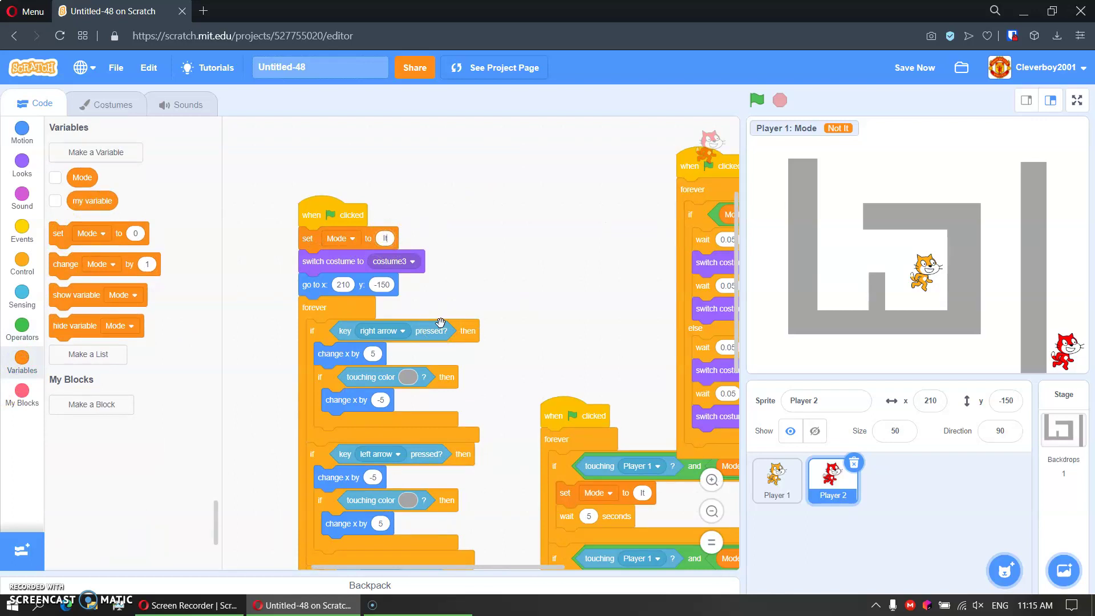
left_click(318, 175)
Insert a 5-second wait after go to x:210 y:-150 and run the game.
left_click(21, 275)
mouse_move(61, 155)
left_mouse_down()
mouse_move(313, 326)
mouse_move(328, 306)
left_mouse_up()
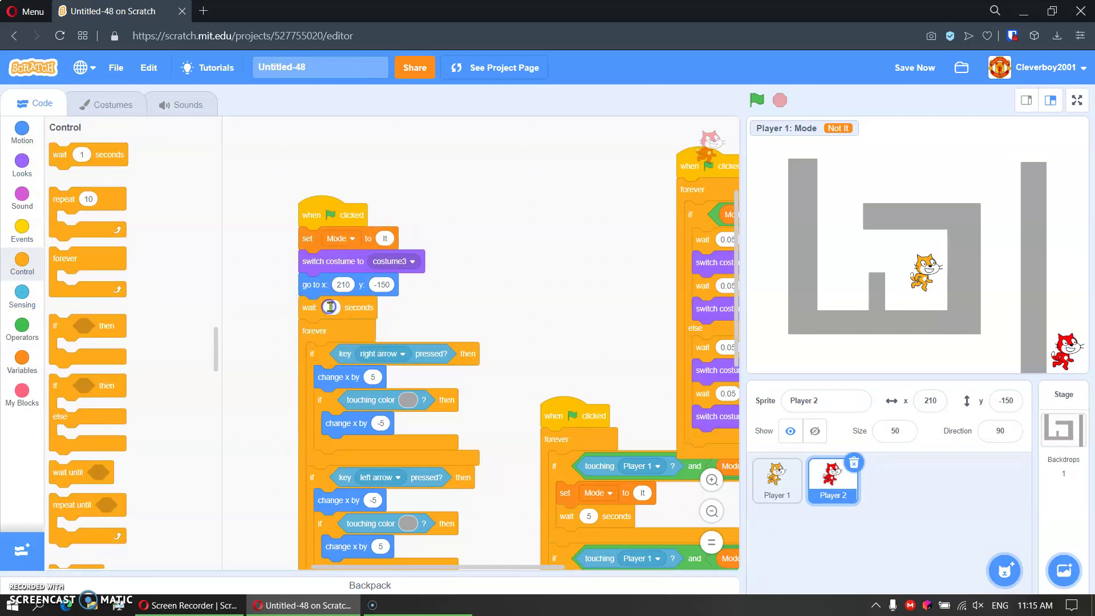
type("5")
left_click(448, 255)
left_click(757, 100)
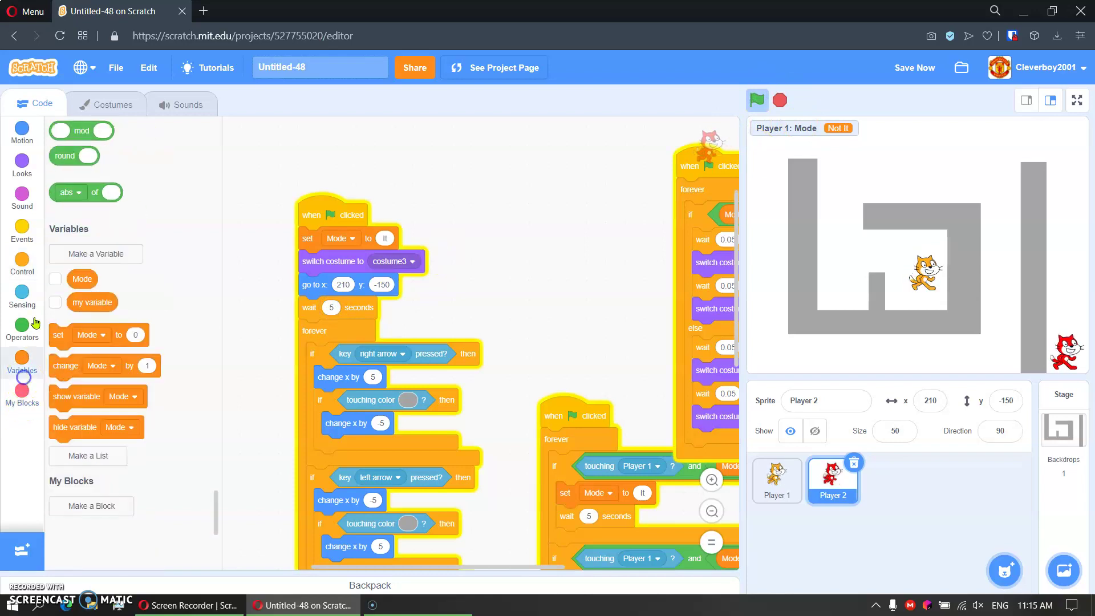
Hide Player 1's Mode display and steer Player 1 into Player 2 with WASD.
left_click(778, 482)
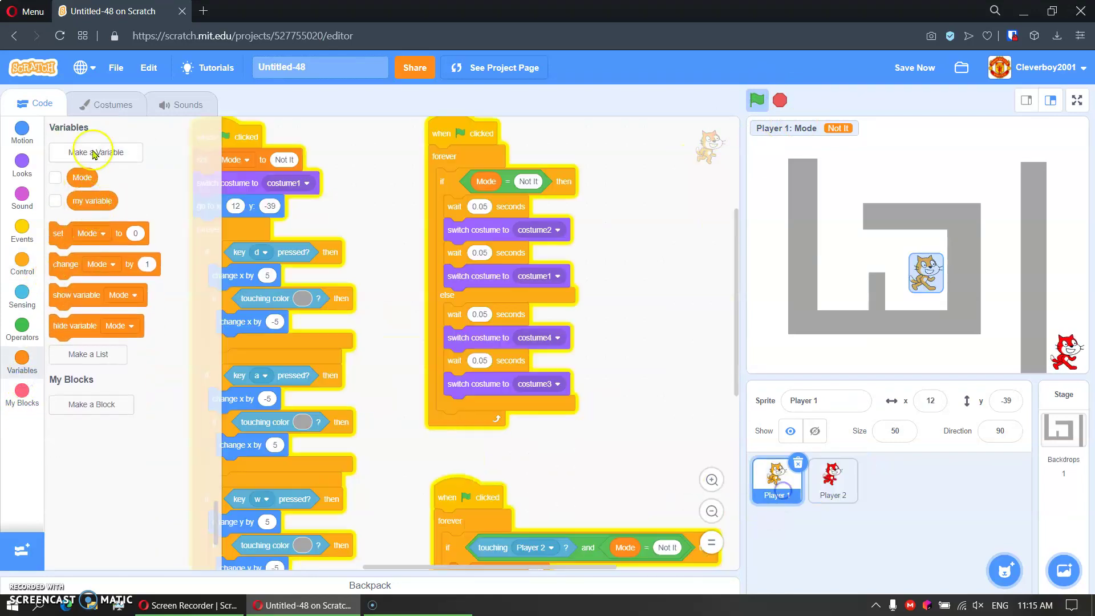
left_click(54, 177)
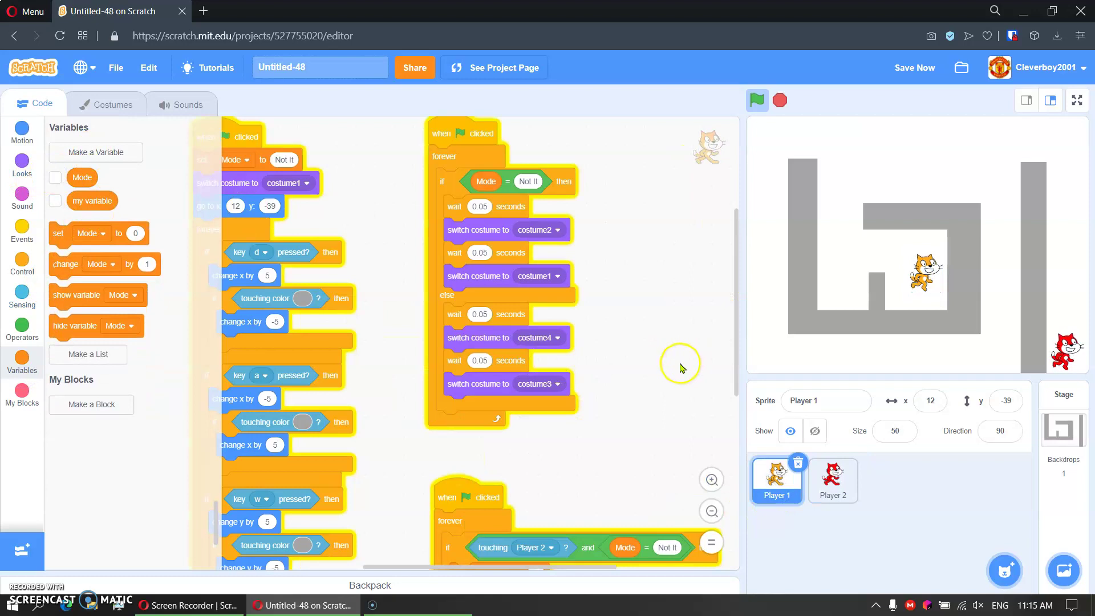
key("a")
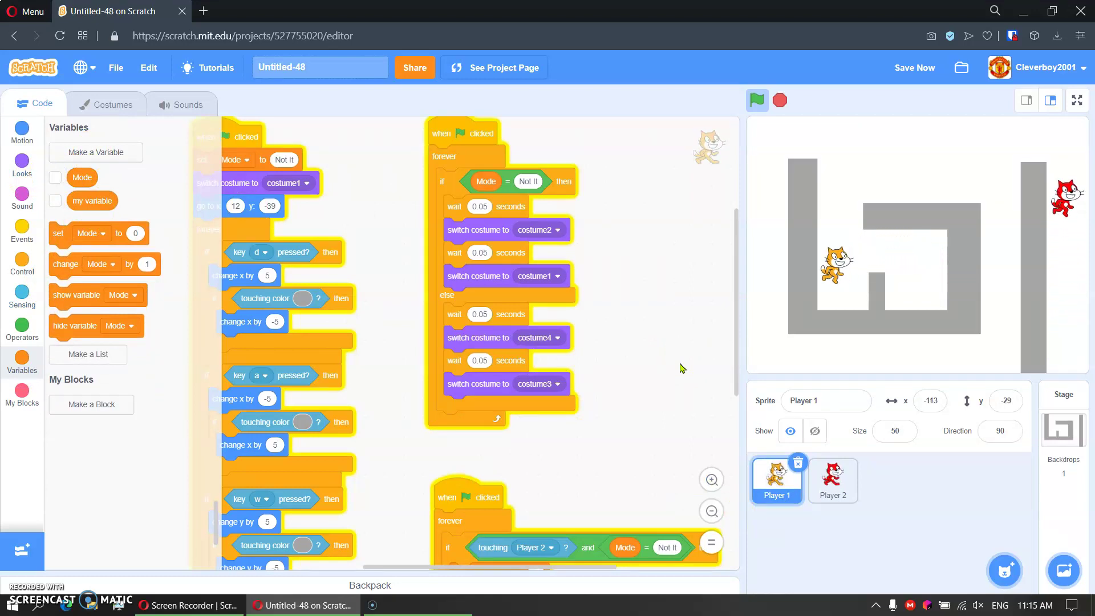
key("w")
key("d")
key("a")
key("d")
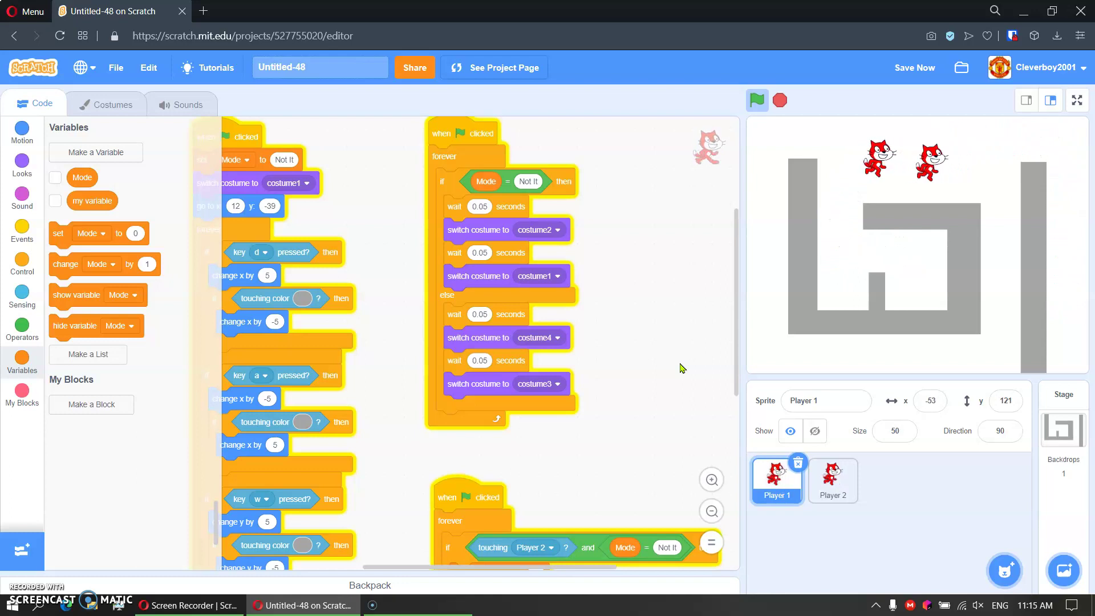
Keep moving Player 1 with WASD, then restart and stop the game.
key("w")
key("s")
key("a")
key("w")
key("d")
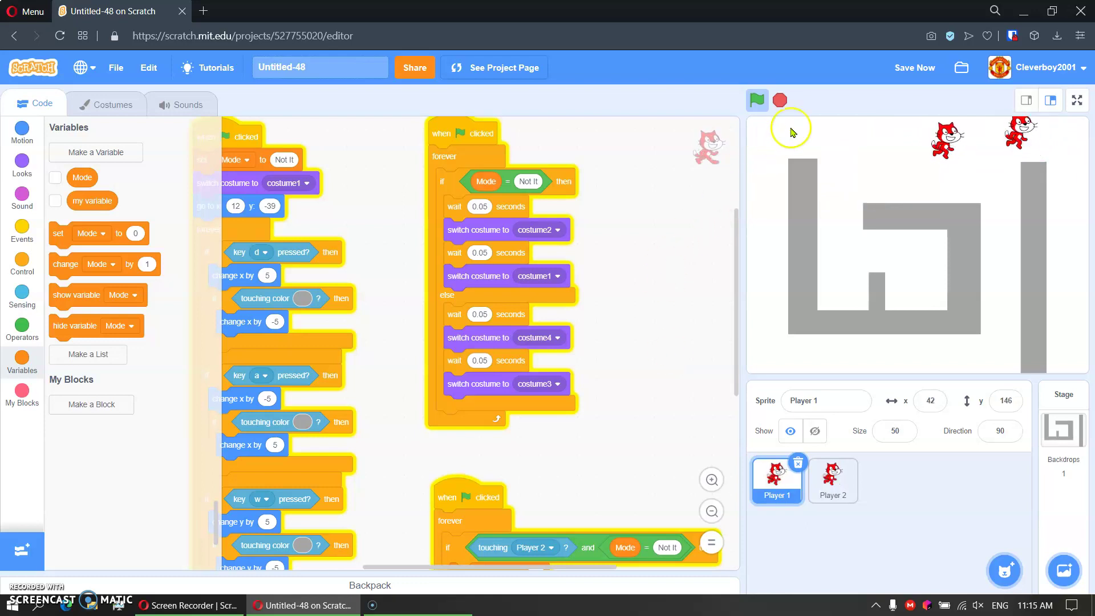
left_click(756, 101)
left_click(780, 101)
Scroll Player 2's code area to show its tag script and start script.
left_click(834, 482)
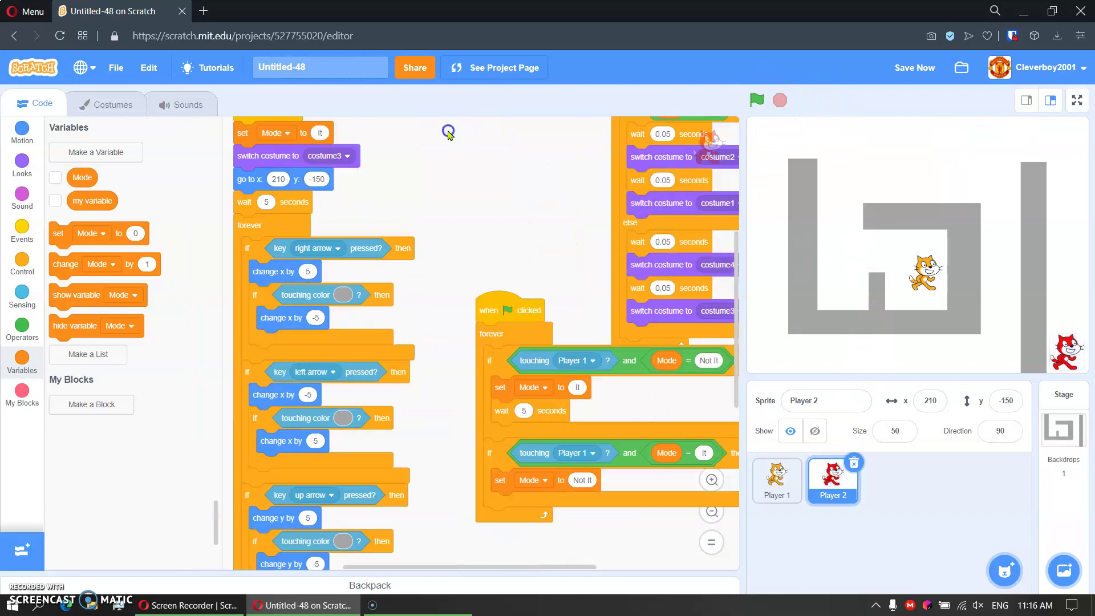
mouse_move(447, 132)
left_mouse_down()
mouse_move(297, 301)
mouse_move(424, 227)
mouse_move(392, 209)
left_mouse_up()
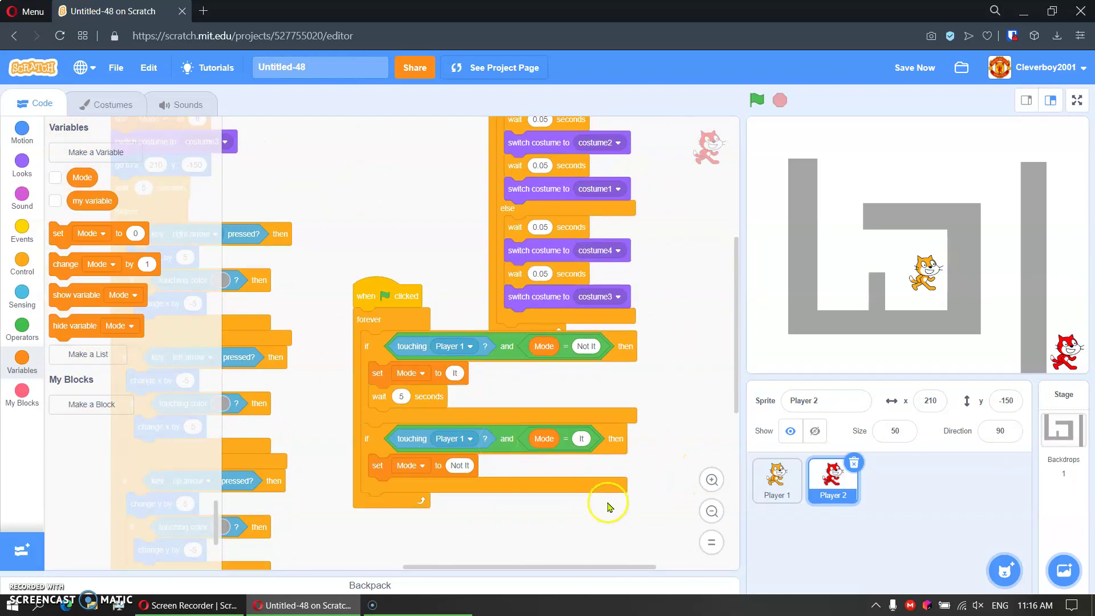
scroll(602, 515, "up", 2)
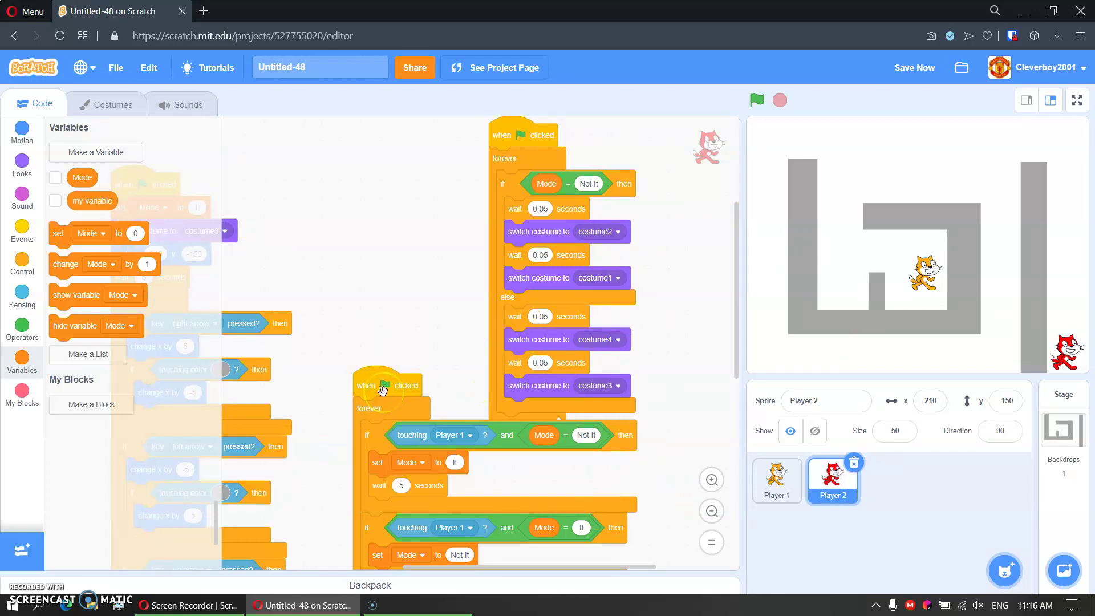
left_click_drag(354, 310, 480, 267)
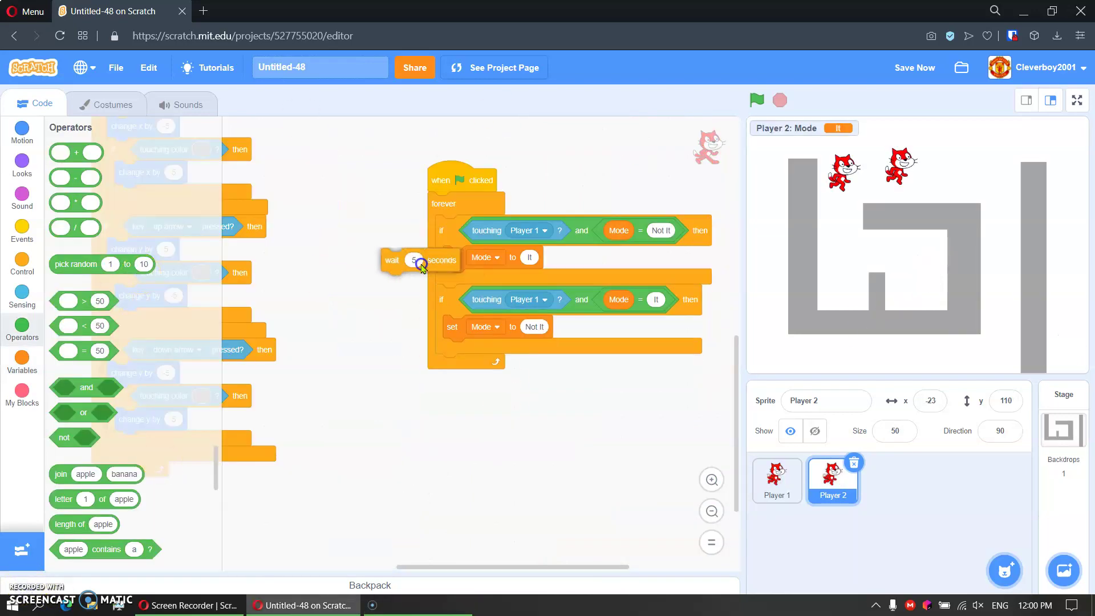
Replace Player 2's 5-second wait with wait until not touching Player 1.
left_click_drag(462, 283, 129, 398)
left_click(17, 264)
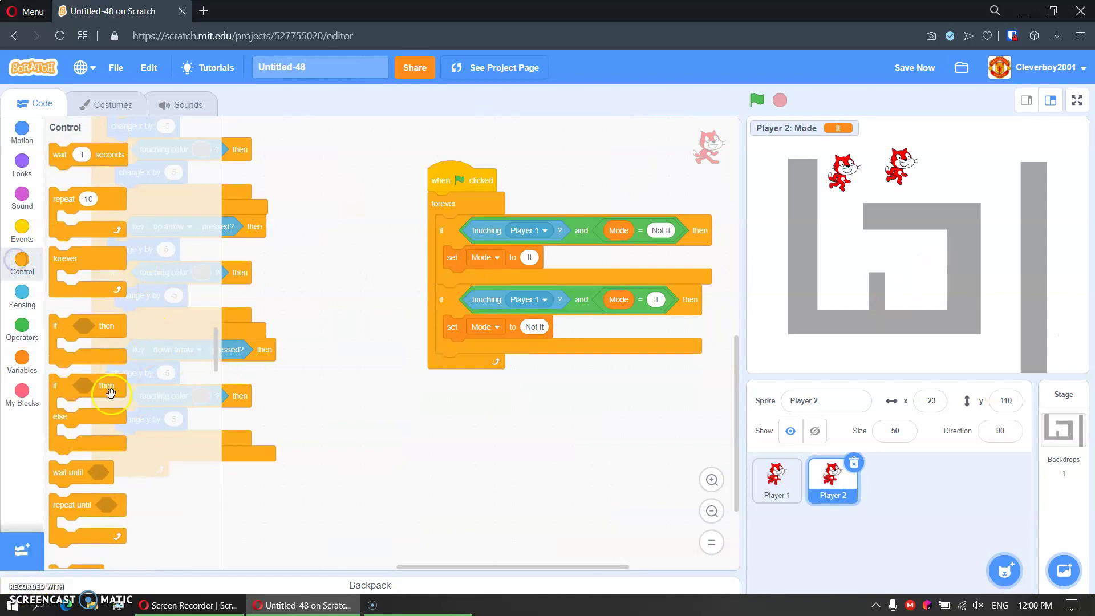
left_click_drag(96, 477, 487, 287)
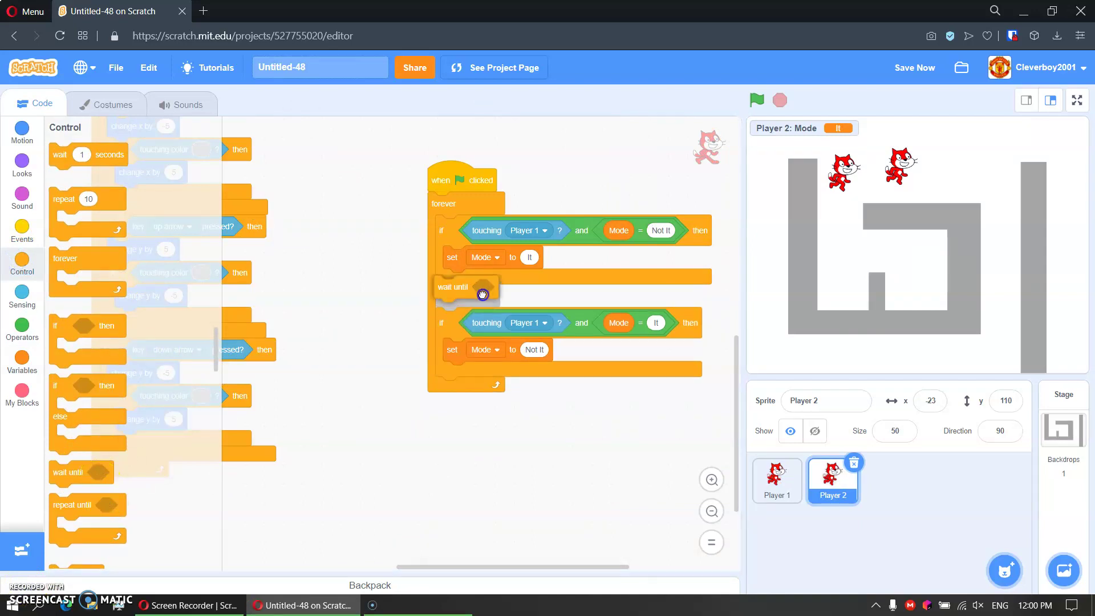
left_click(15, 344)
left_click_drag(64, 438, 412, 281)
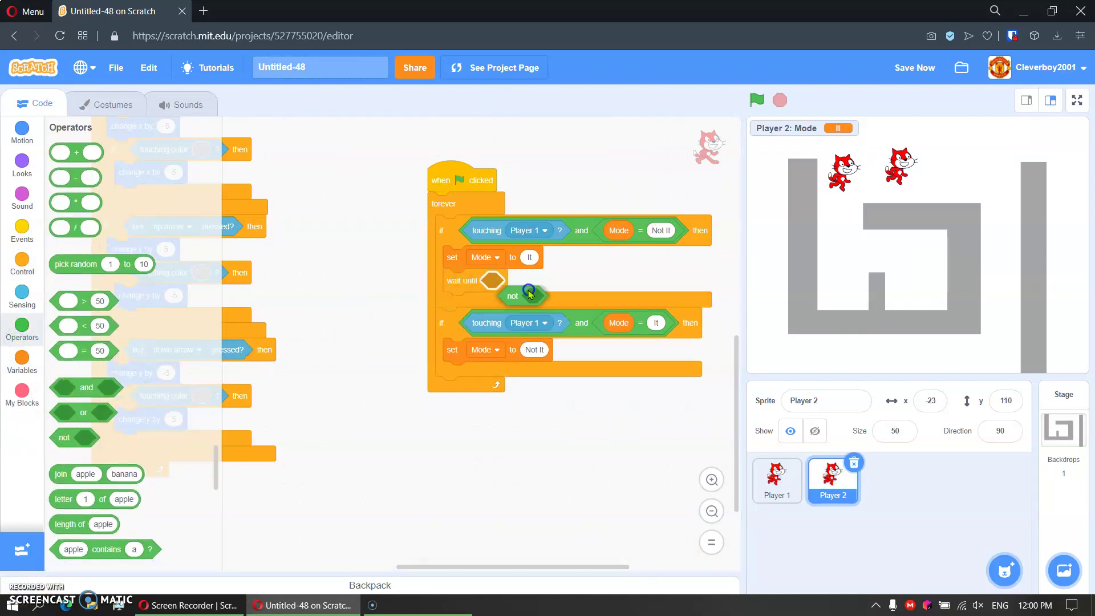
left_click_drag(529, 291, 514, 282)
right_click(498, 232)
left_click(523, 238)
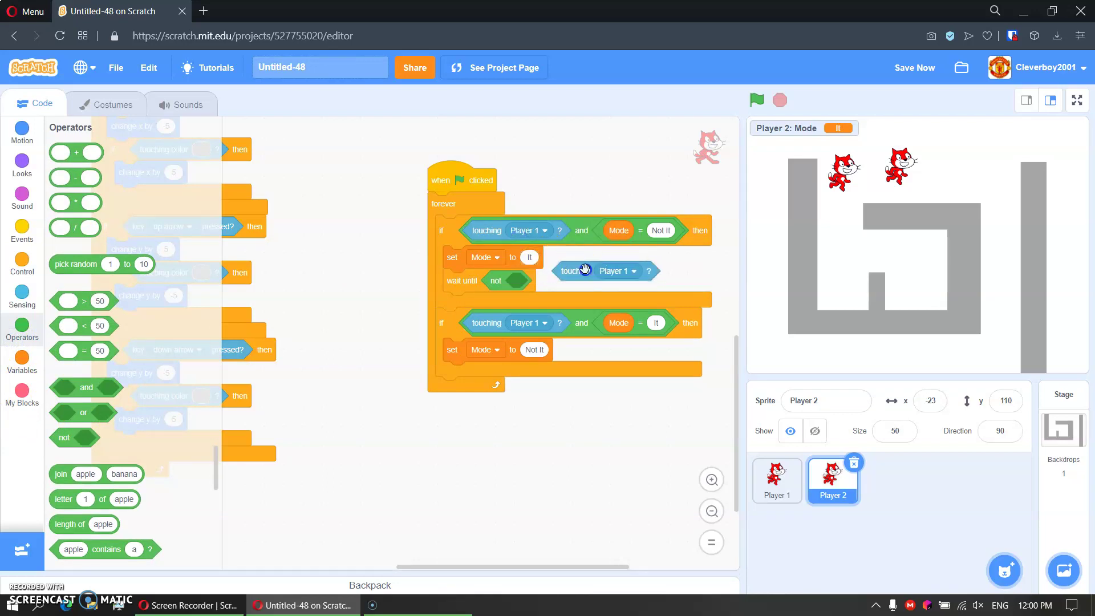
left_click(504, 286)
Copy the wait until block to Player 1 and insert it into its first tag check.
right_click(453, 282)
left_click(467, 296)
left_click(465, 387)
left_click_drag(465, 383, 784, 484)
left_click(785, 483)
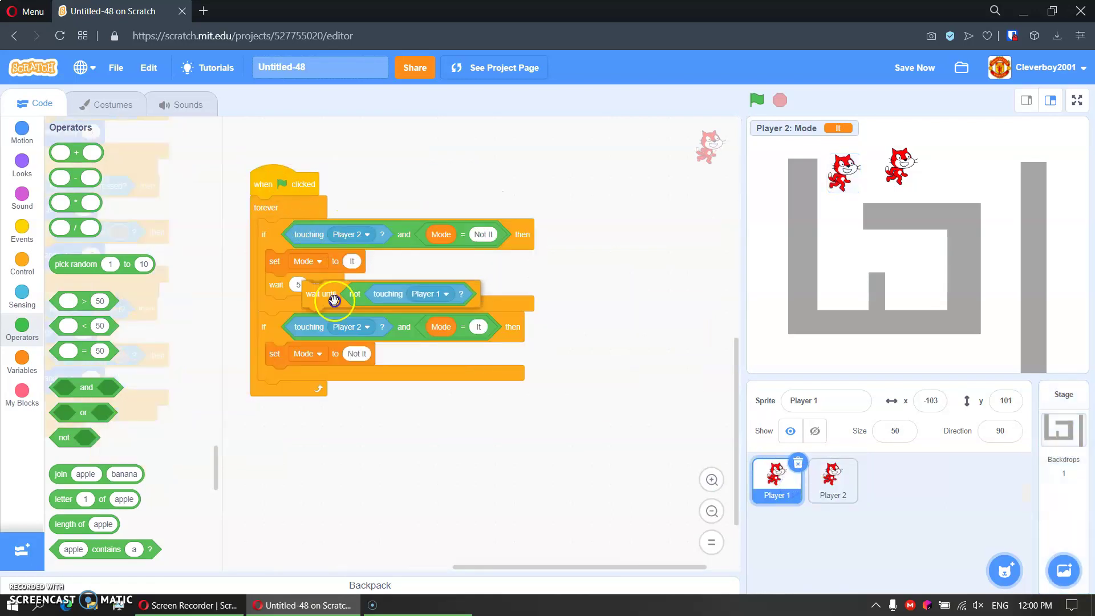
mouse_move(276, 154)
left_mouse_down()
mouse_move(308, 300)
mouse_move(247, 328)
mouse_move(140, 349)
left_mouse_up()
Switch its condition to touching Player 2 and add a copy under set Mode to Not It.
left_click(391, 287)
left_click(360, 374)
right_click(299, 298)
left_click(321, 305)
left_click(293, 390)
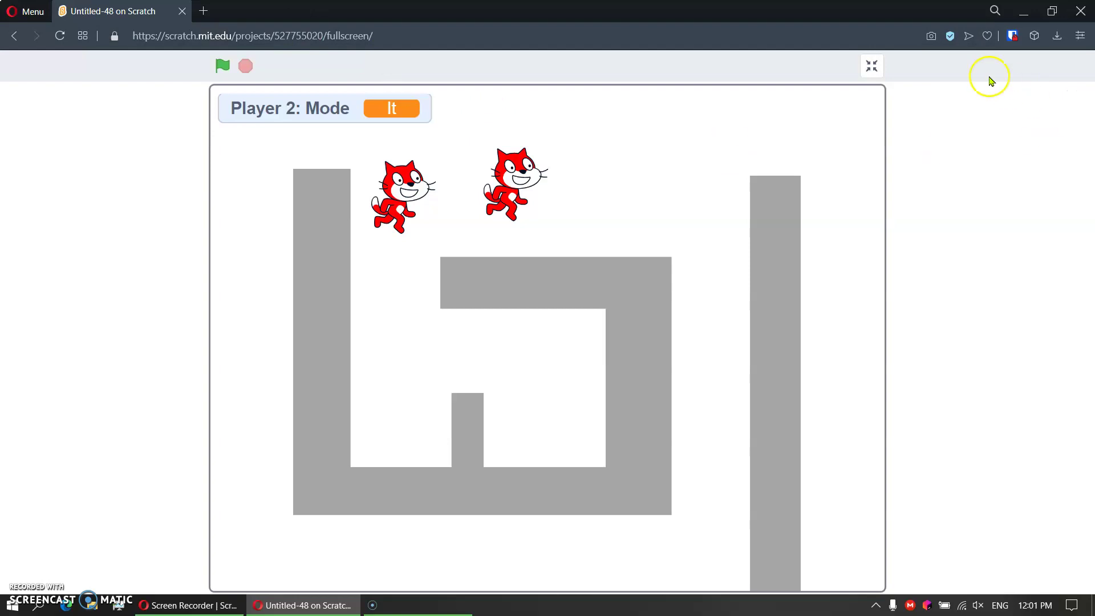
Leave full screen, select Player 2, and restart the game with the green flag.
left_click(872, 66)
left_click(22, 362)
left_click(819, 490)
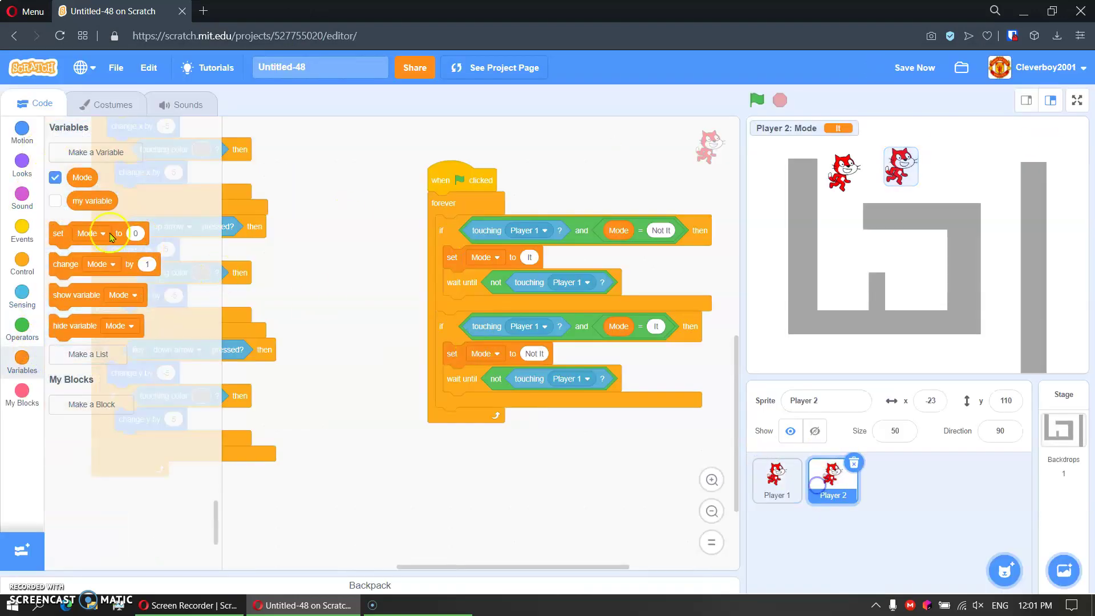
left_click(759, 107)
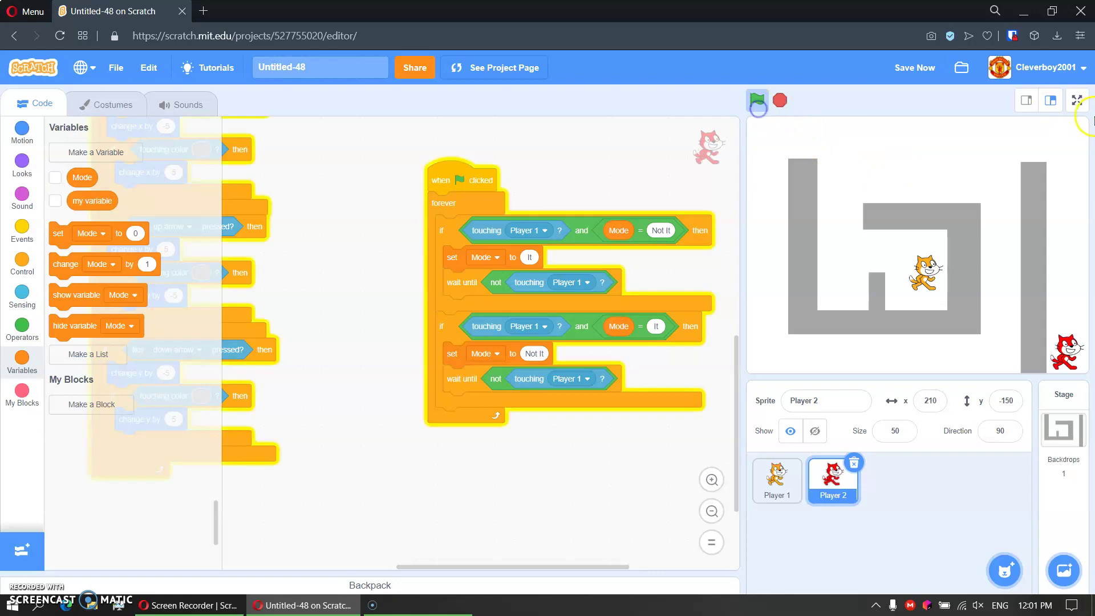
Play the tag game full-screen, steering a cat around the maze with the arrow keys.
left_click(1074, 101)
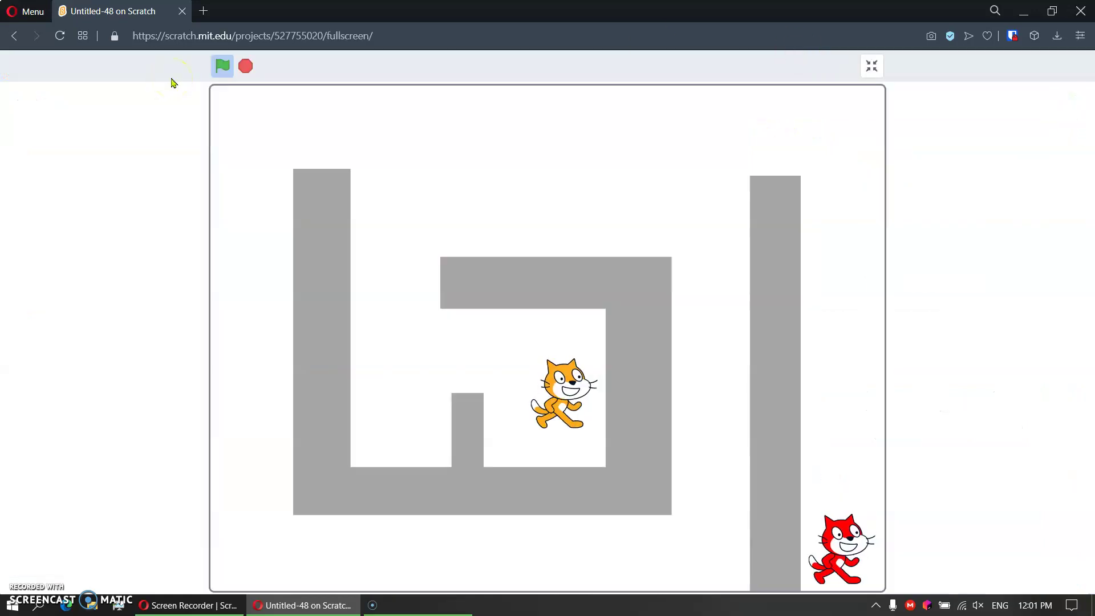
key("Left")
key("Up")
key("Right")
key("Right")
key("Down")
key("Right")
key("Down")
key("Down")
key("Up")
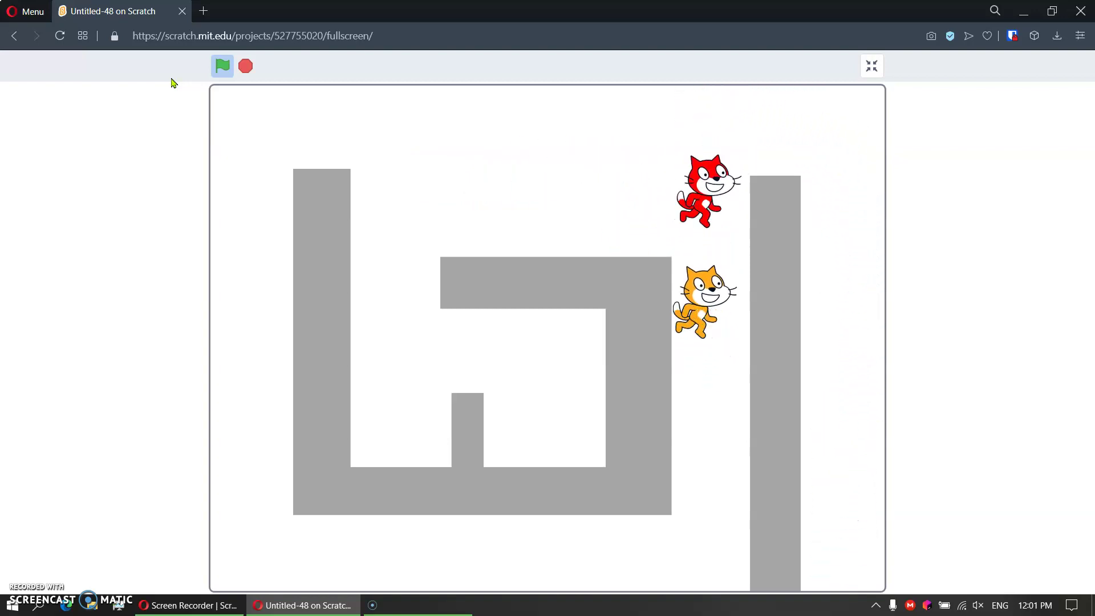
key("Up")
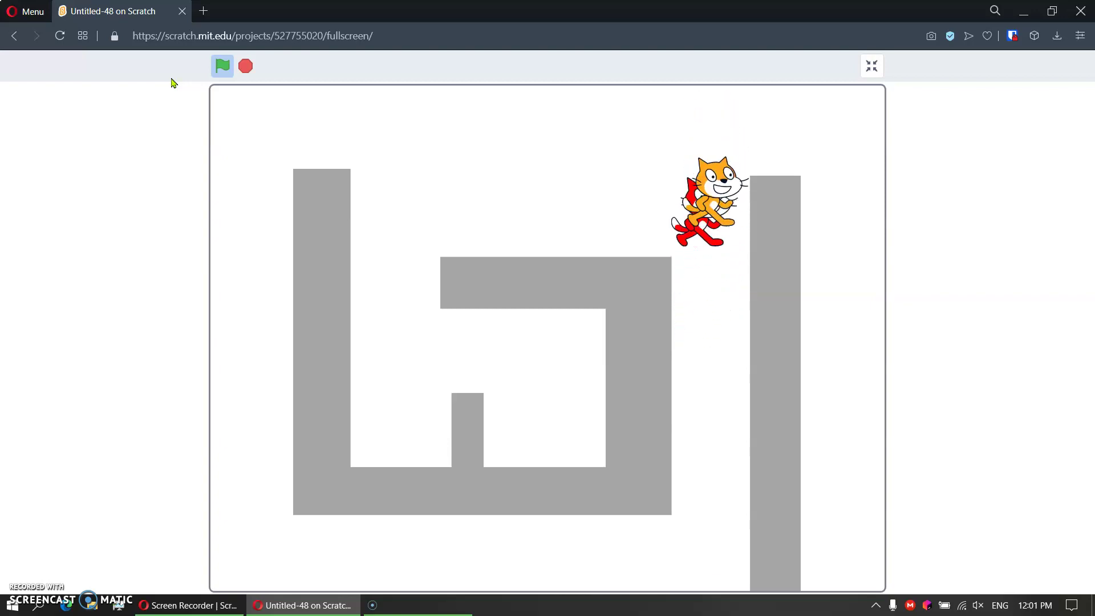
key("Up")
key("Down")
key("Left")
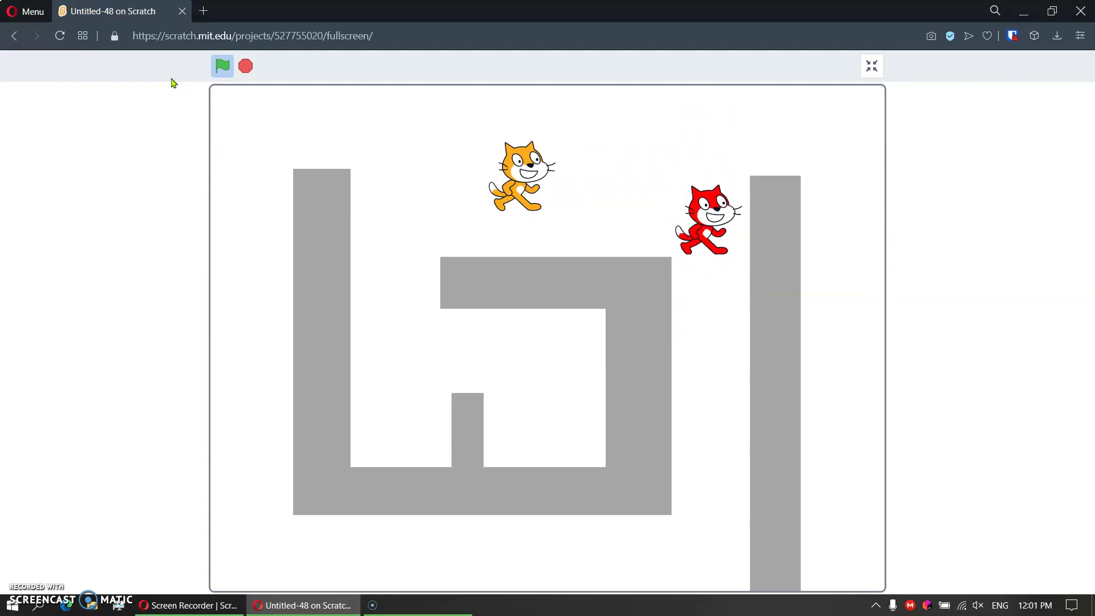
key("Down")
key("Right")
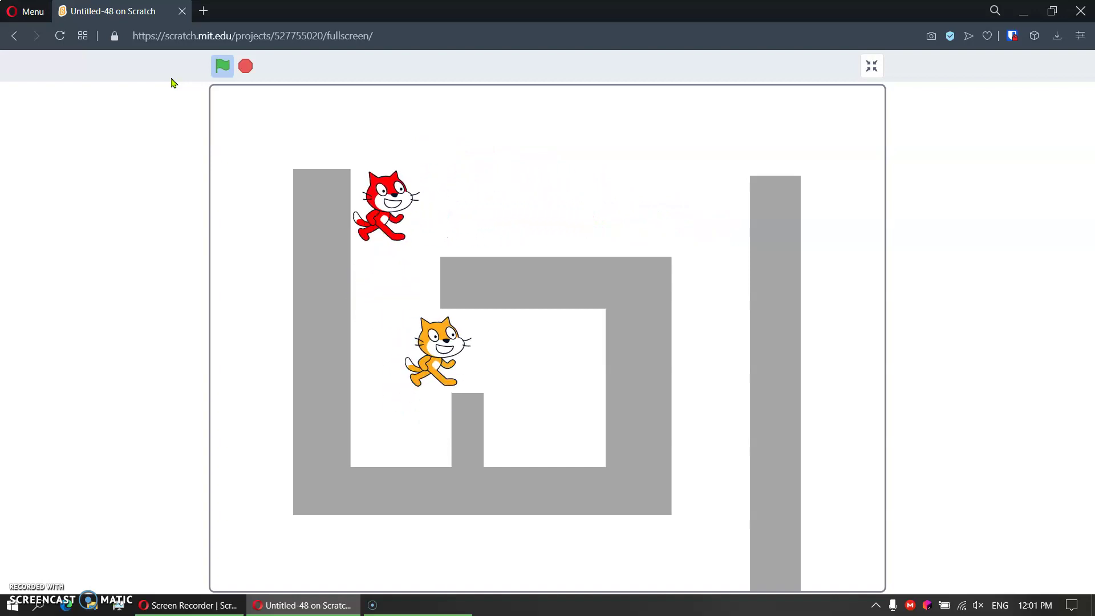
key("Right")
key("Left")
key("Up")
key("Right")
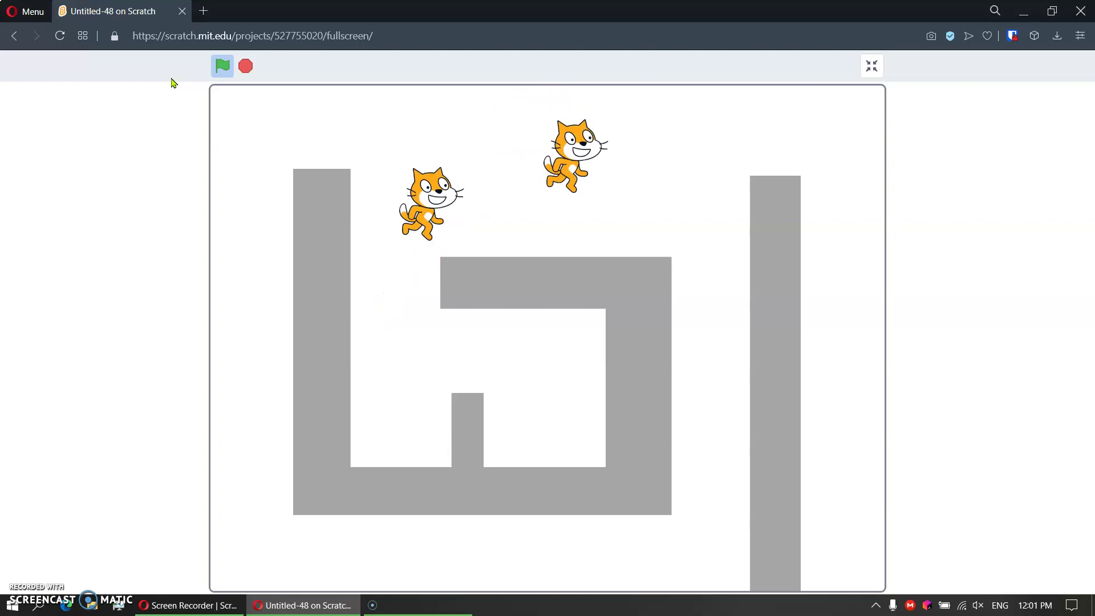